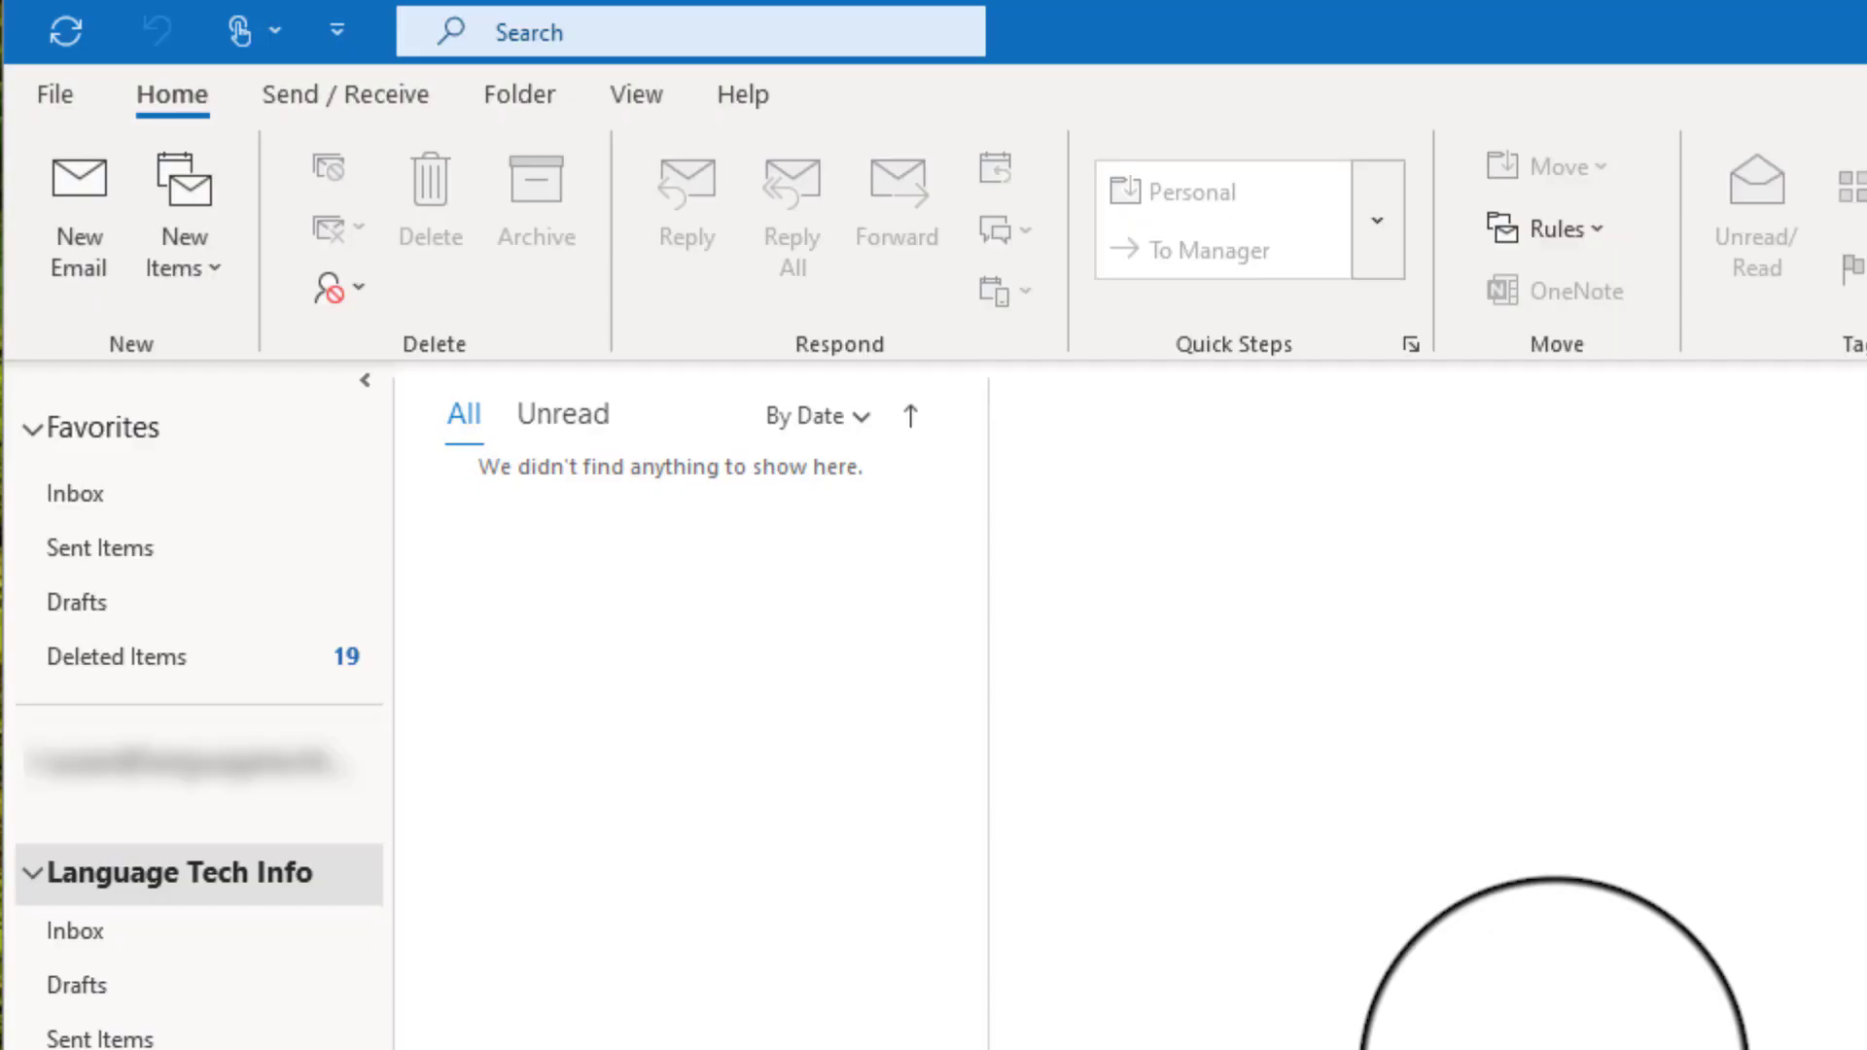
Open Outlook Options from the account view and go to its Mail page
left_click(60, 101)
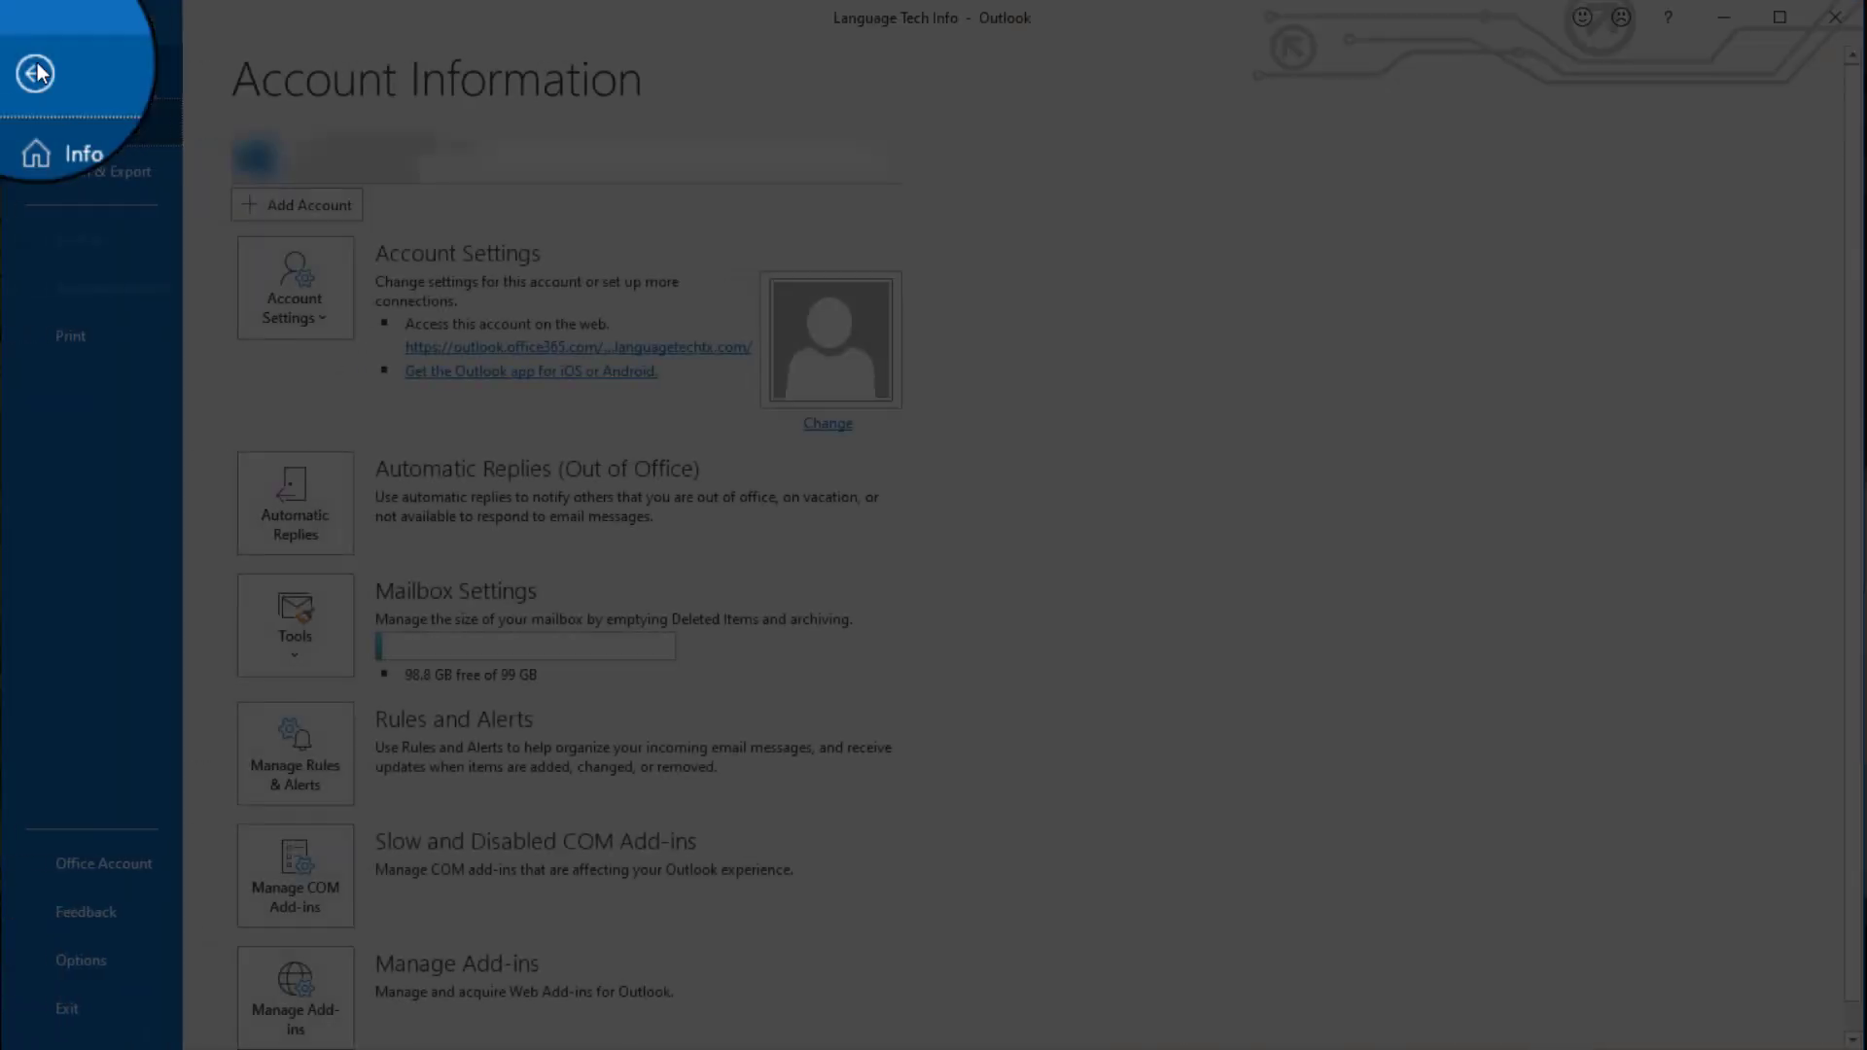
left_click(107, 964)
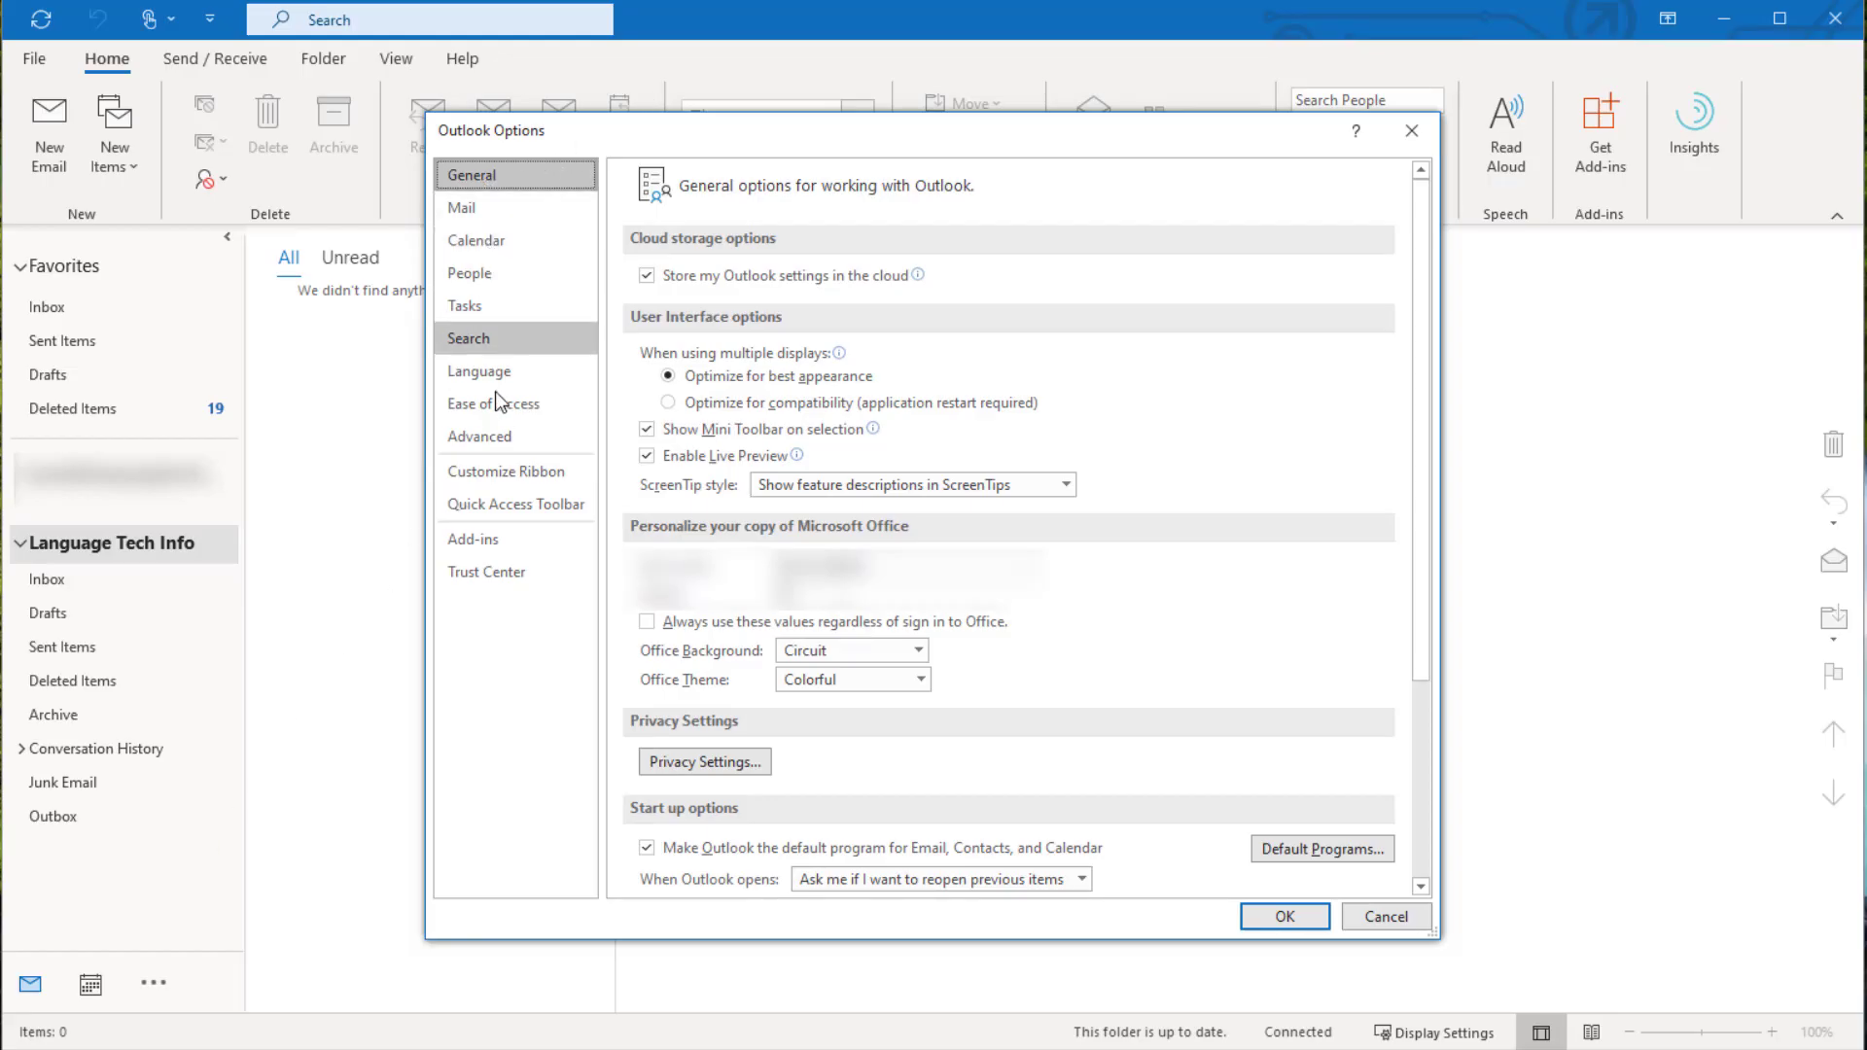
left_click(496, 206)
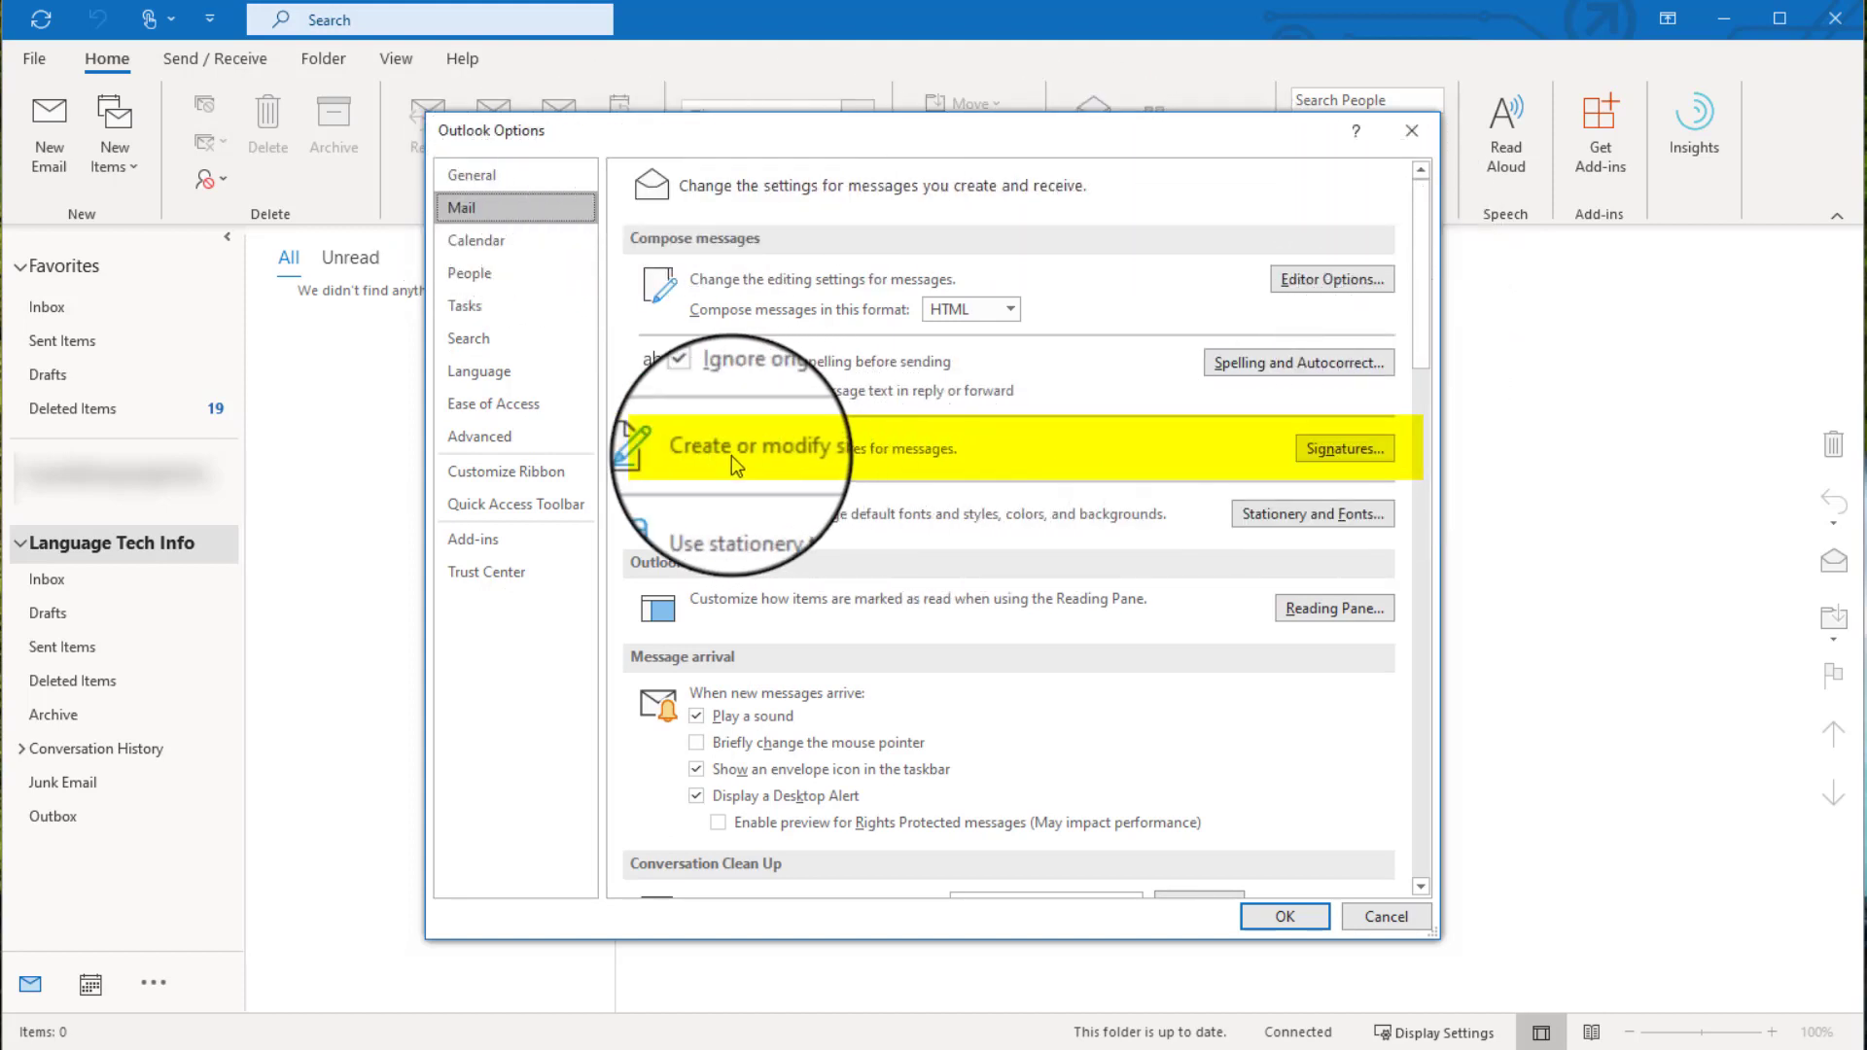
Create a new signature named 'Outlook Test' and place the caret in its empty edit box
left_click(1362, 447)
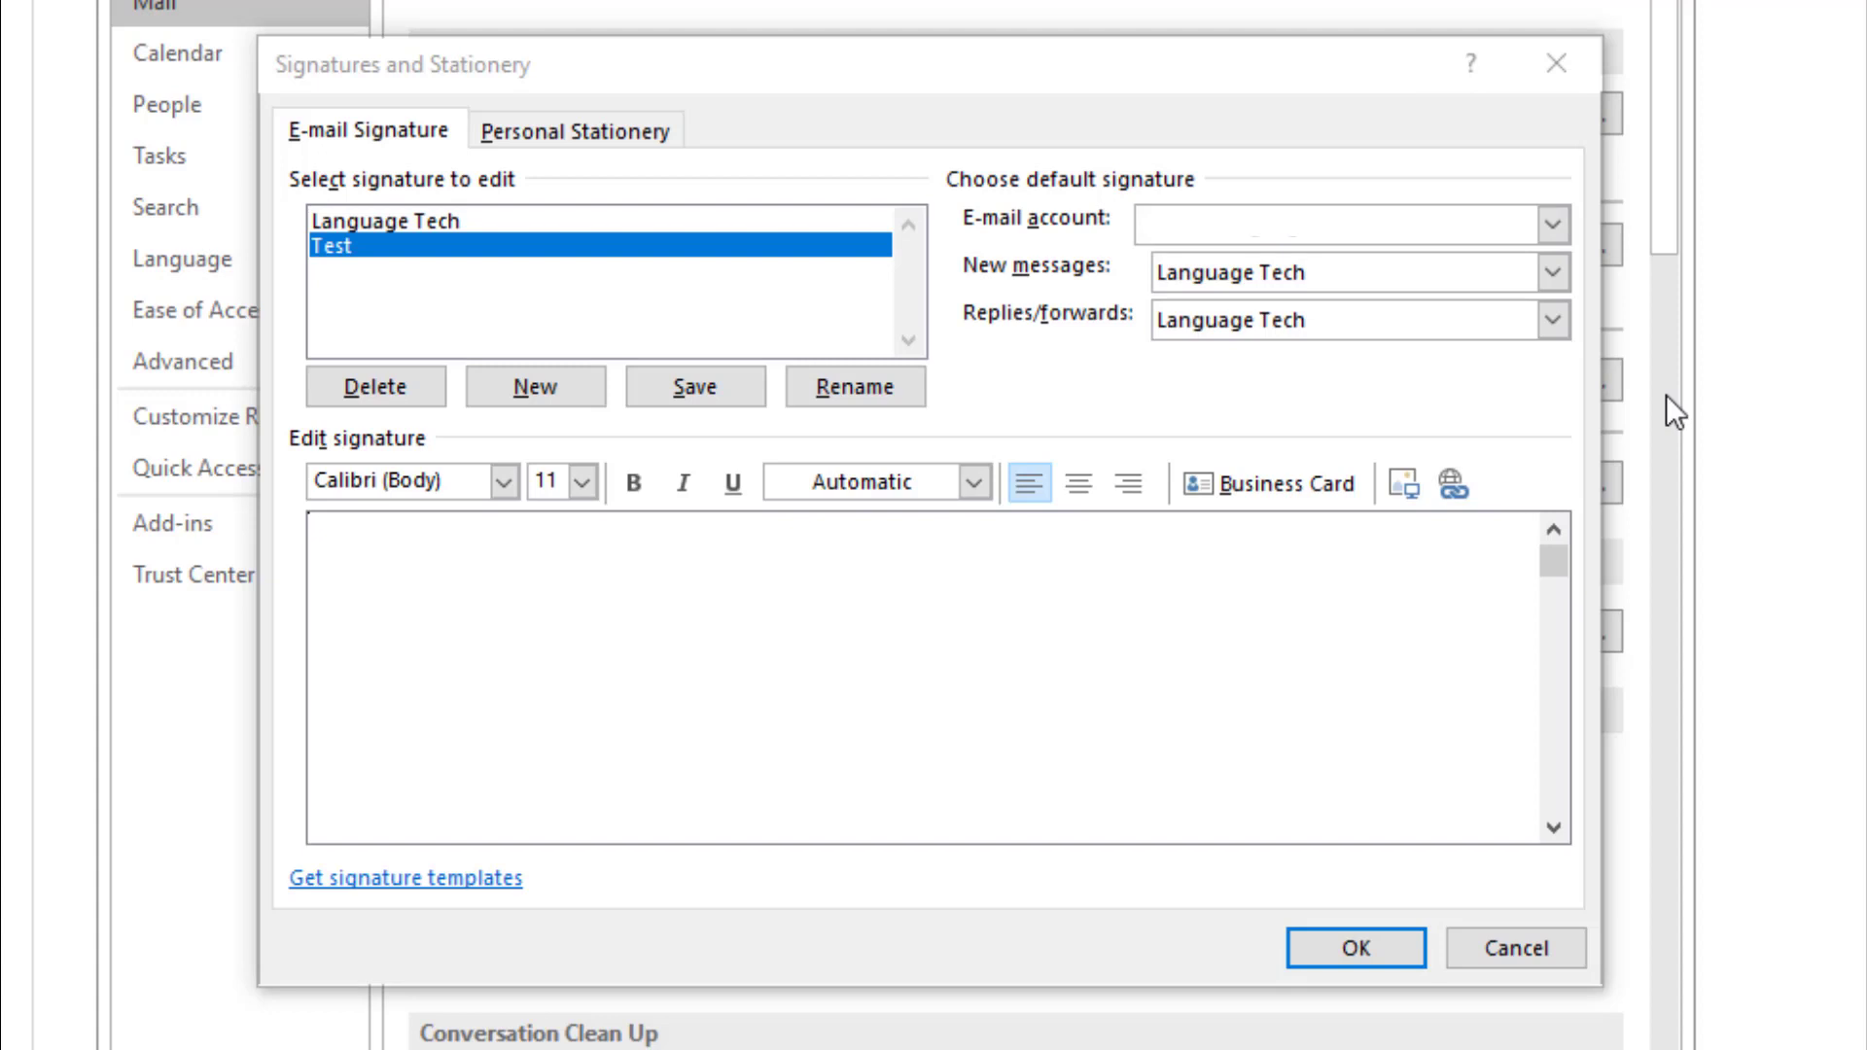
left_click(523, 389)
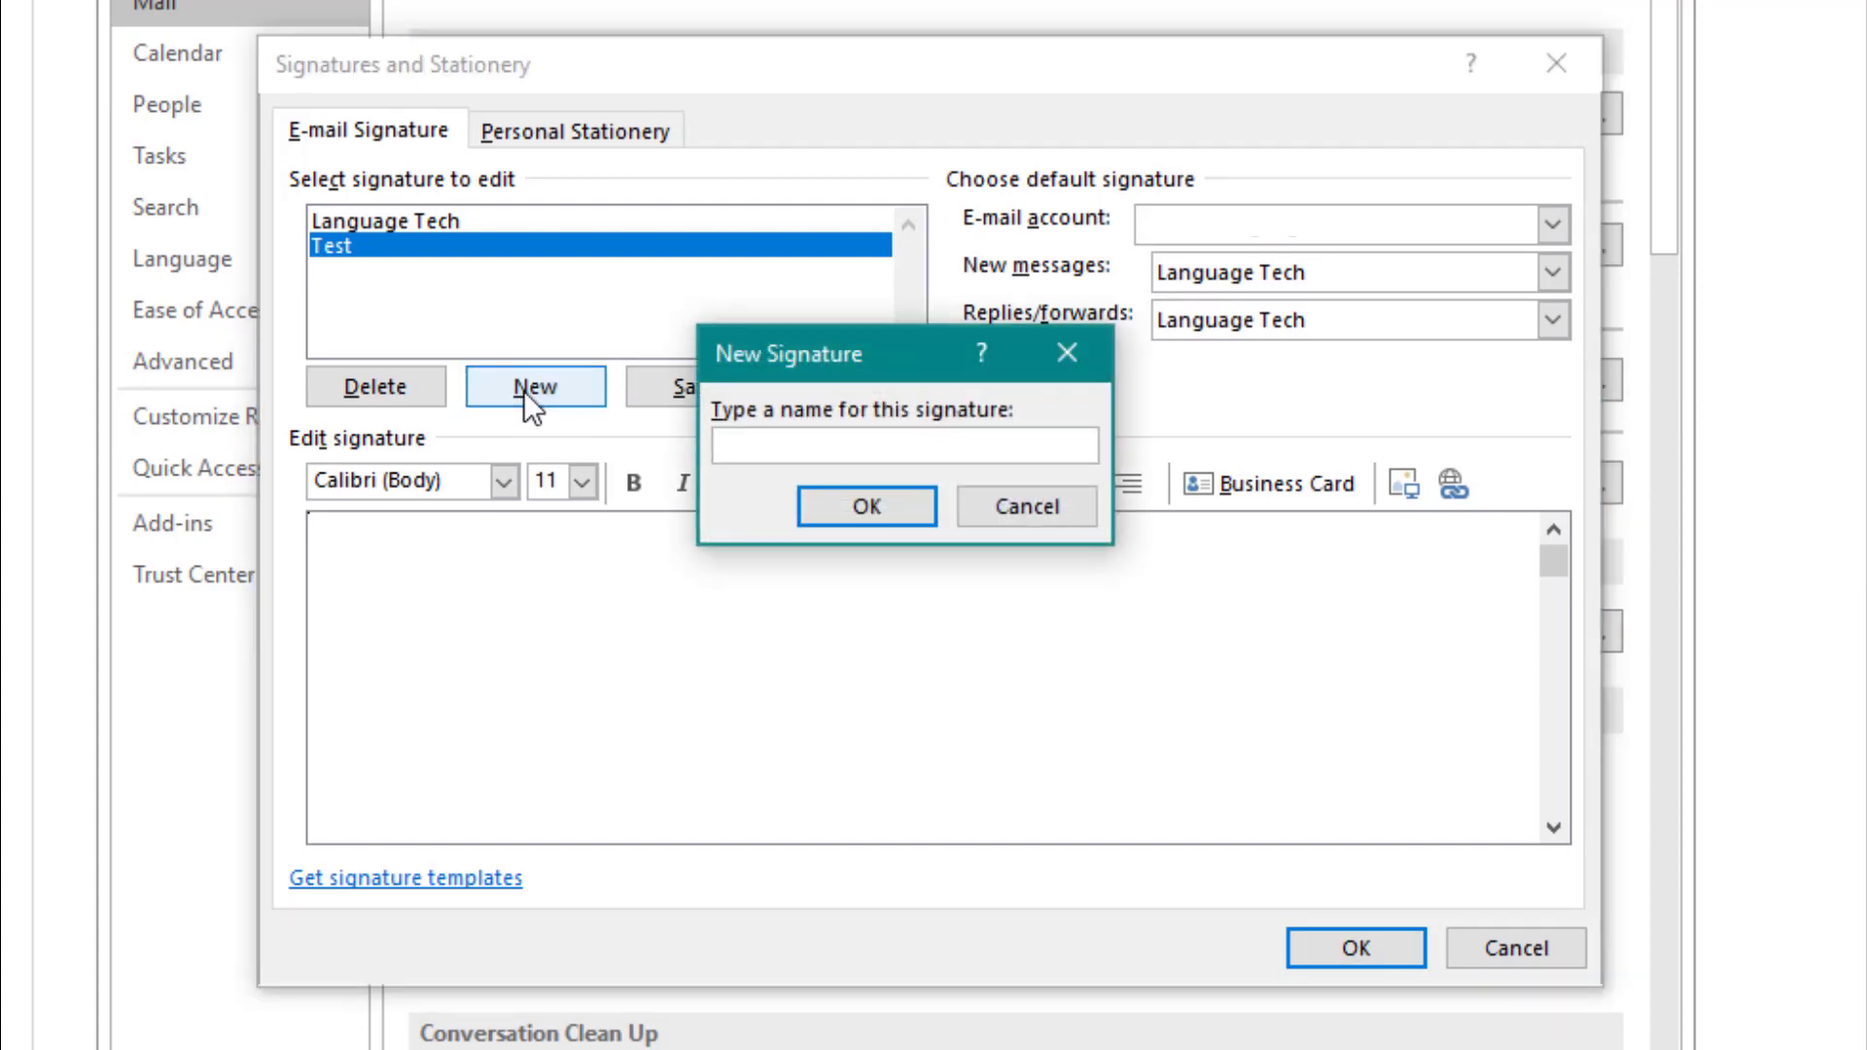
type("Outlook Test")
left_click(872, 503)
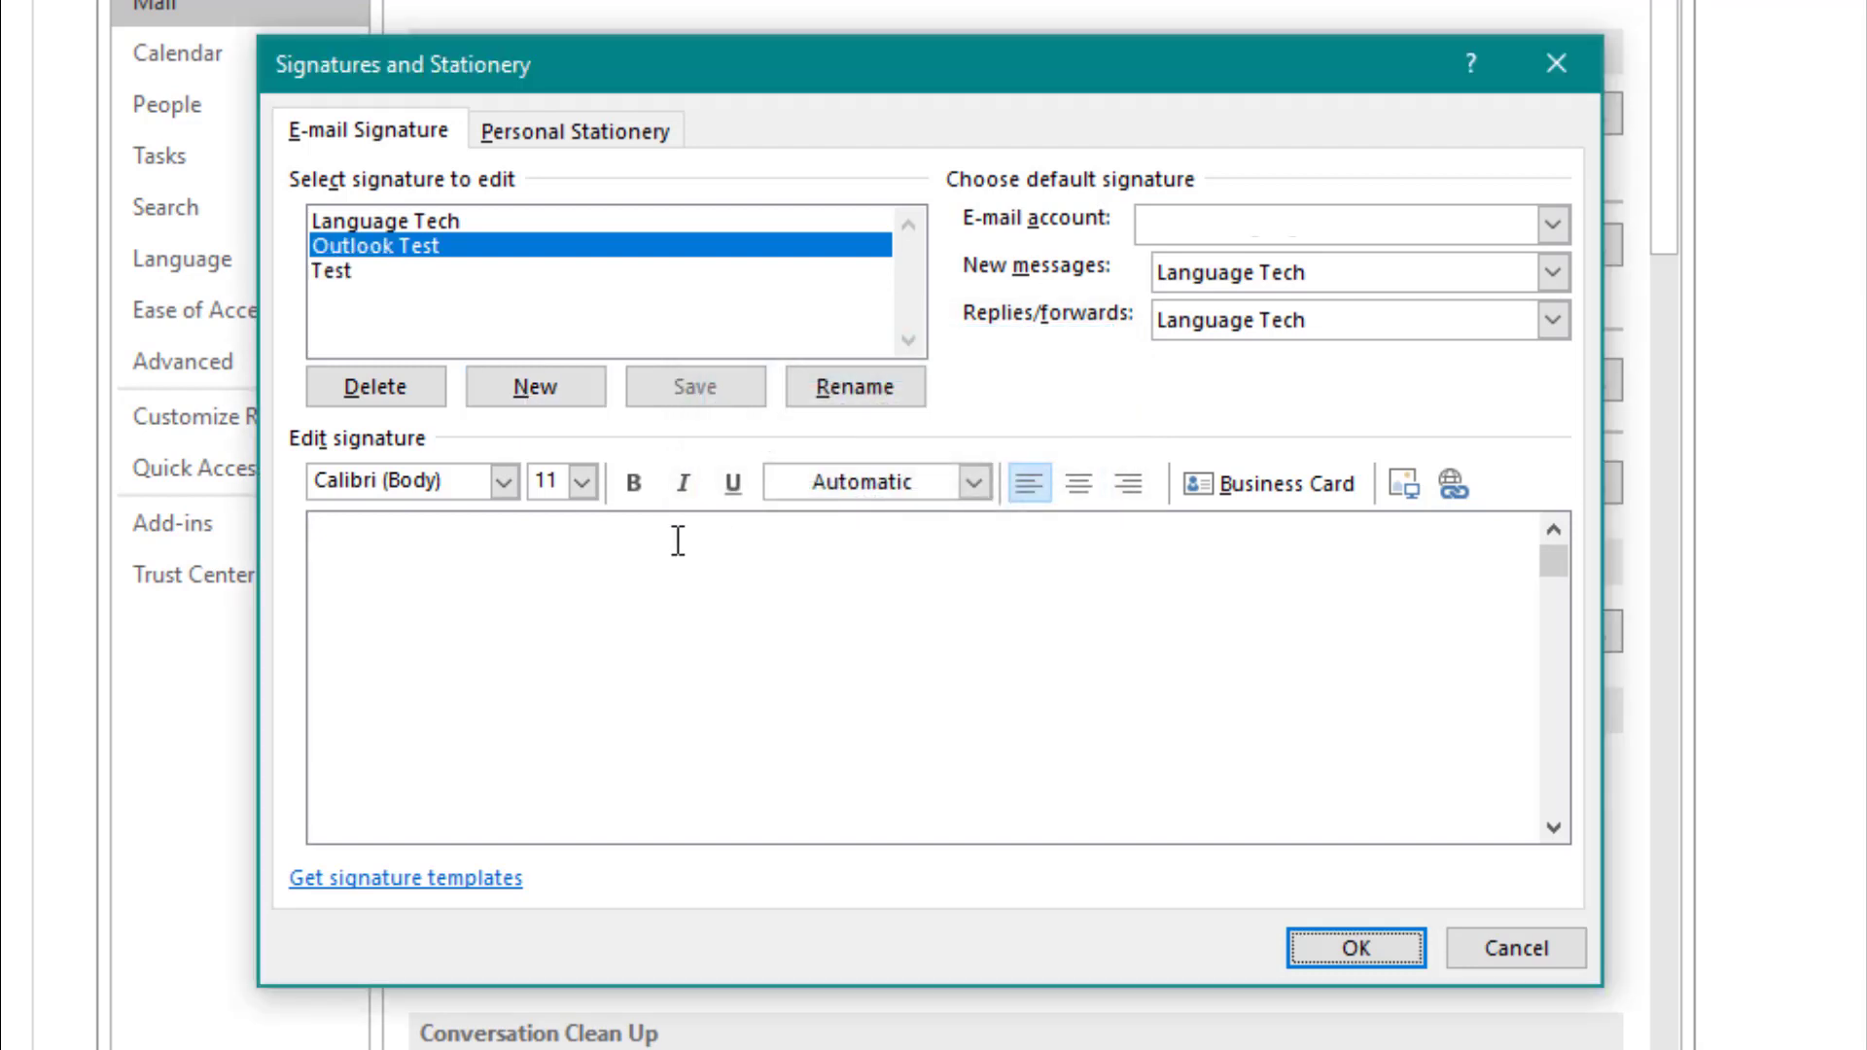
left_click(678, 541)
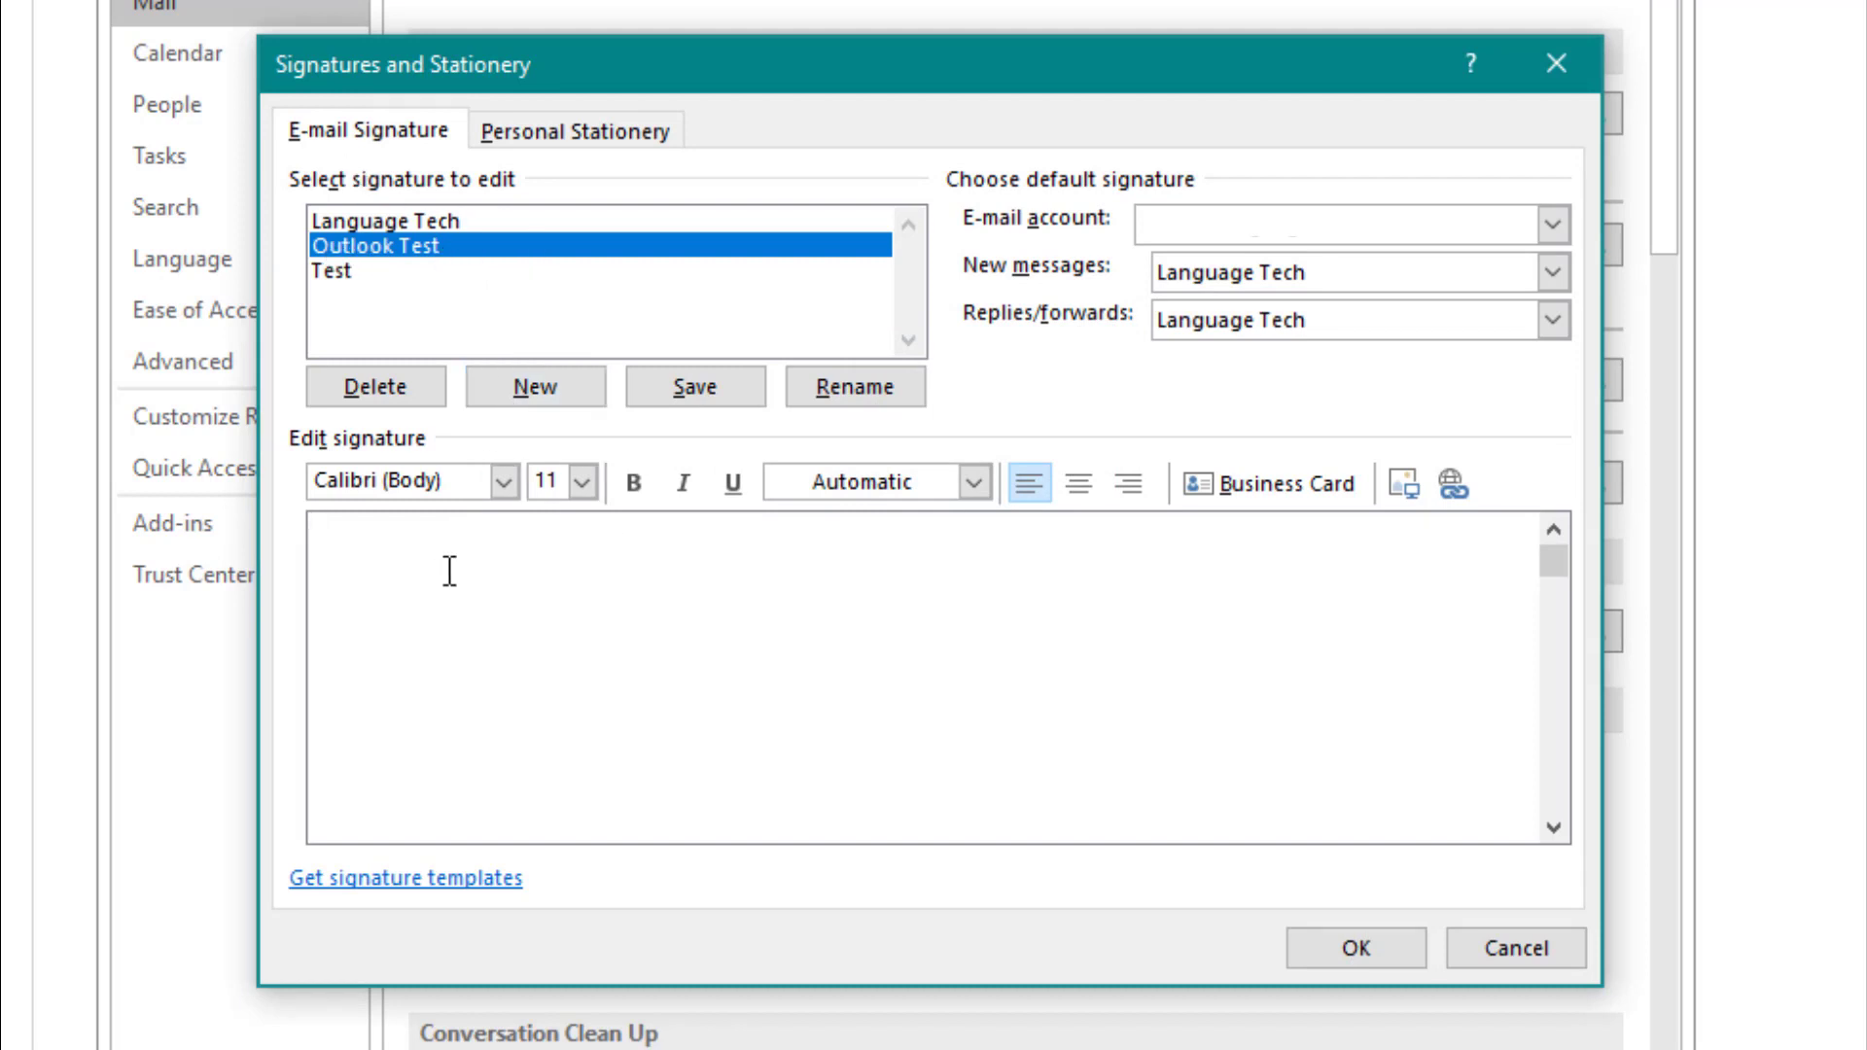
Paste the name, company and website lines and set them in Century Gothic
key("ctrl+v")
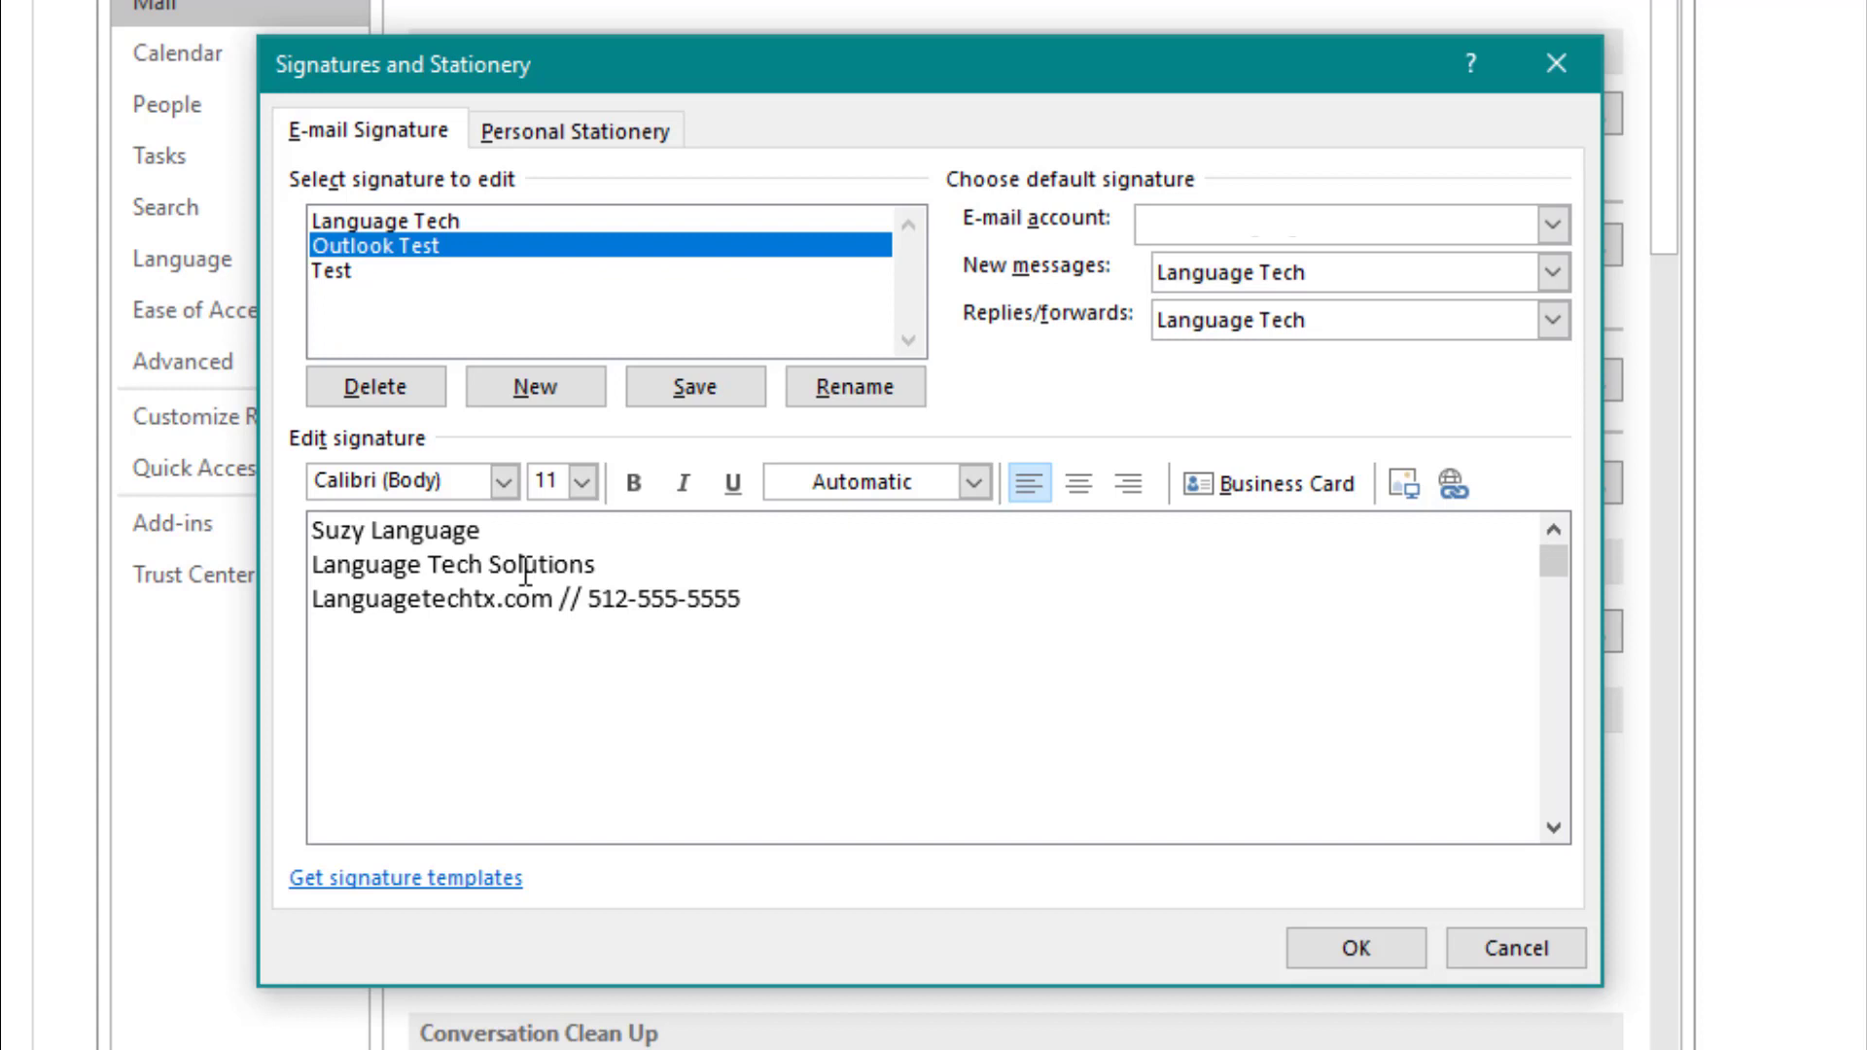
left_click(882, 598)
mouse_move(741, 598)
left_mouse_down()
mouse_move(335, 564)
mouse_move(397, 520)
left_mouse_up()
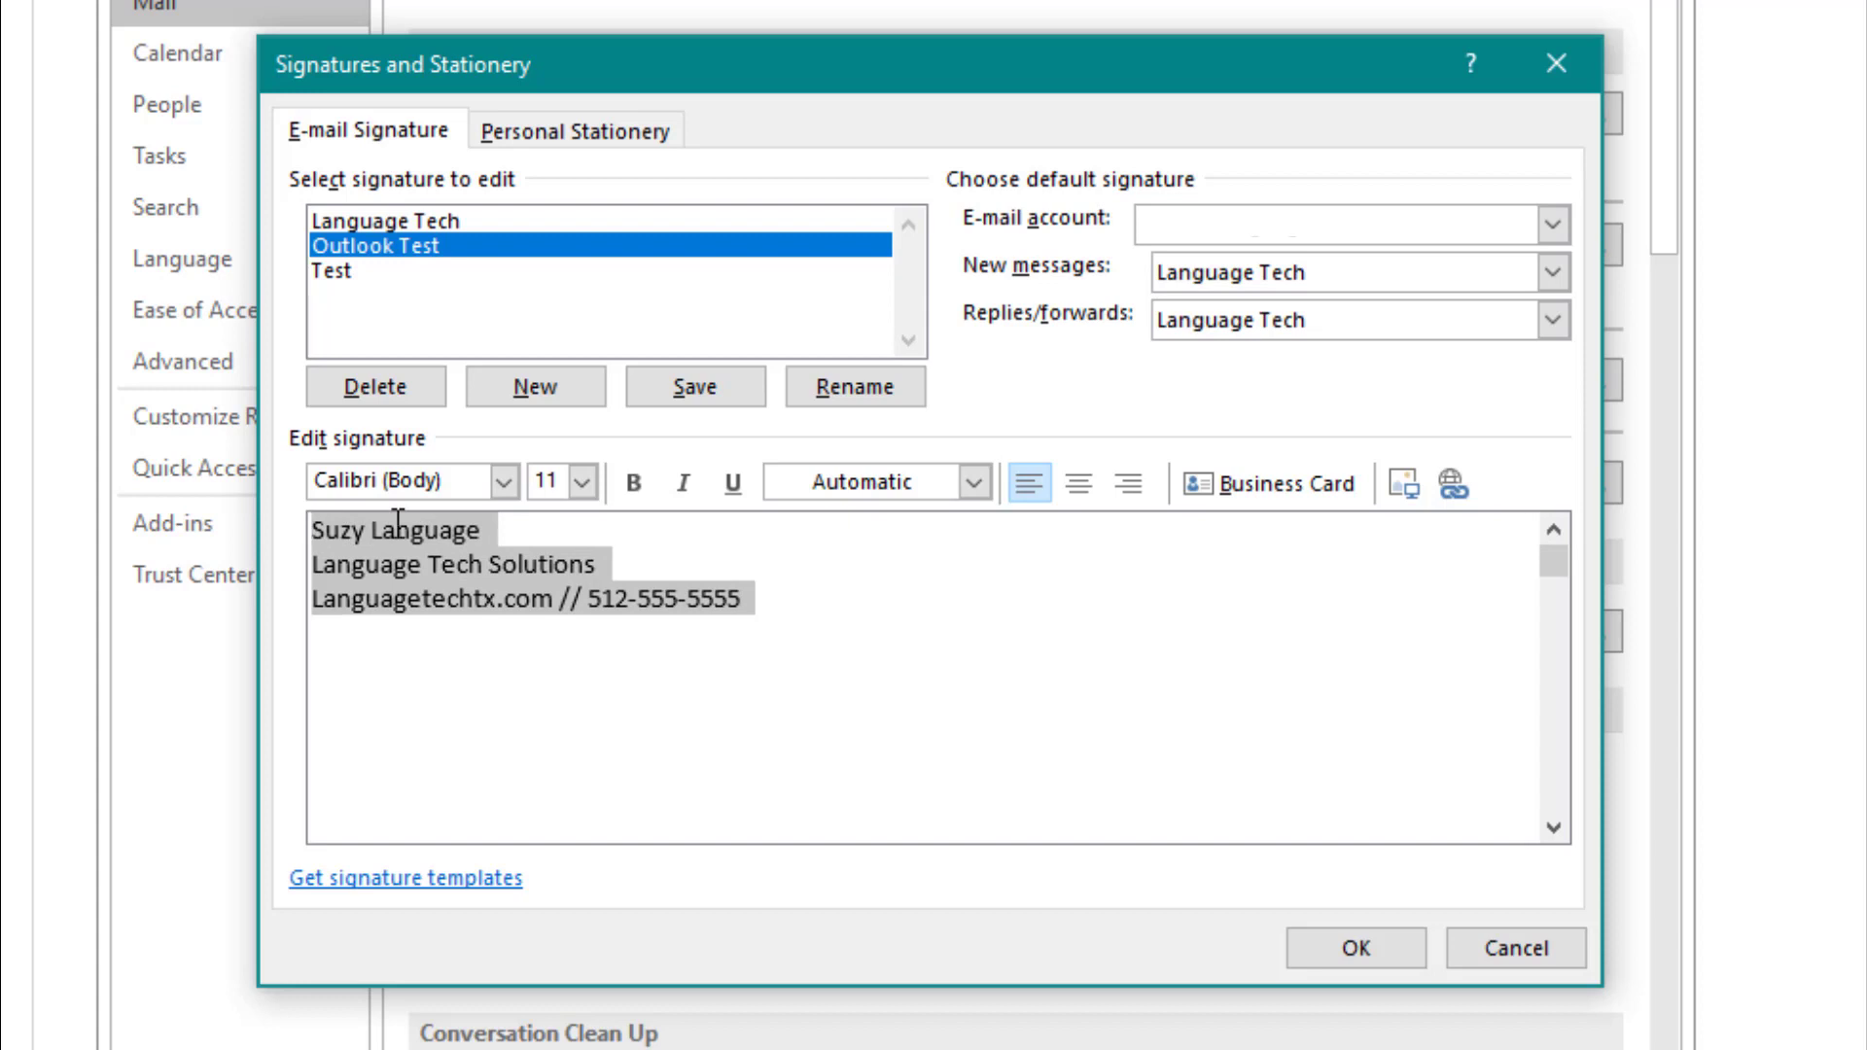
left_click(504, 480)
scroll(292, 774, "down", 1)
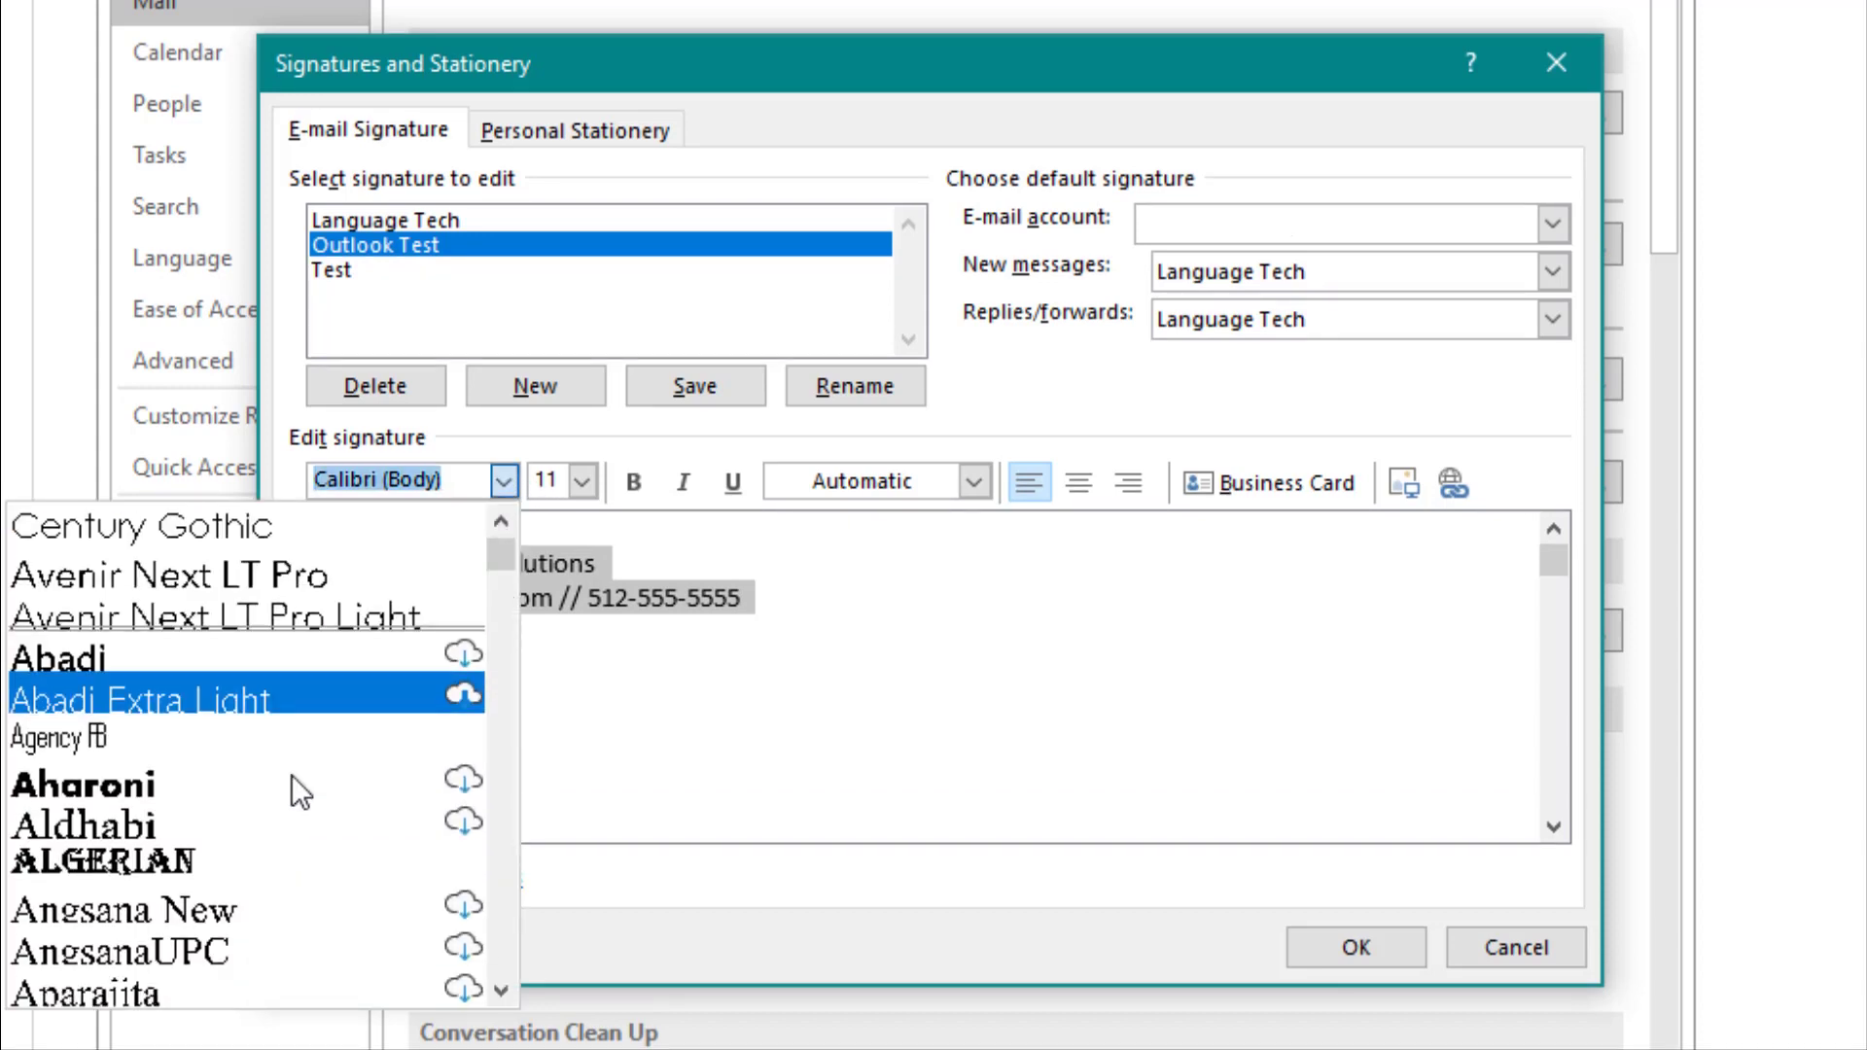
scroll(292, 774, "down", 3)
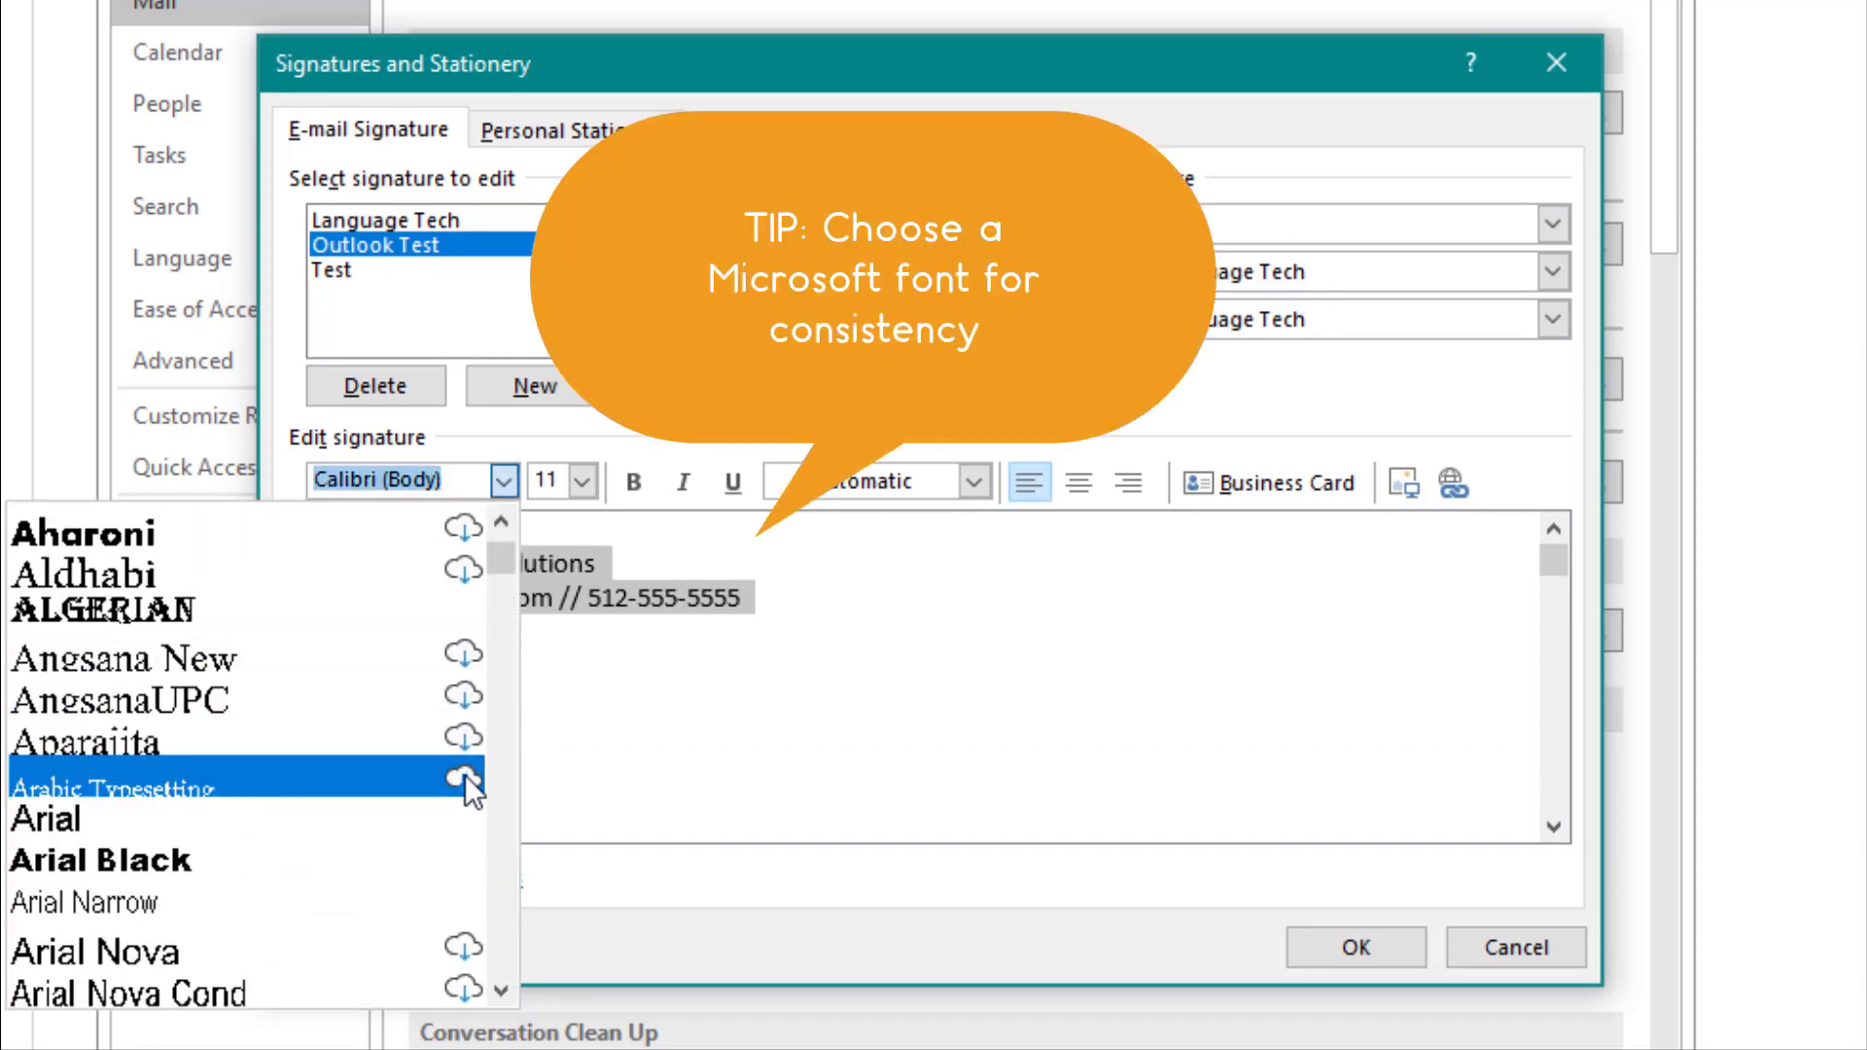
scroll(354, 827, "down", 3)
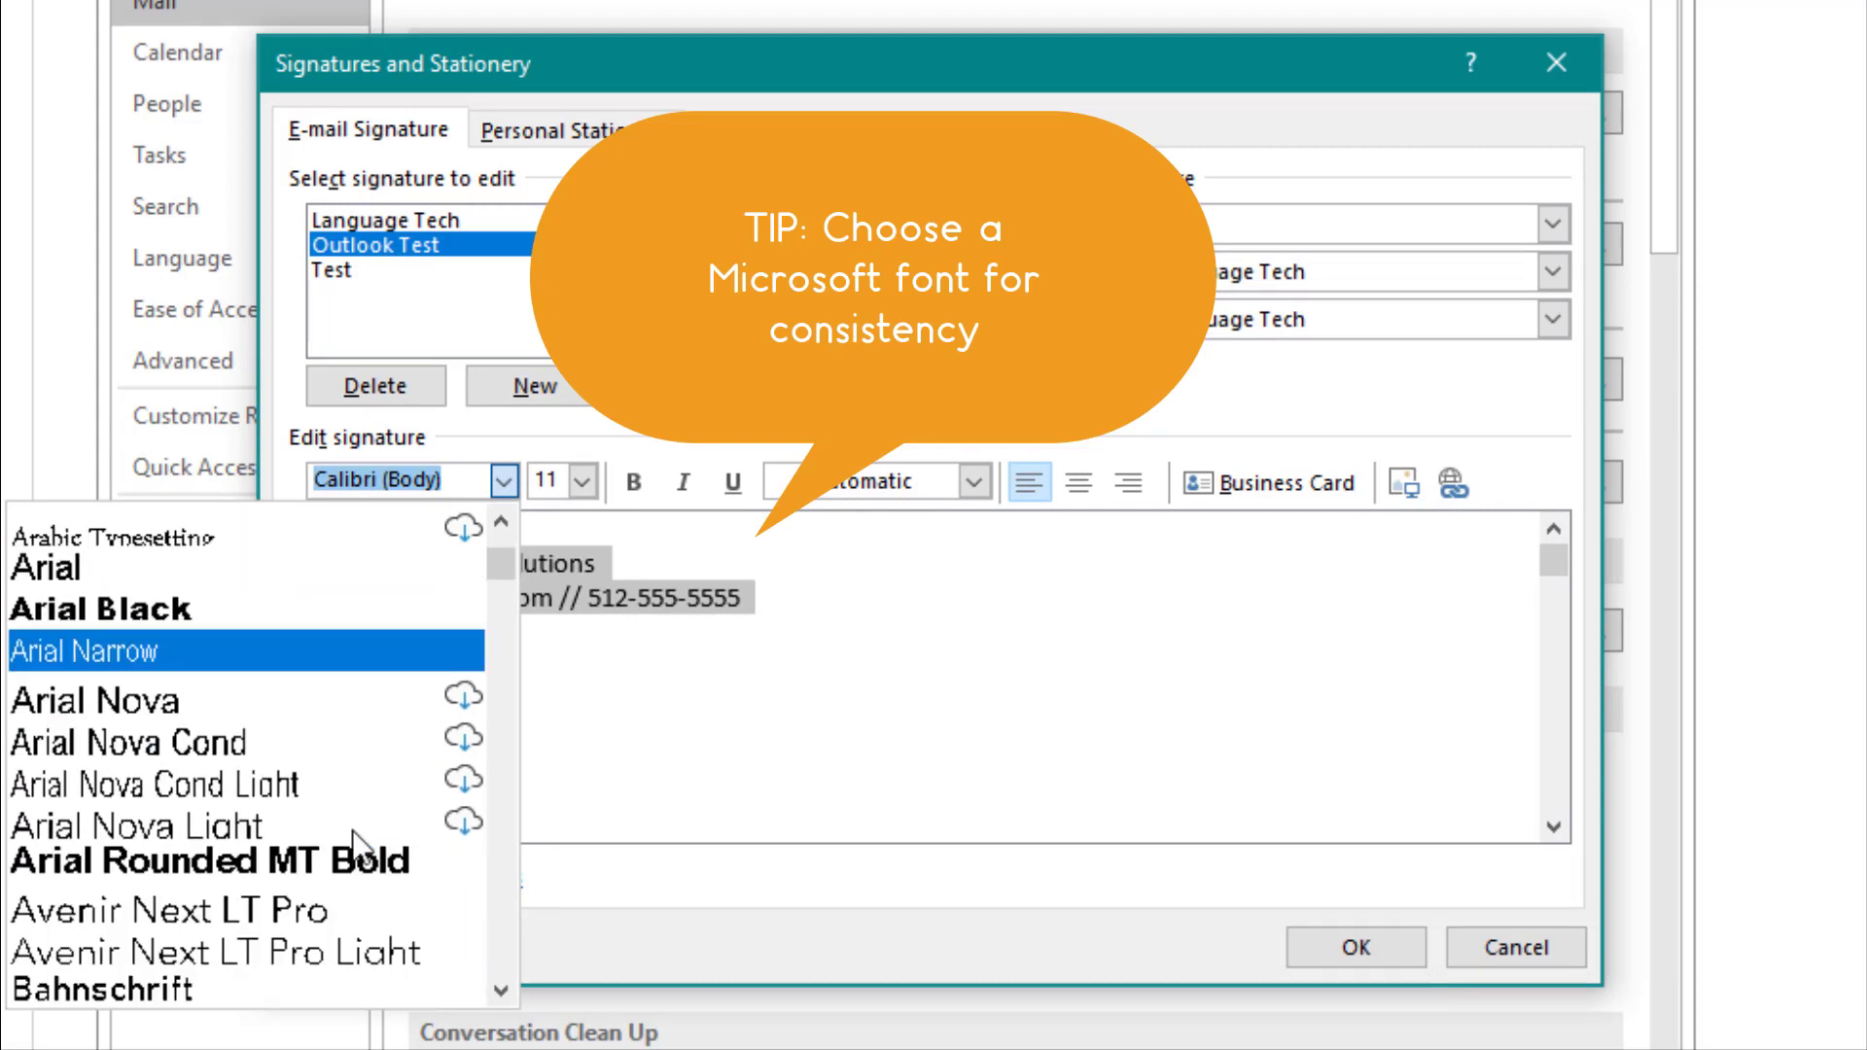
scroll(354, 829, "down", 2)
scroll(354, 830, "up", 7)
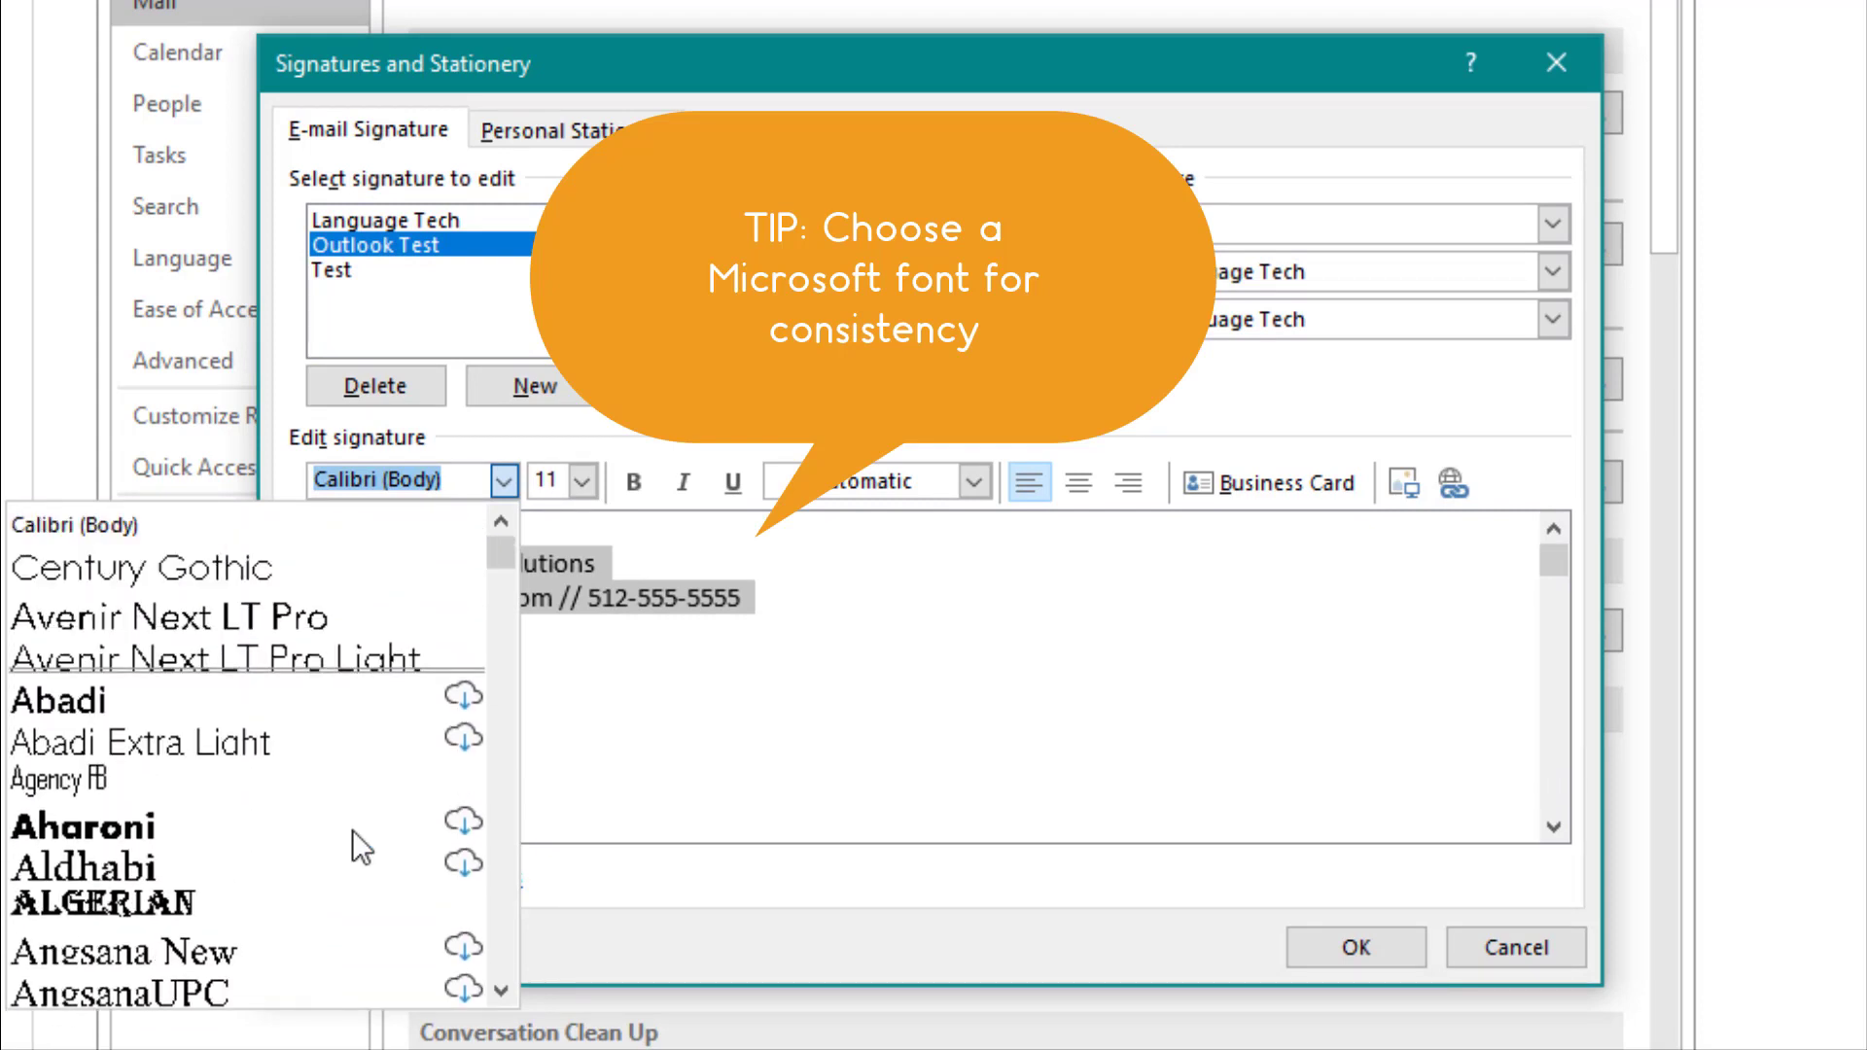
scroll(352, 830, "up", 1)
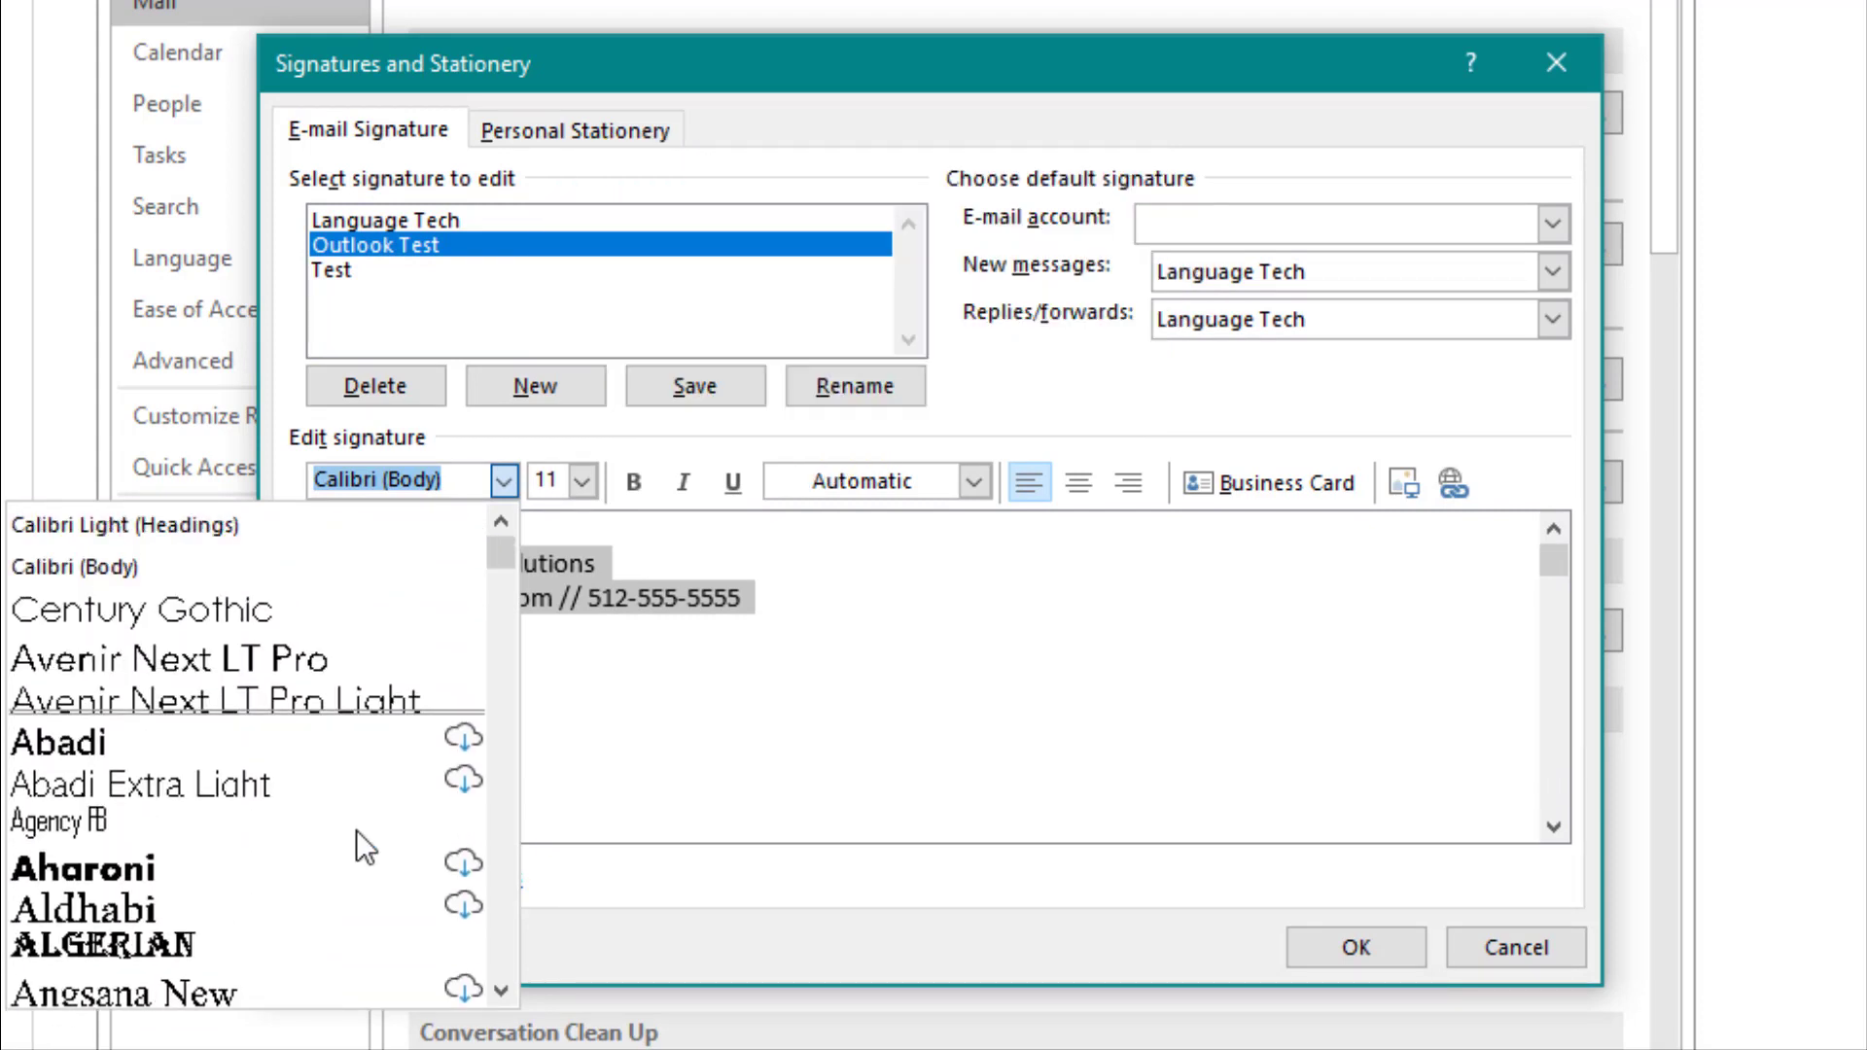
left_click(199, 611)
Set the three signature lines to font size 10
left_click(946, 588)
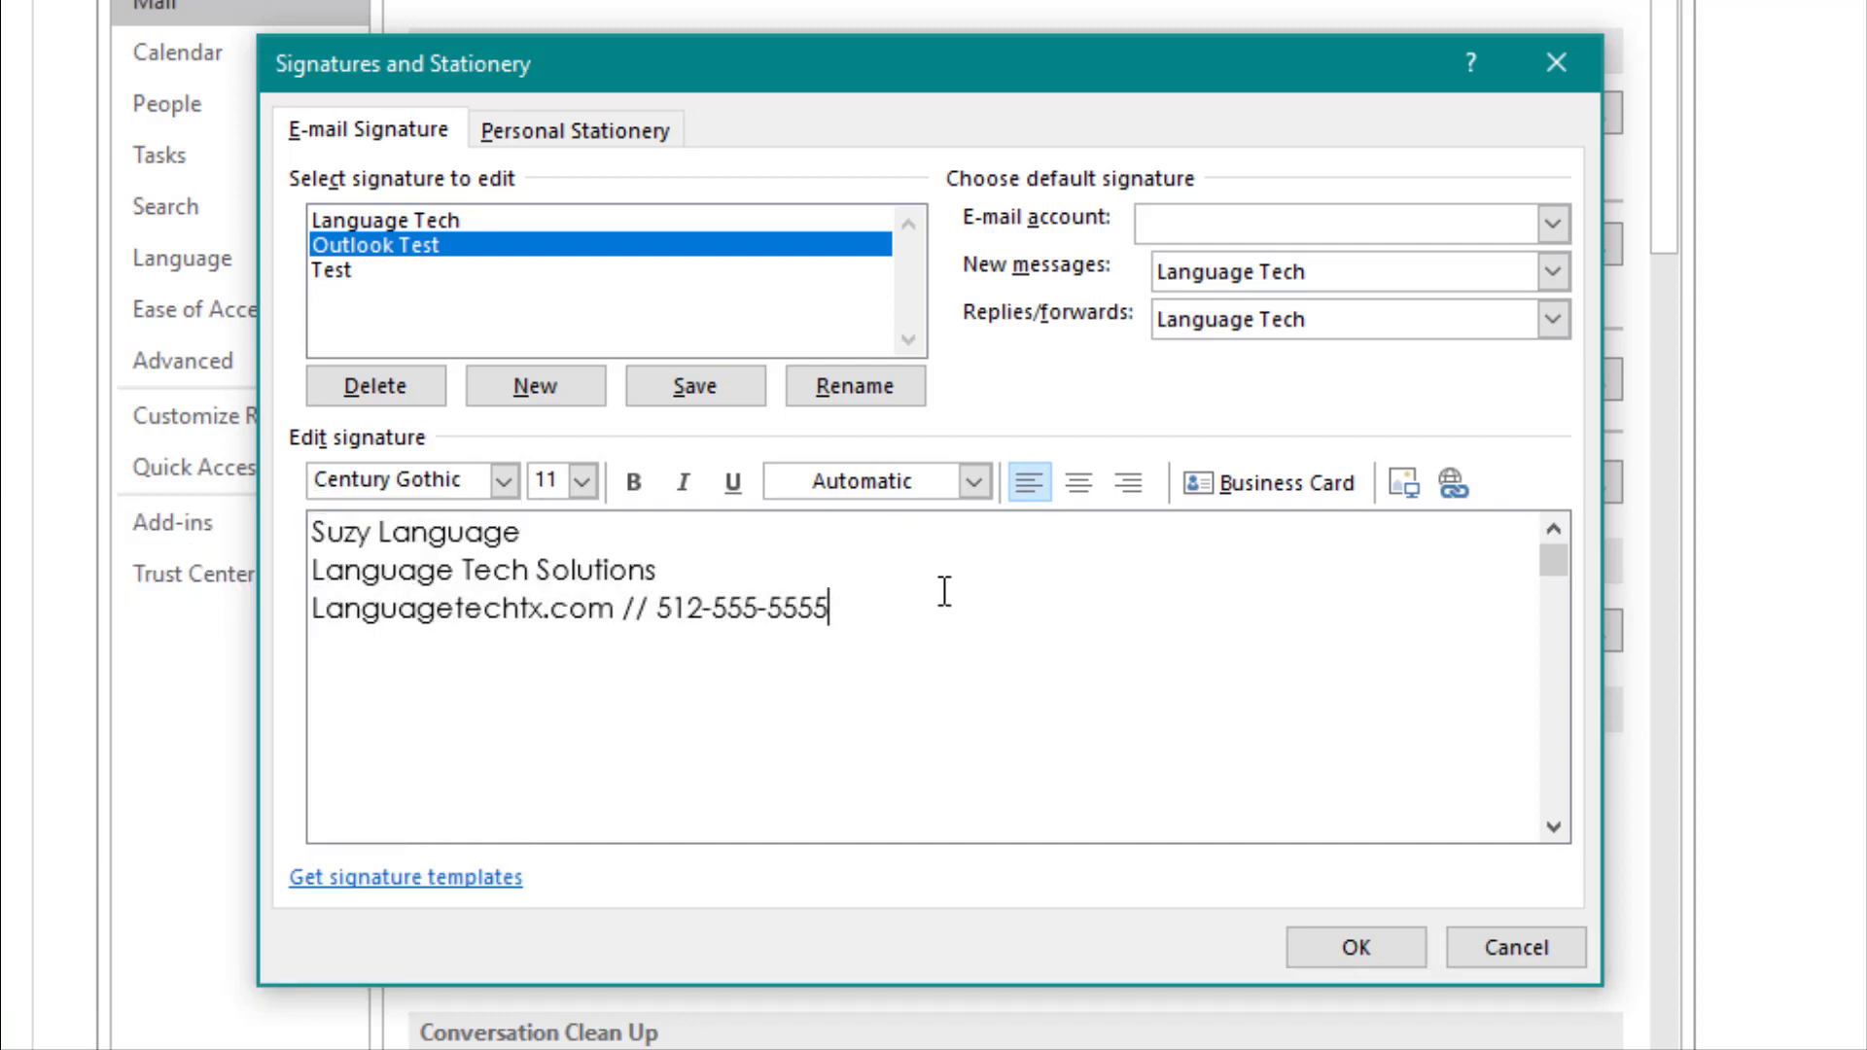
mouse_move(900, 609)
left_mouse_down()
mouse_move(301, 592)
mouse_move(924, 623)
mouse_move(875, 600)
mouse_move(408, 569)
mouse_move(320, 540)
left_mouse_up()
left_click(583, 484)
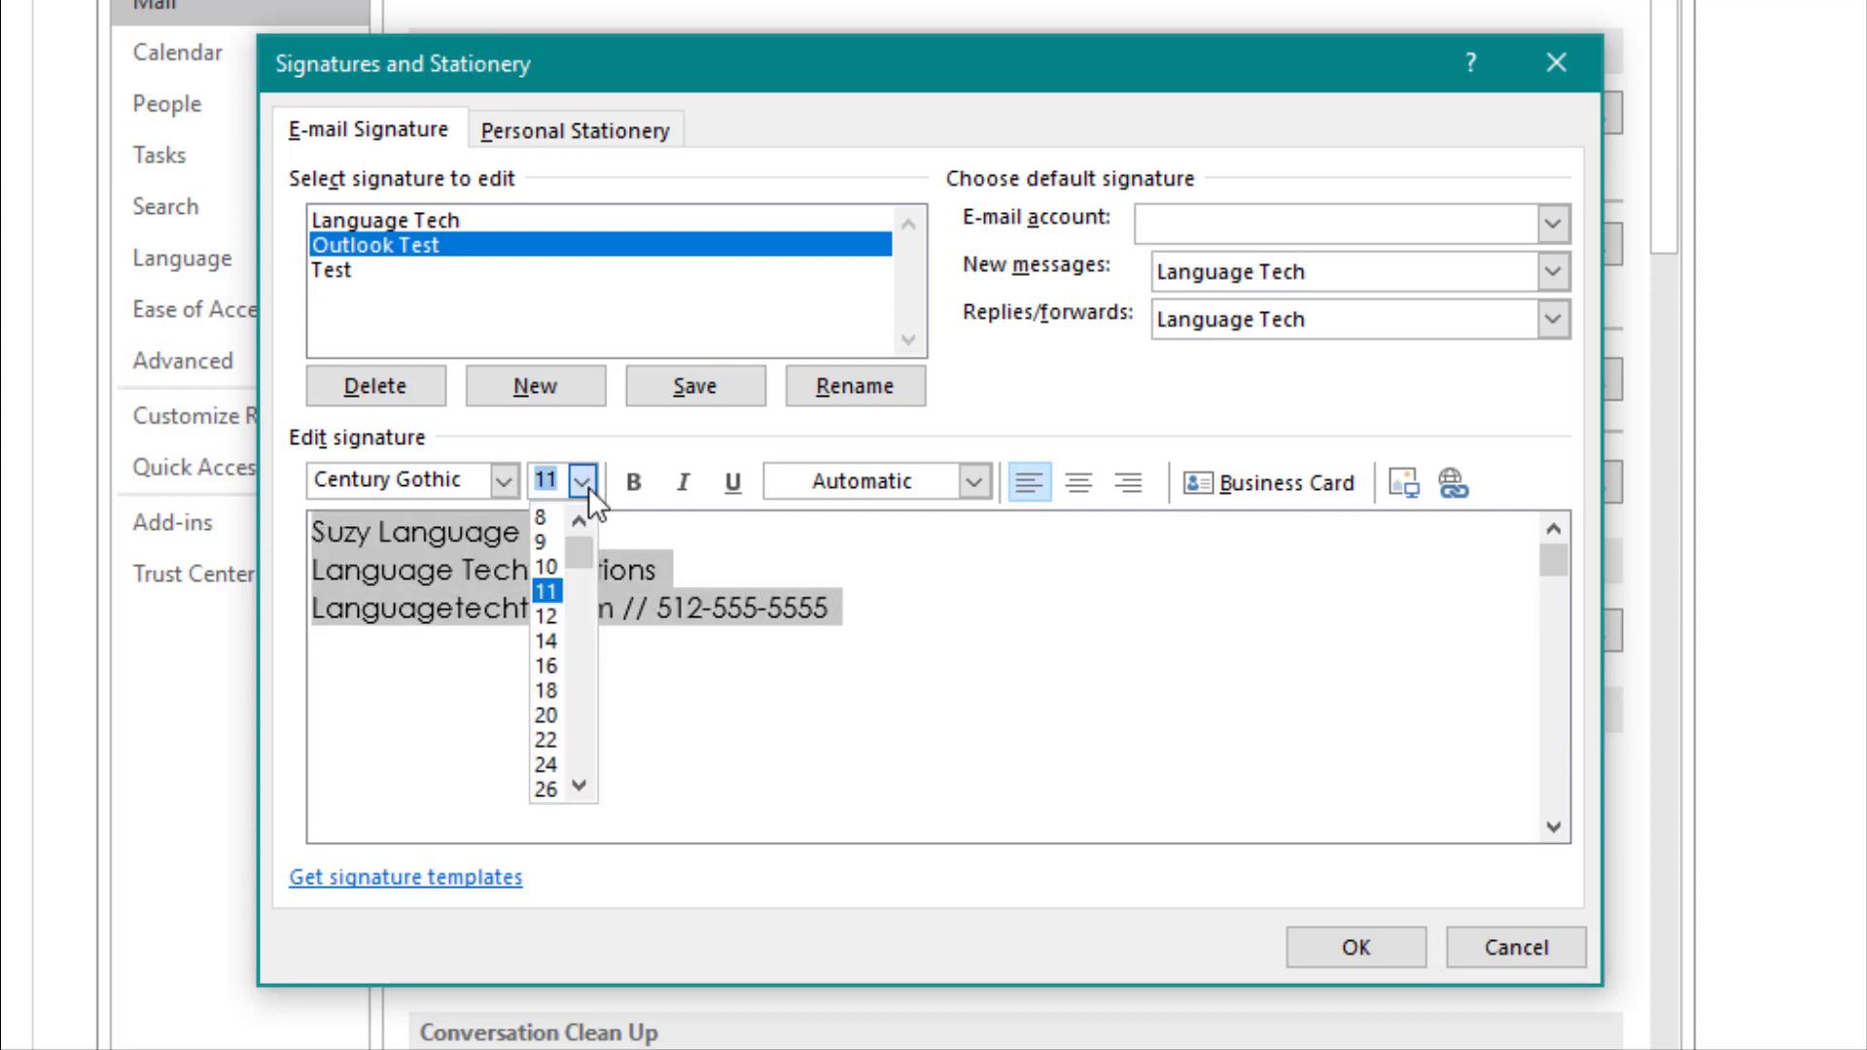
left_click(554, 565)
Try size 11 on the name line, then set all signature text to size 10
left_click(909, 626)
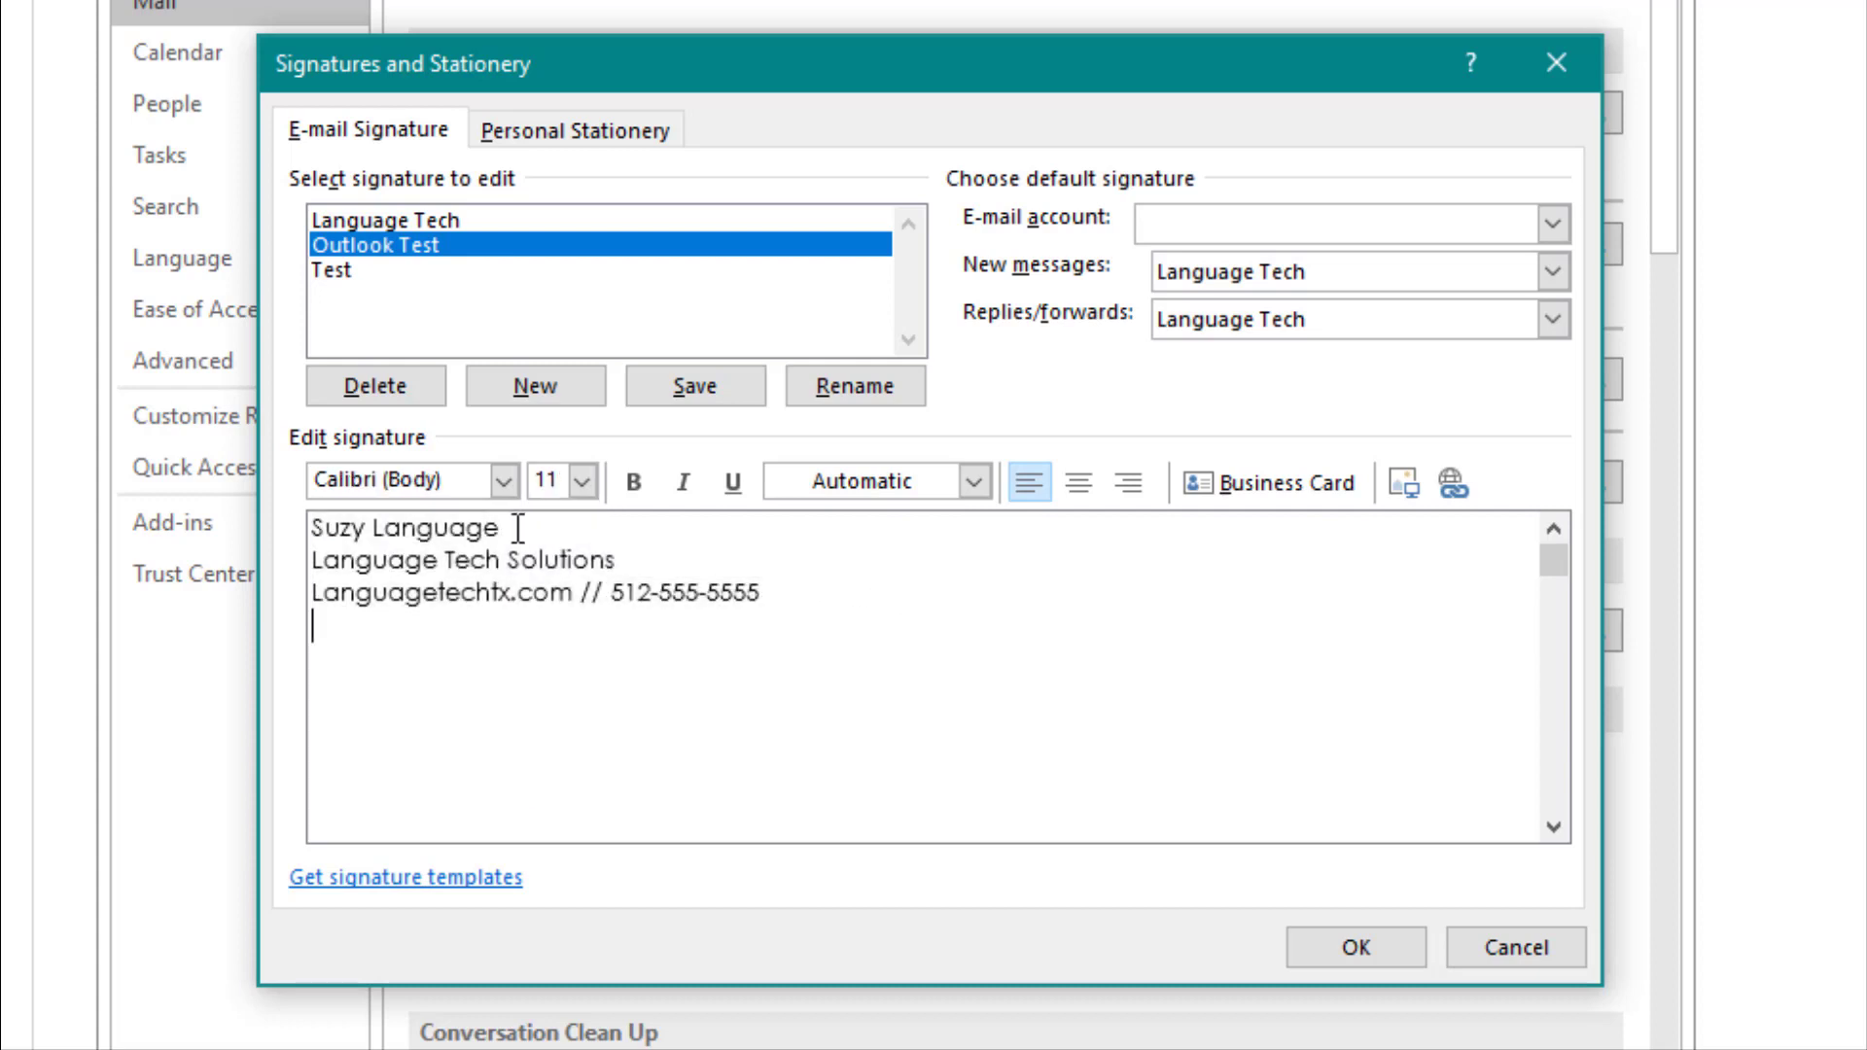
left_click(285, 531)
left_click(584, 480)
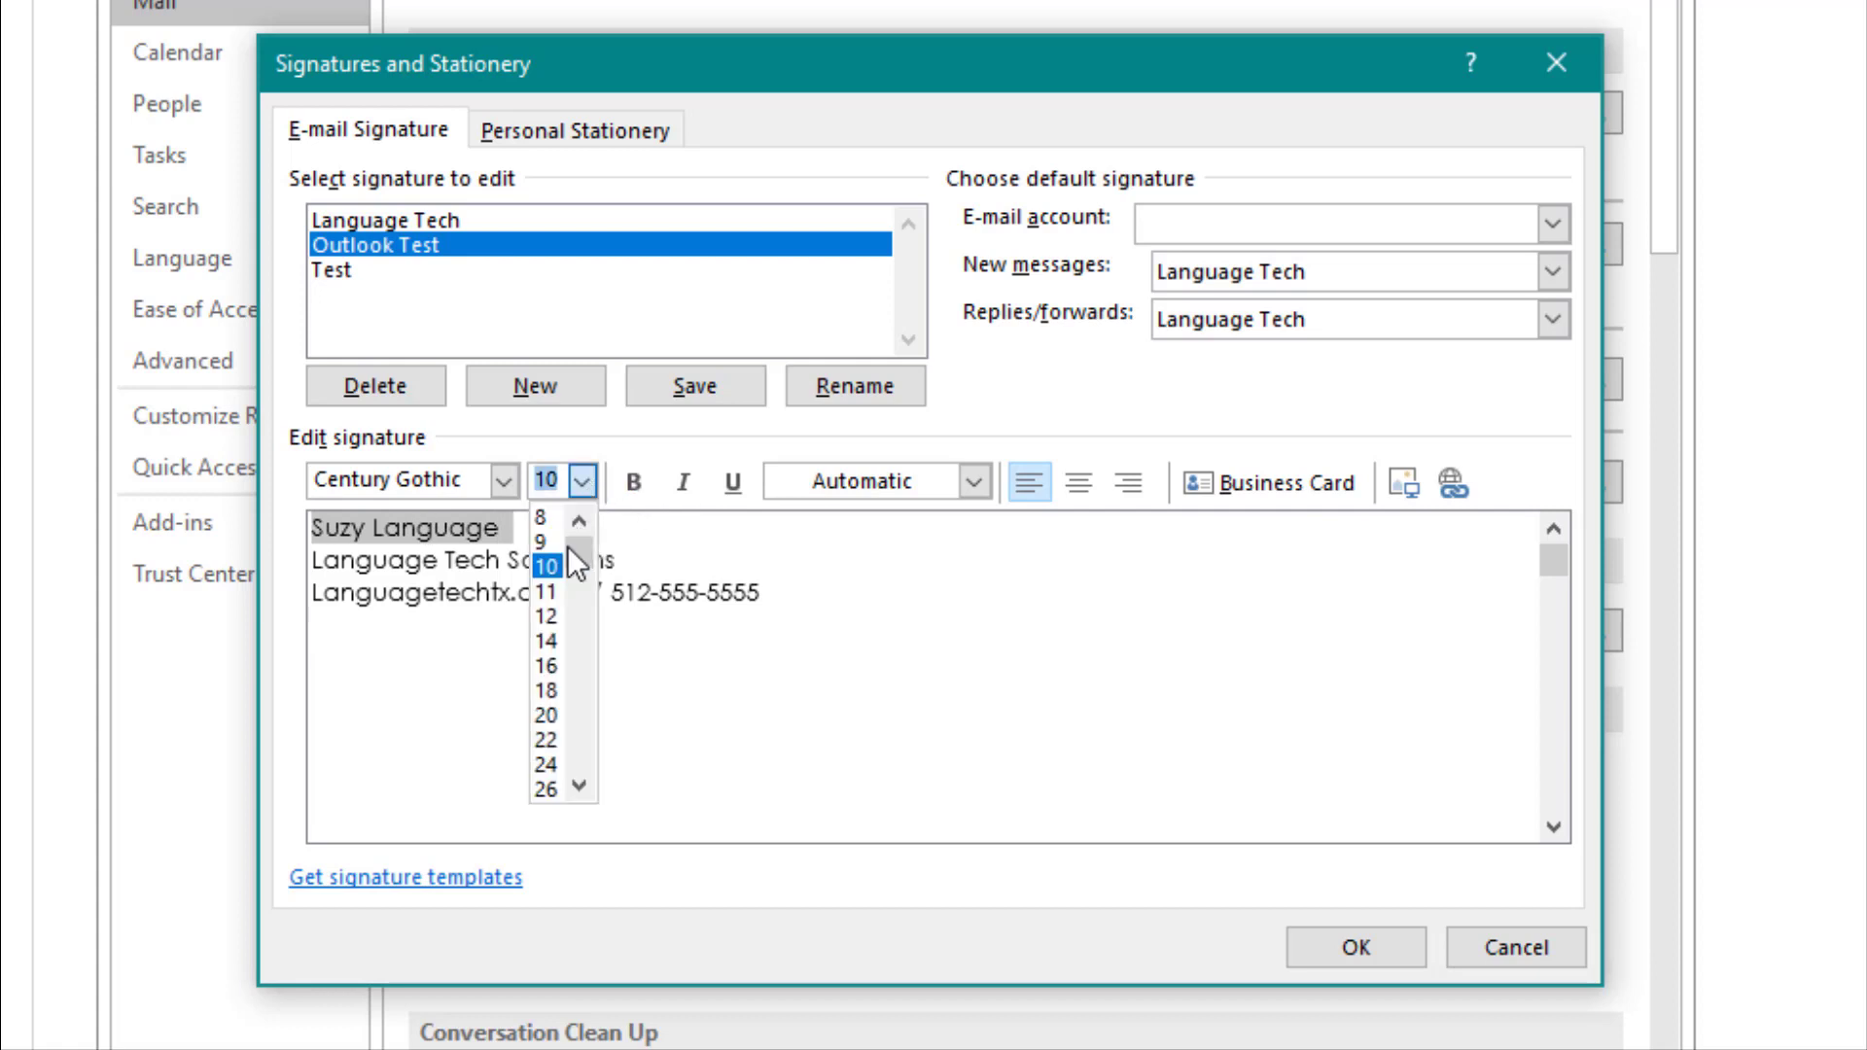
left_click(556, 584)
left_click(816, 571)
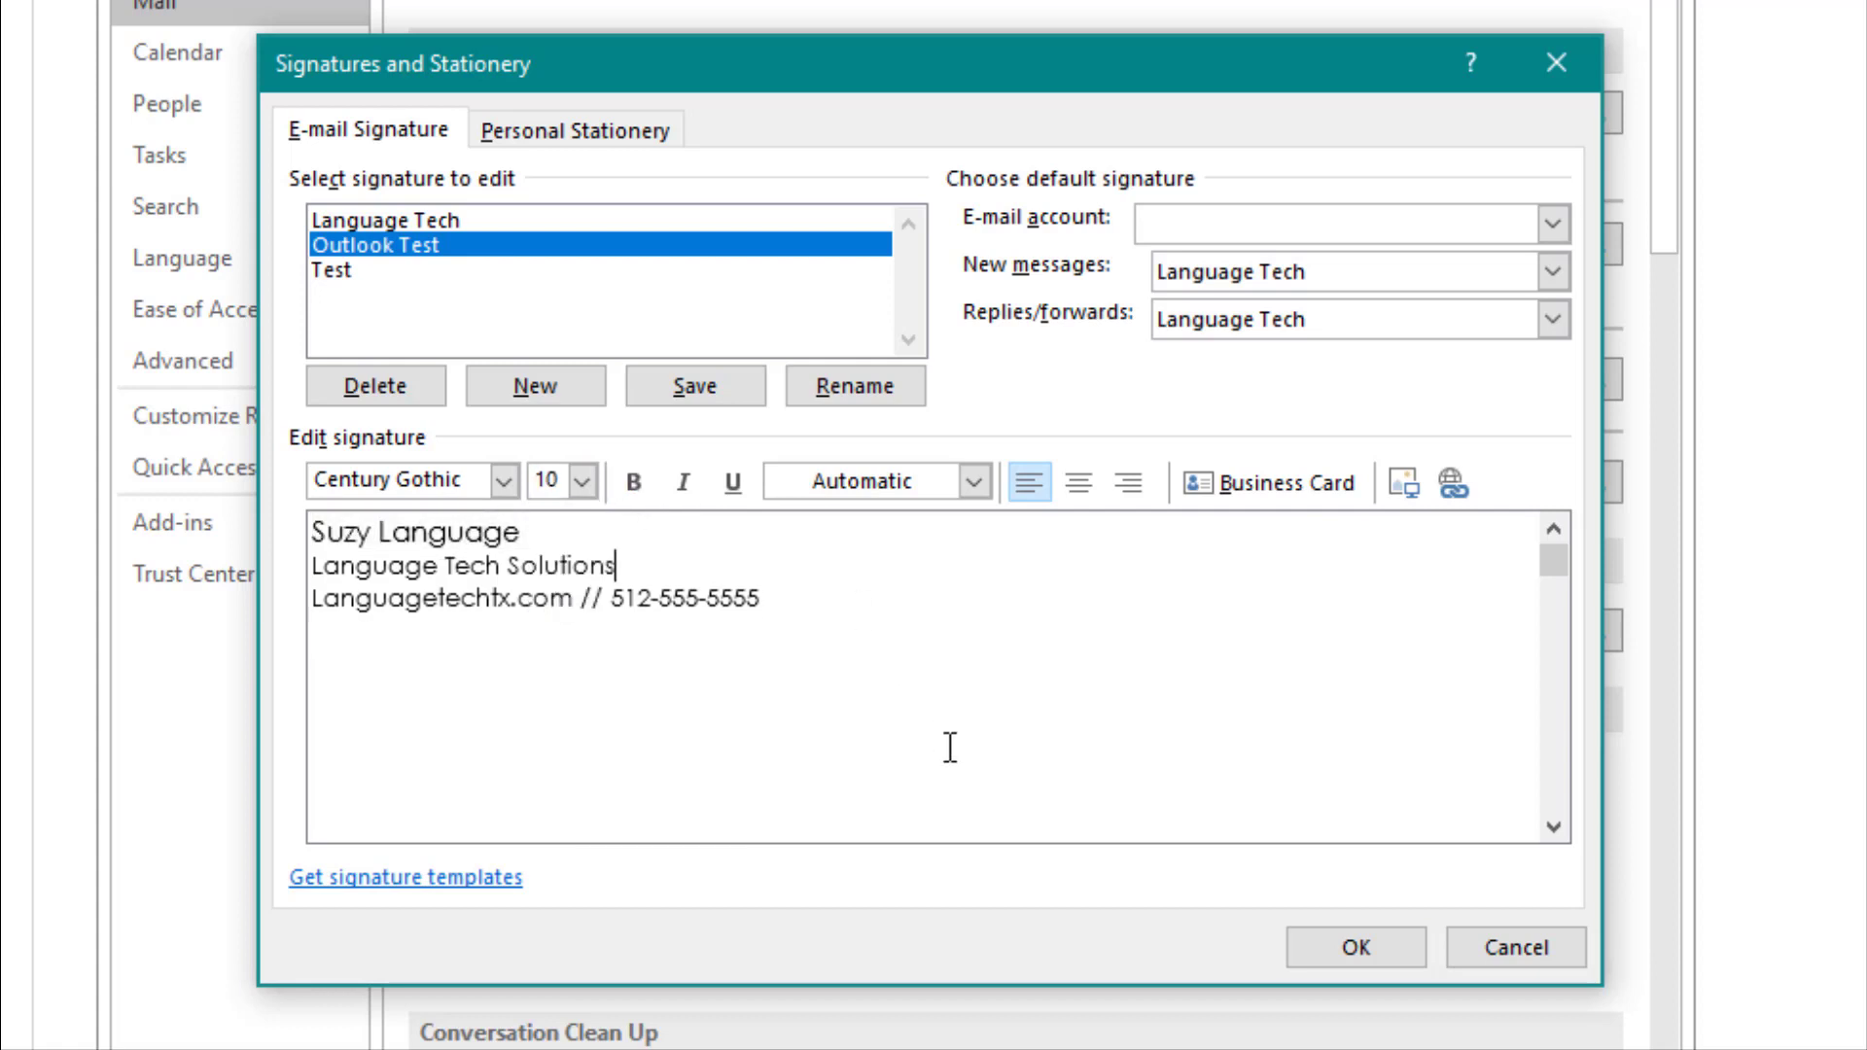
mouse_move(766, 602)
left_mouse_down()
mouse_move(267, 574)
mouse_move(609, 497)
mouse_move(349, 574)
left_mouse_up()
left_click(561, 535)
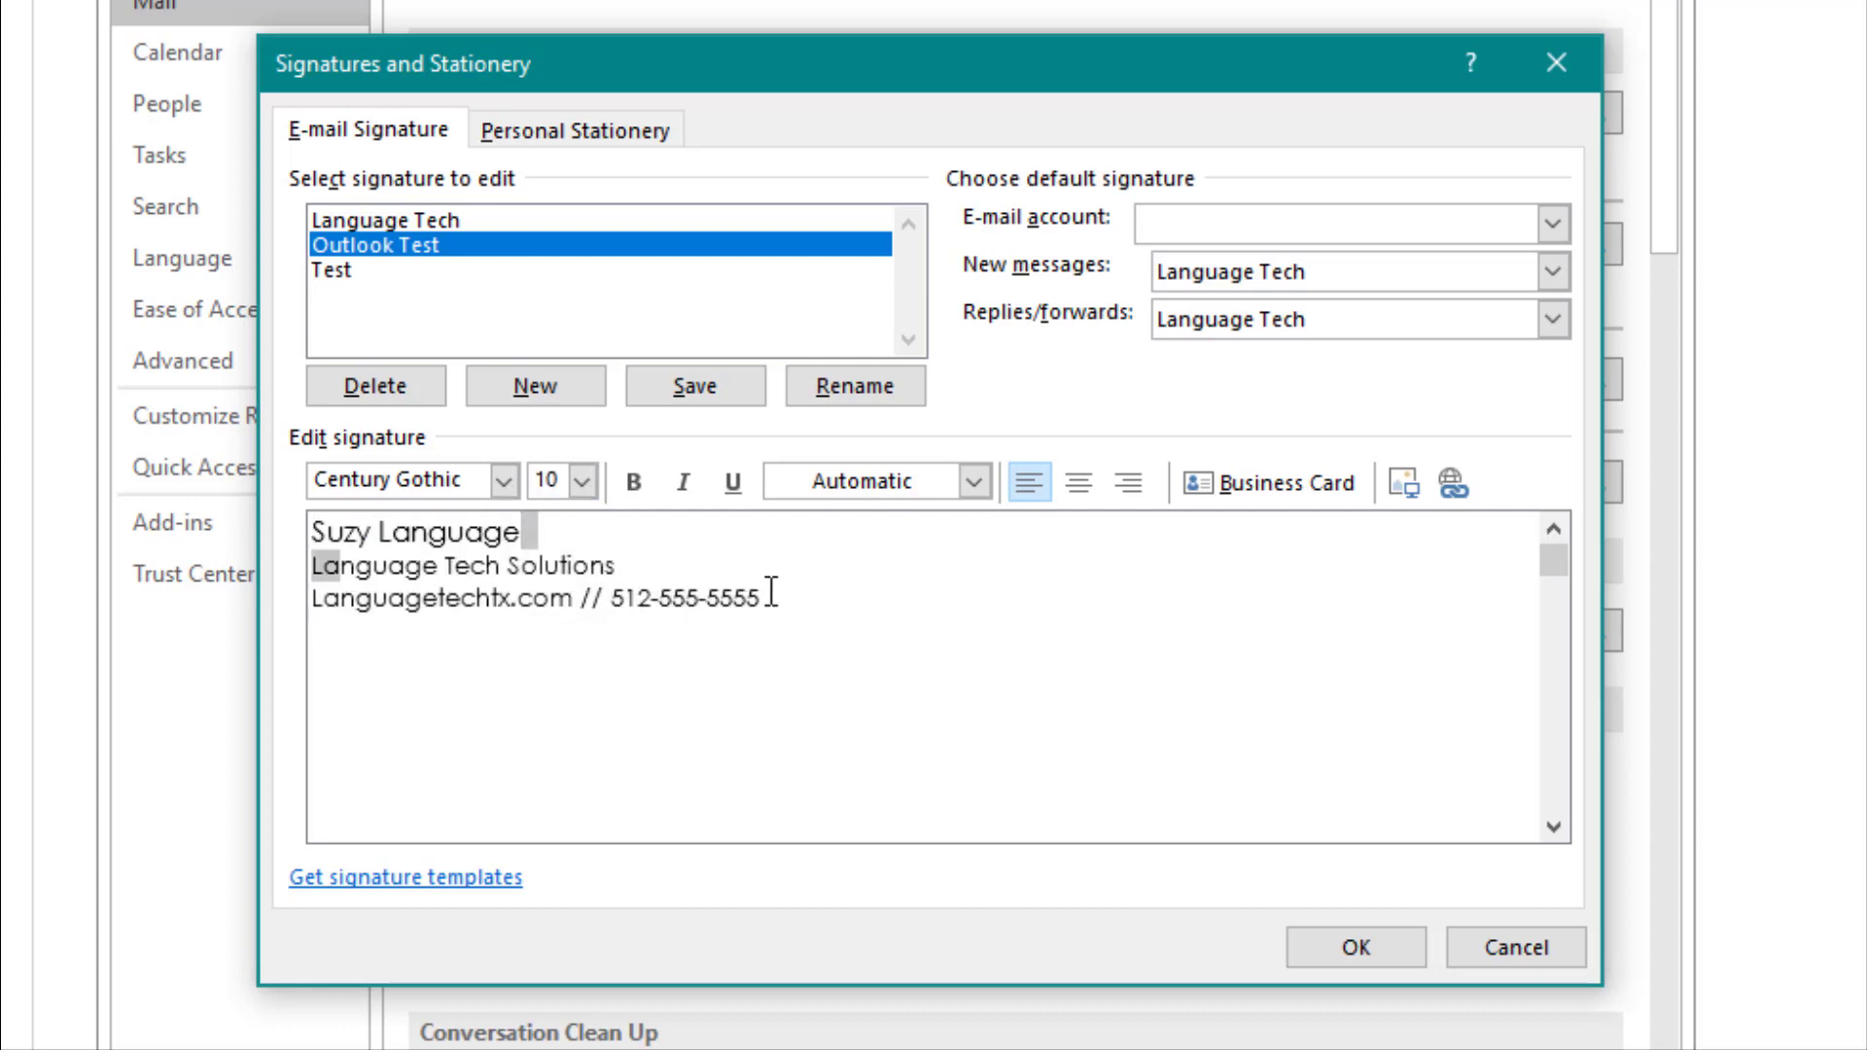
left_click(525, 566)
key("ctrl+a")
left_click(582, 481)
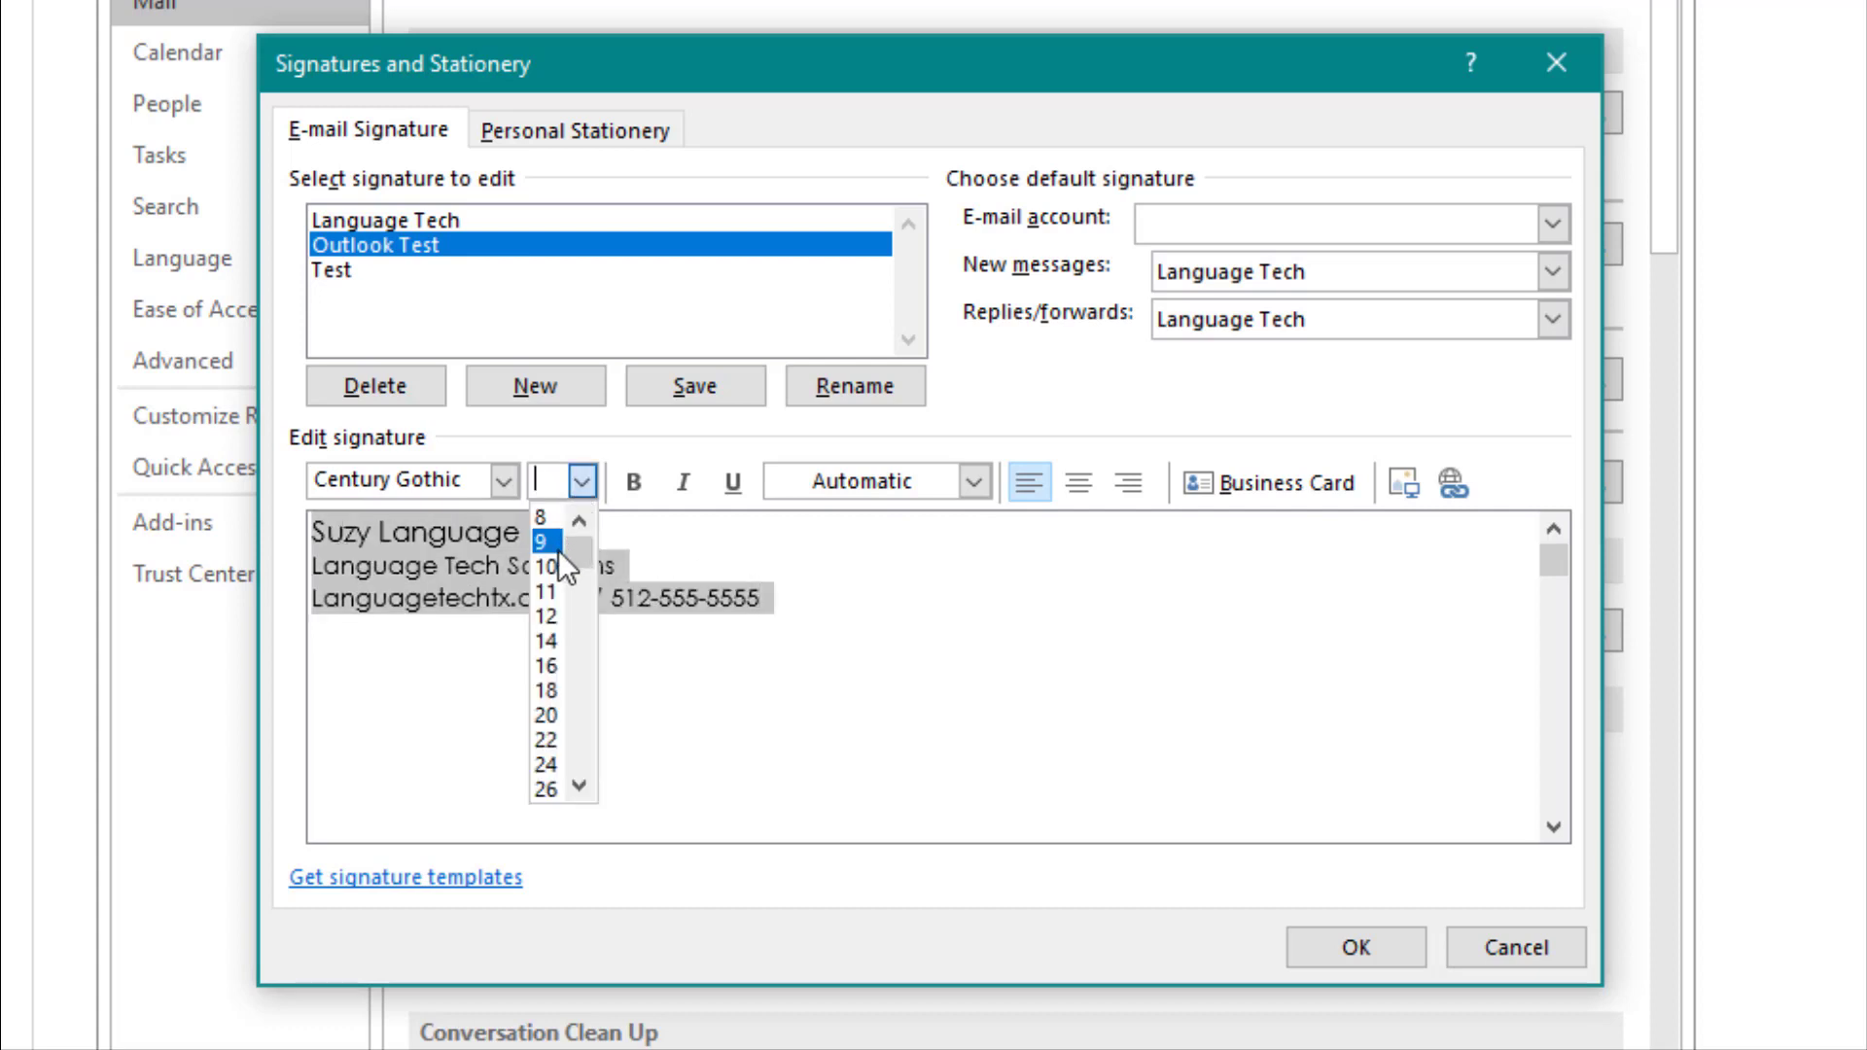
left_click(562, 564)
left_click(901, 559)
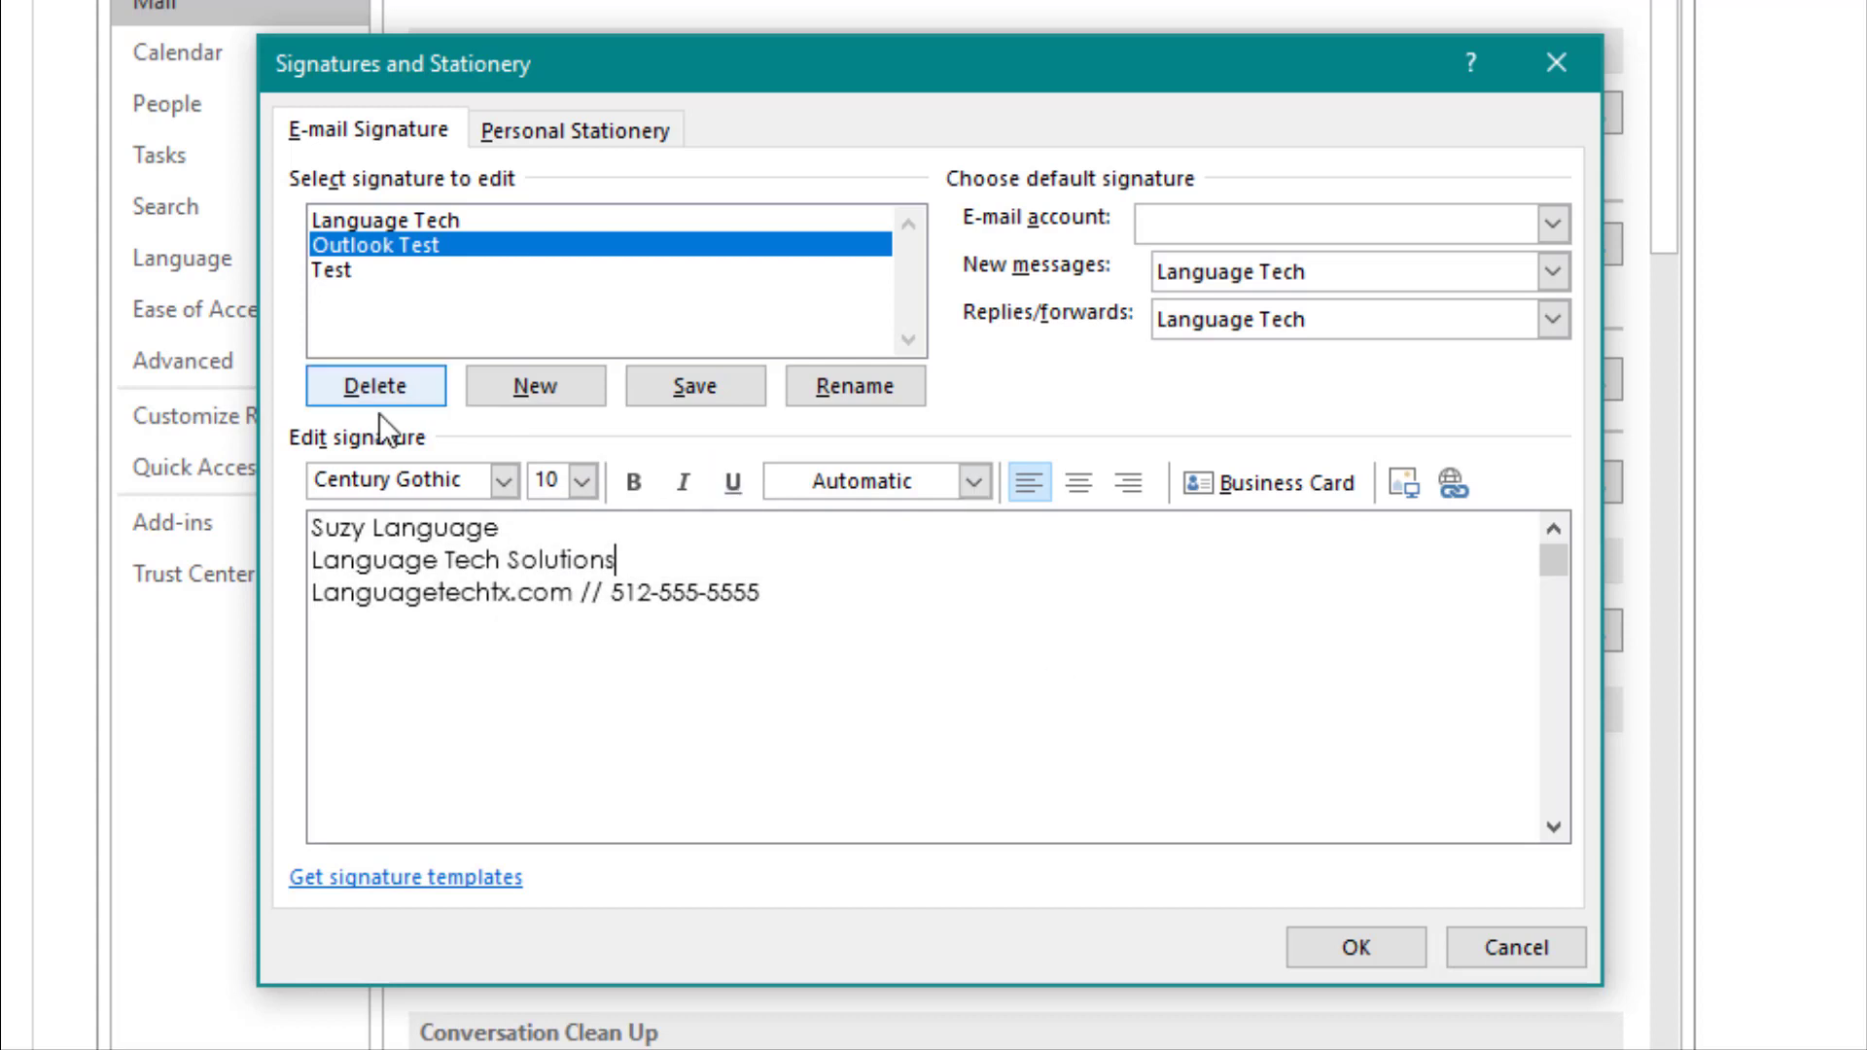
Make the name and Language Tech Solutions lines bold, then select the name
left_click_drag(625, 563, 259, 520)
left_click(633, 482)
left_click(763, 564)
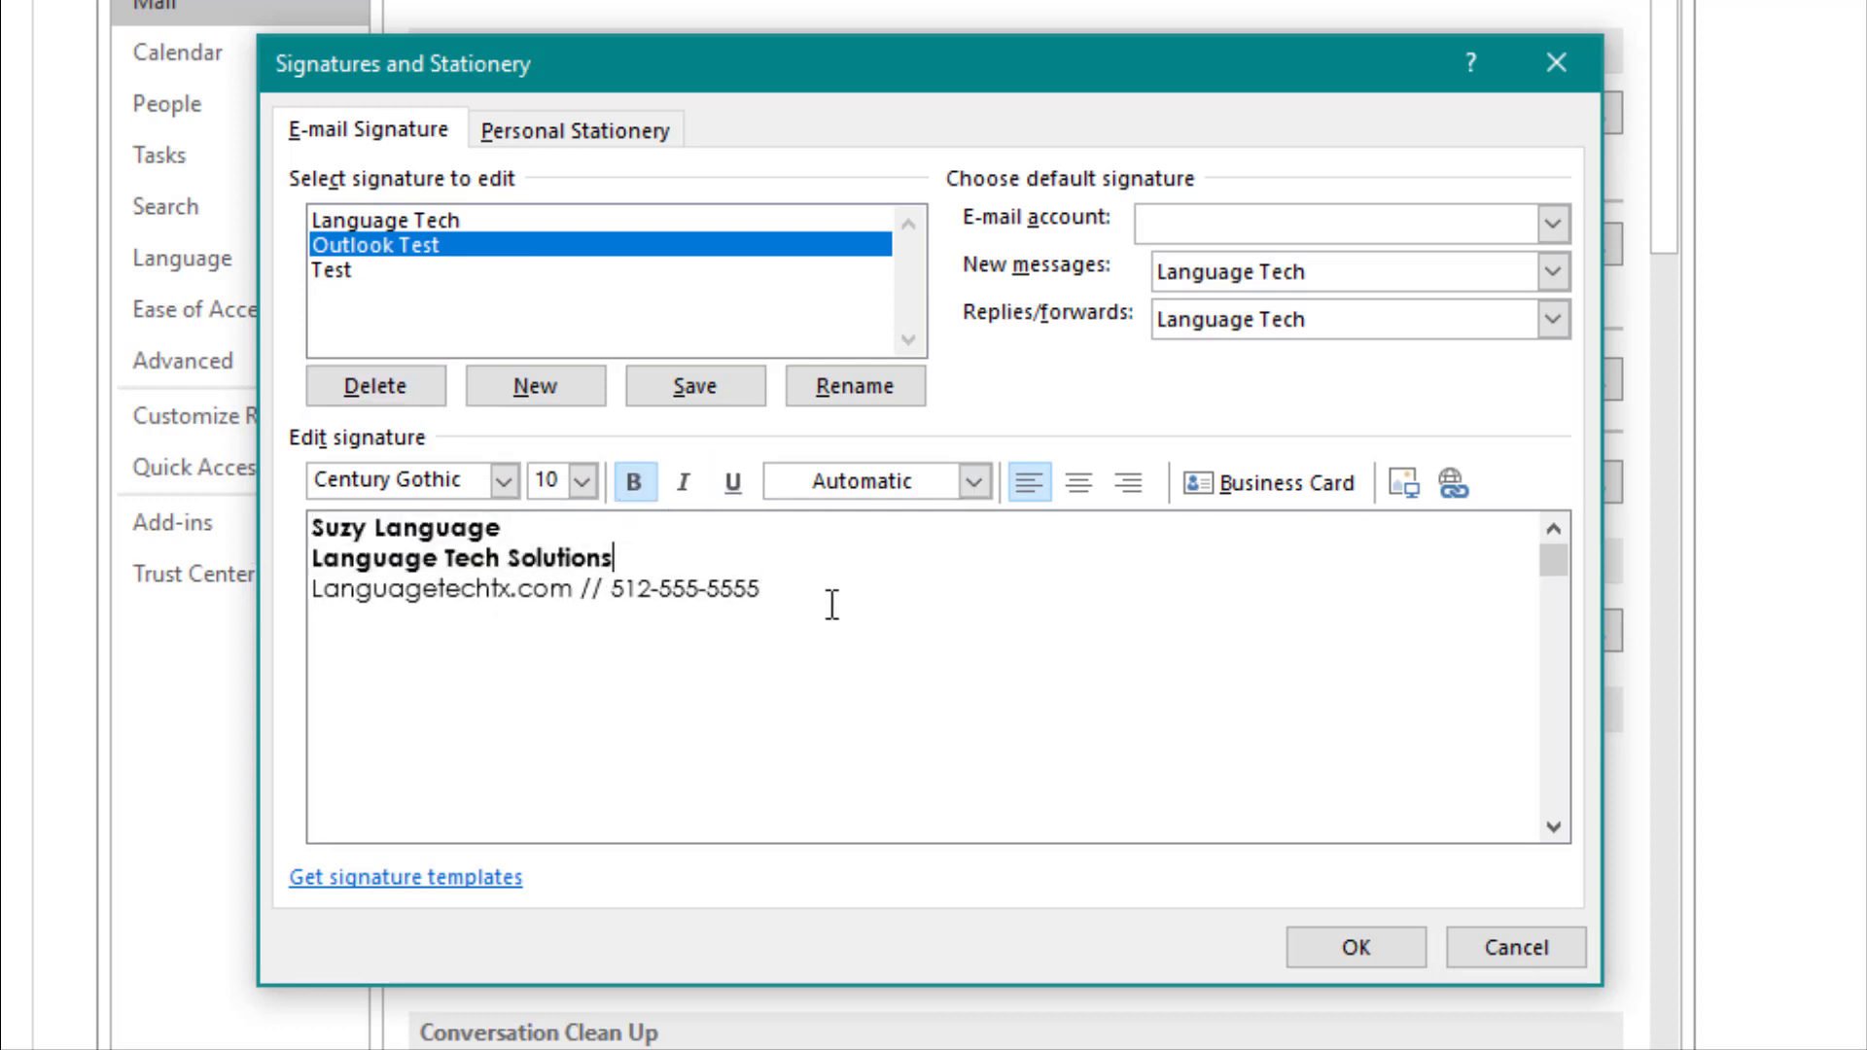
triple_click(515, 530)
left_click(508, 528)
left_click_drag(509, 528, 313, 530)
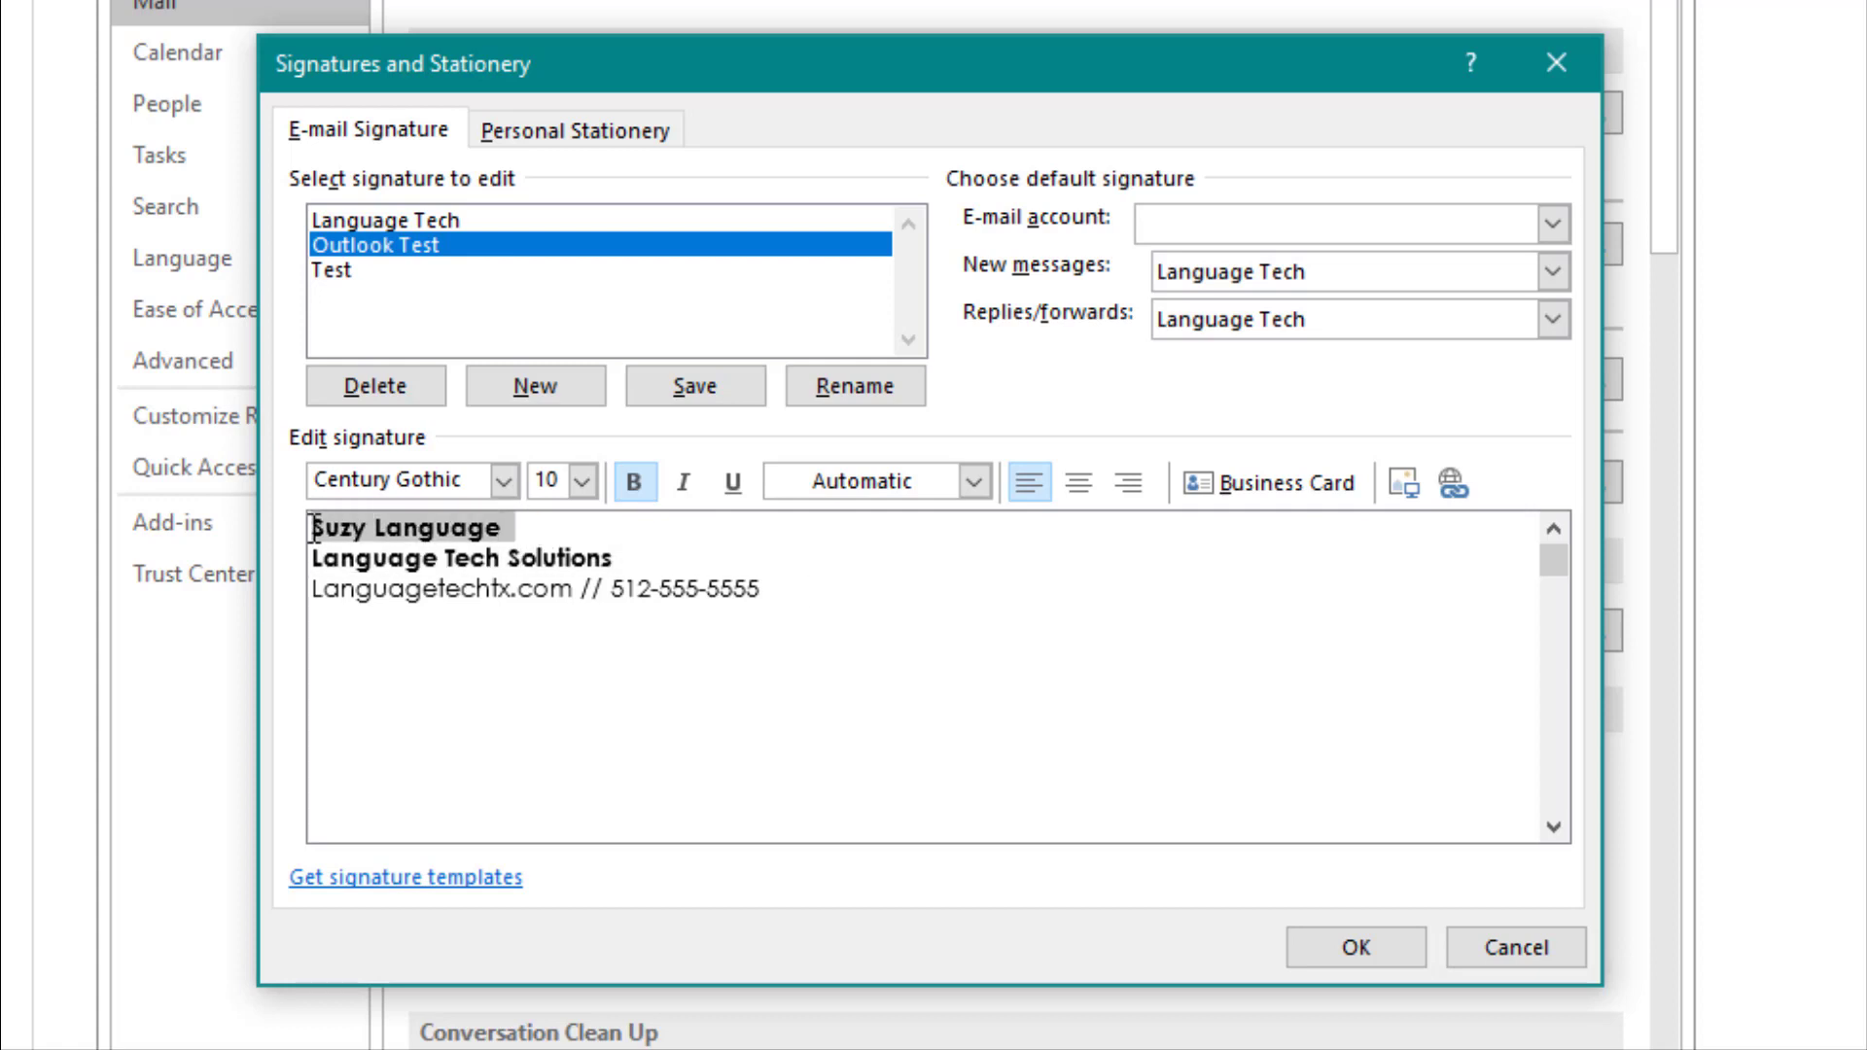
Format the selected name with All caps instead of Small caps in the Font dialog
right_click(329, 539)
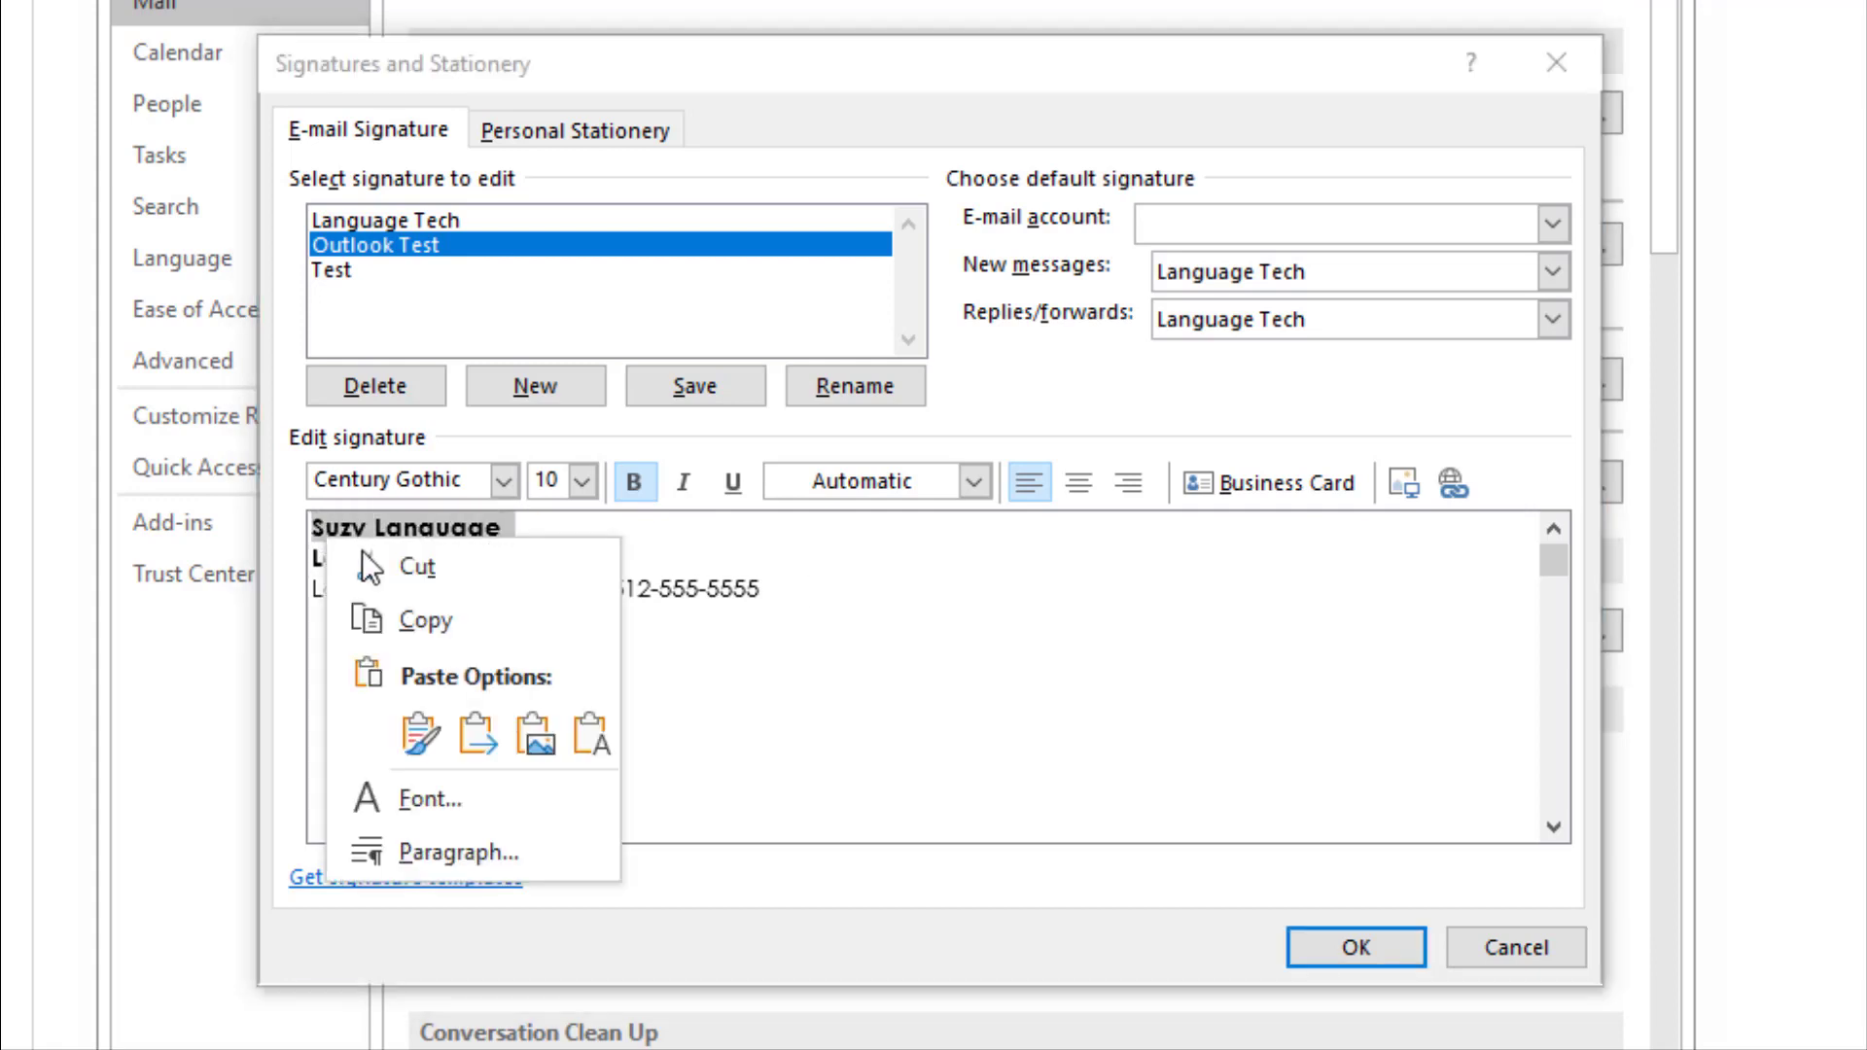
left_click(455, 800)
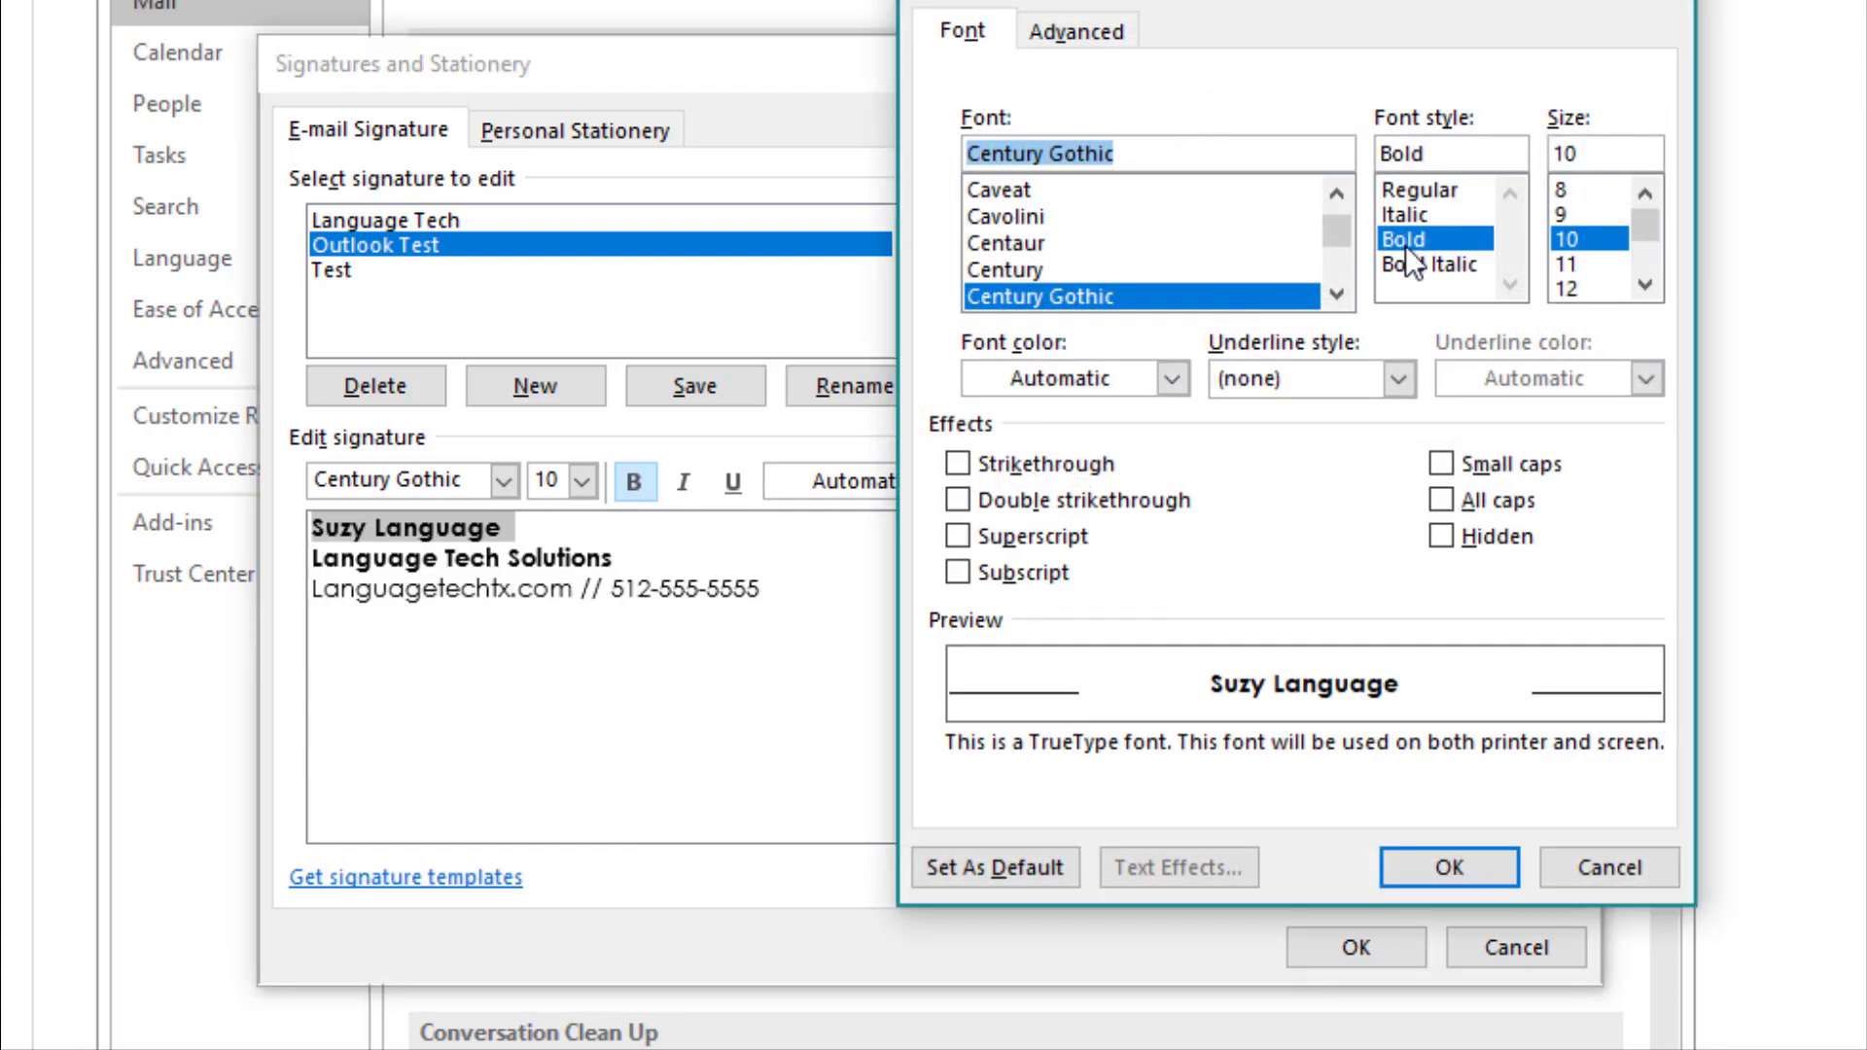
left_click(1439, 463)
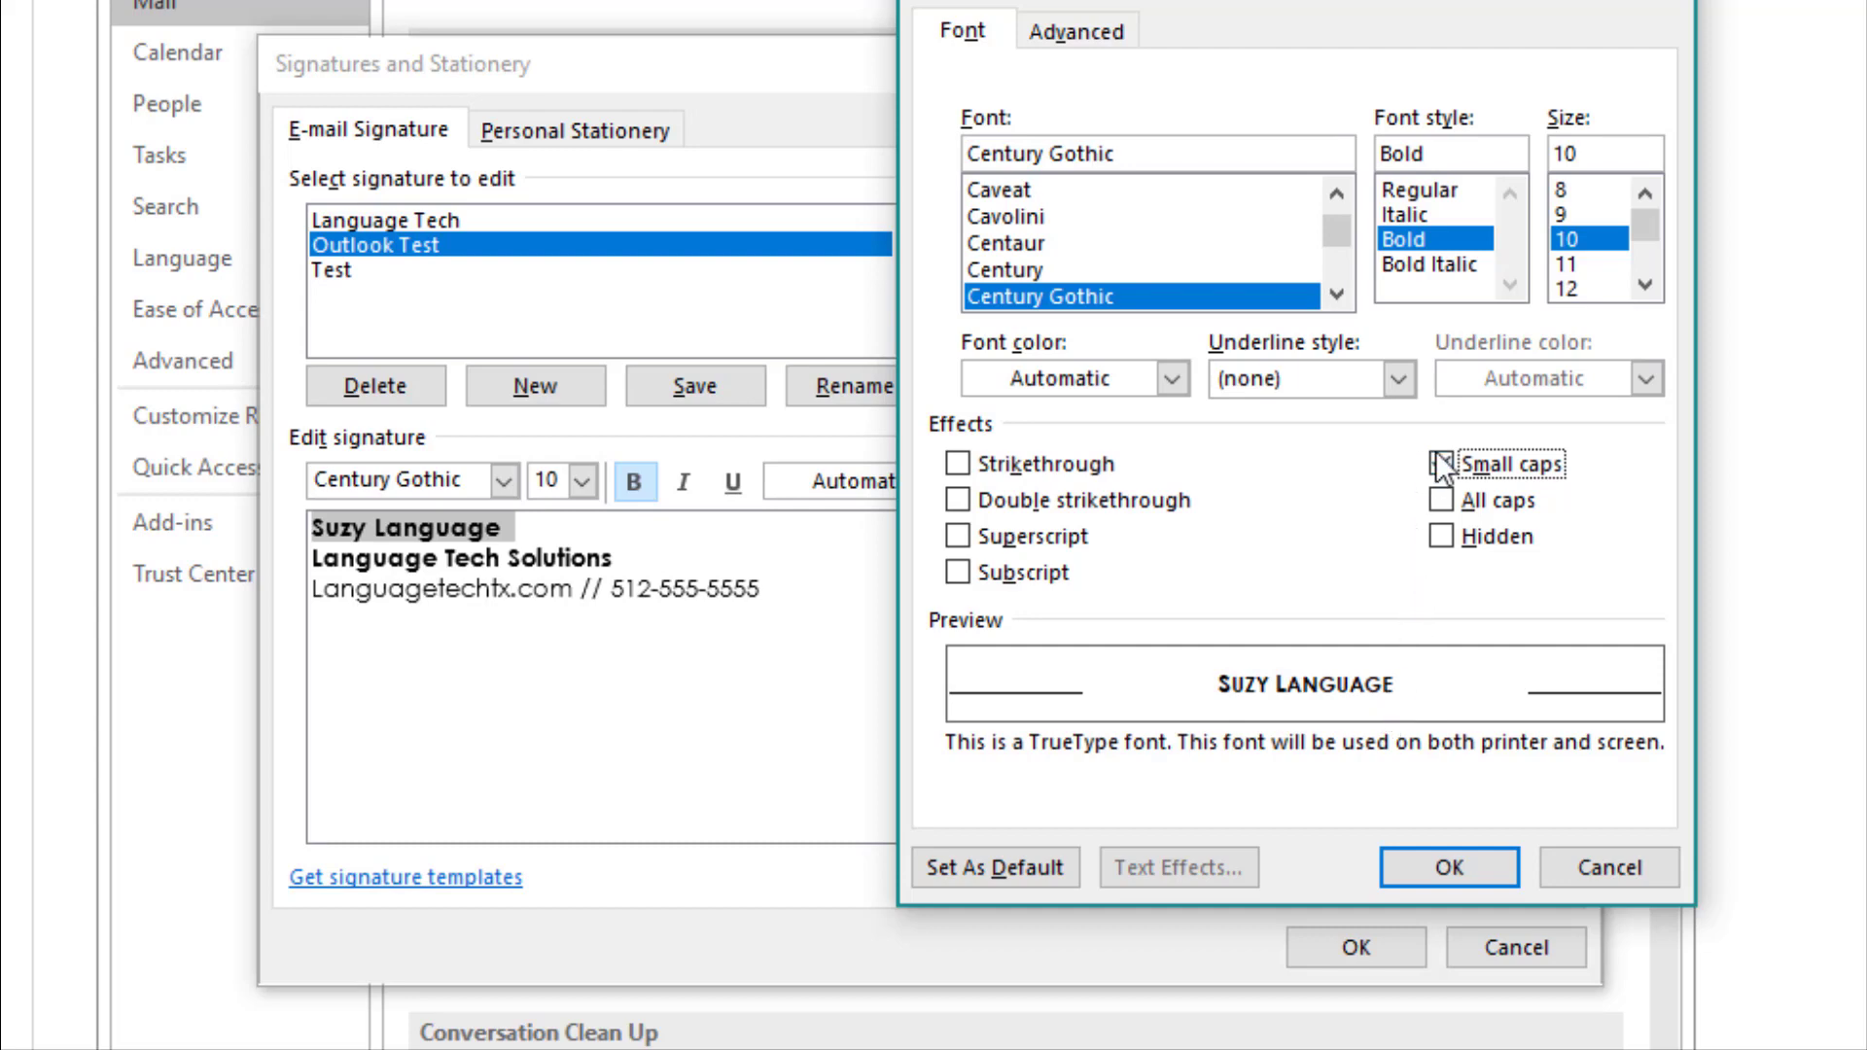
left_click(1443, 463)
left_click(1439, 502)
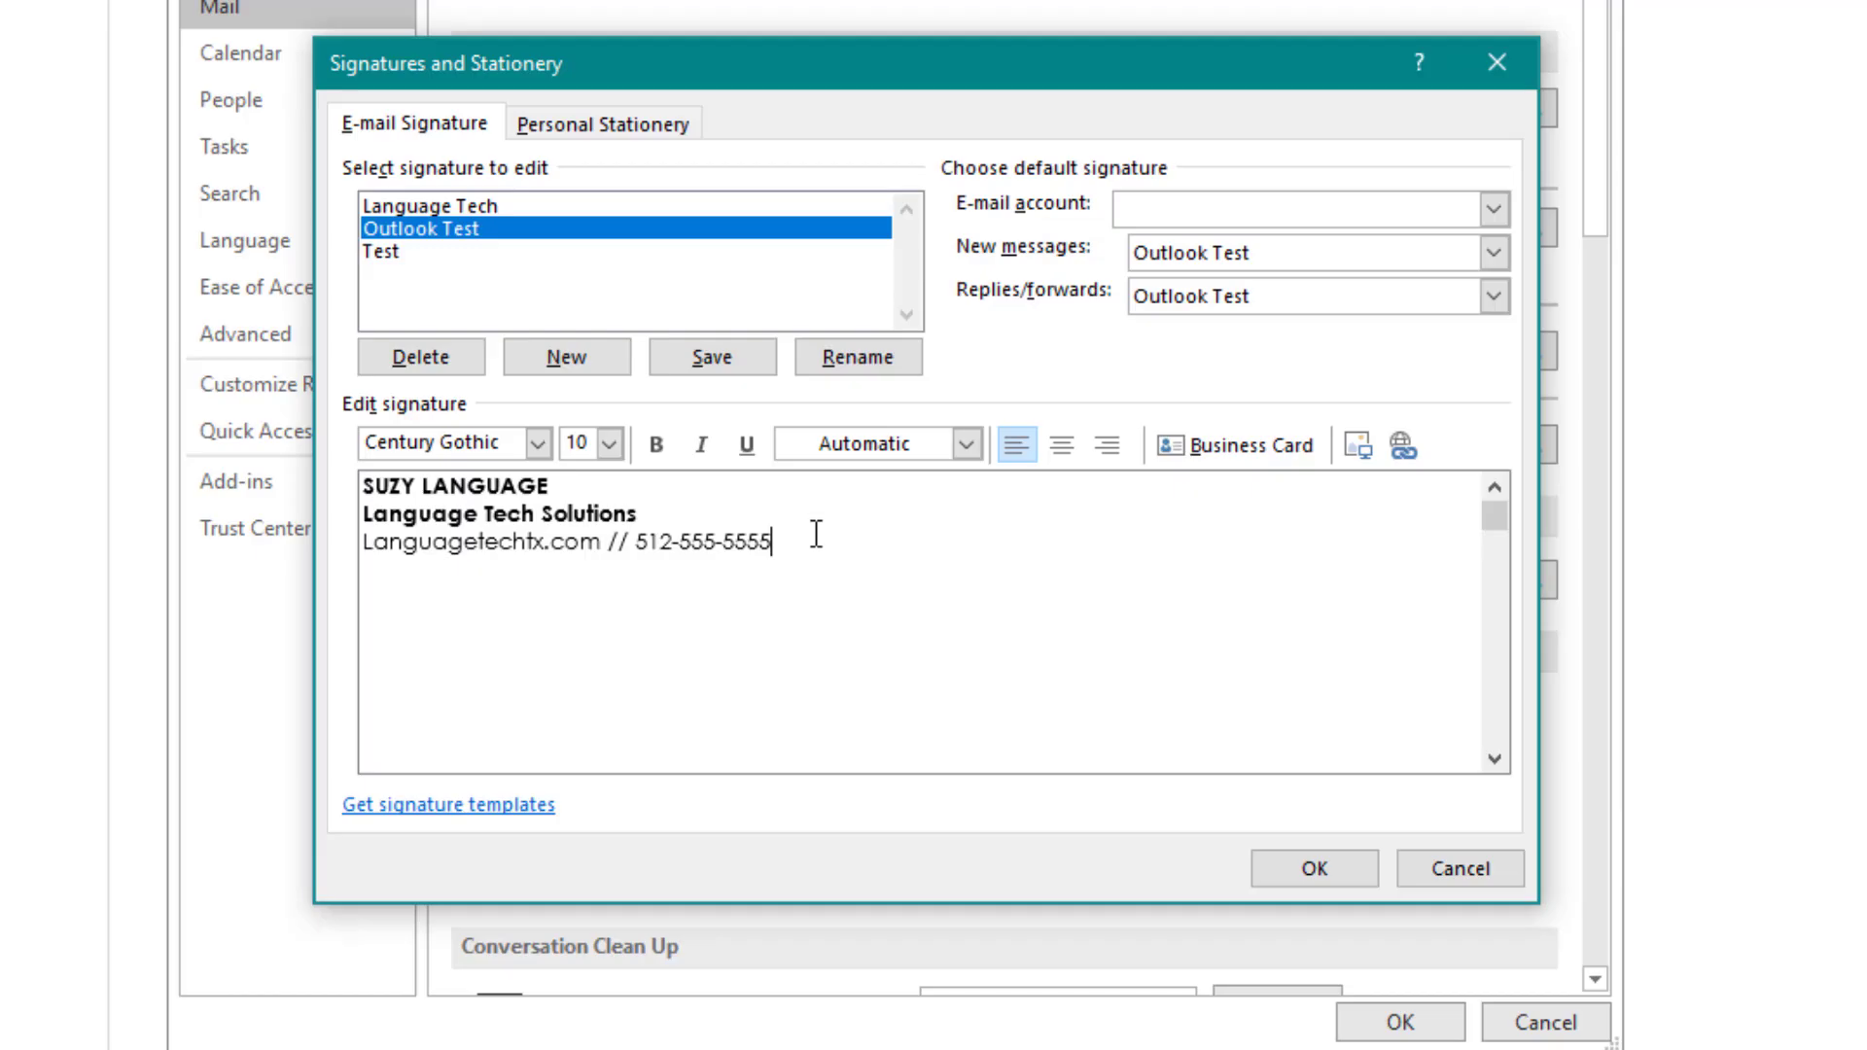
Colour all signature text a custom dark teal using RGB hex 00527
mouse_move(812, 534)
left_mouse_down()
mouse_move(362, 541)
mouse_move(362, 491)
left_mouse_up()
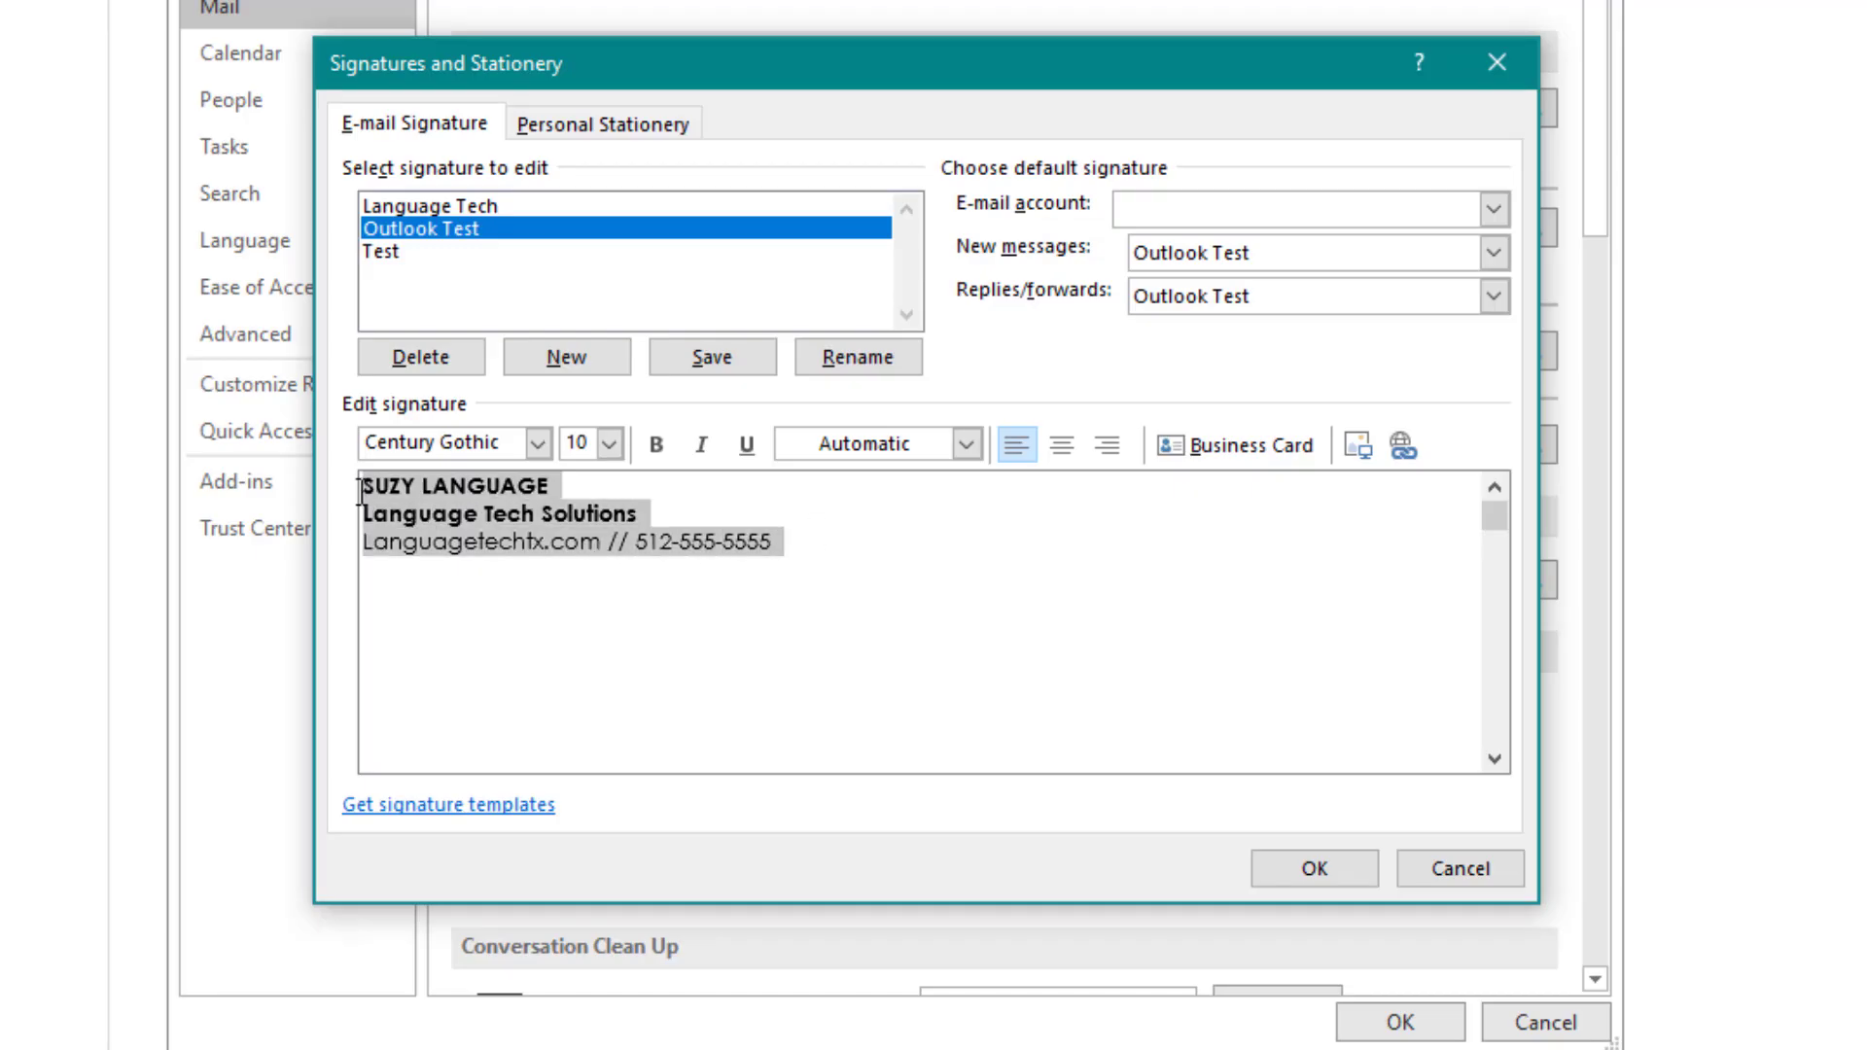
left_click(966, 445)
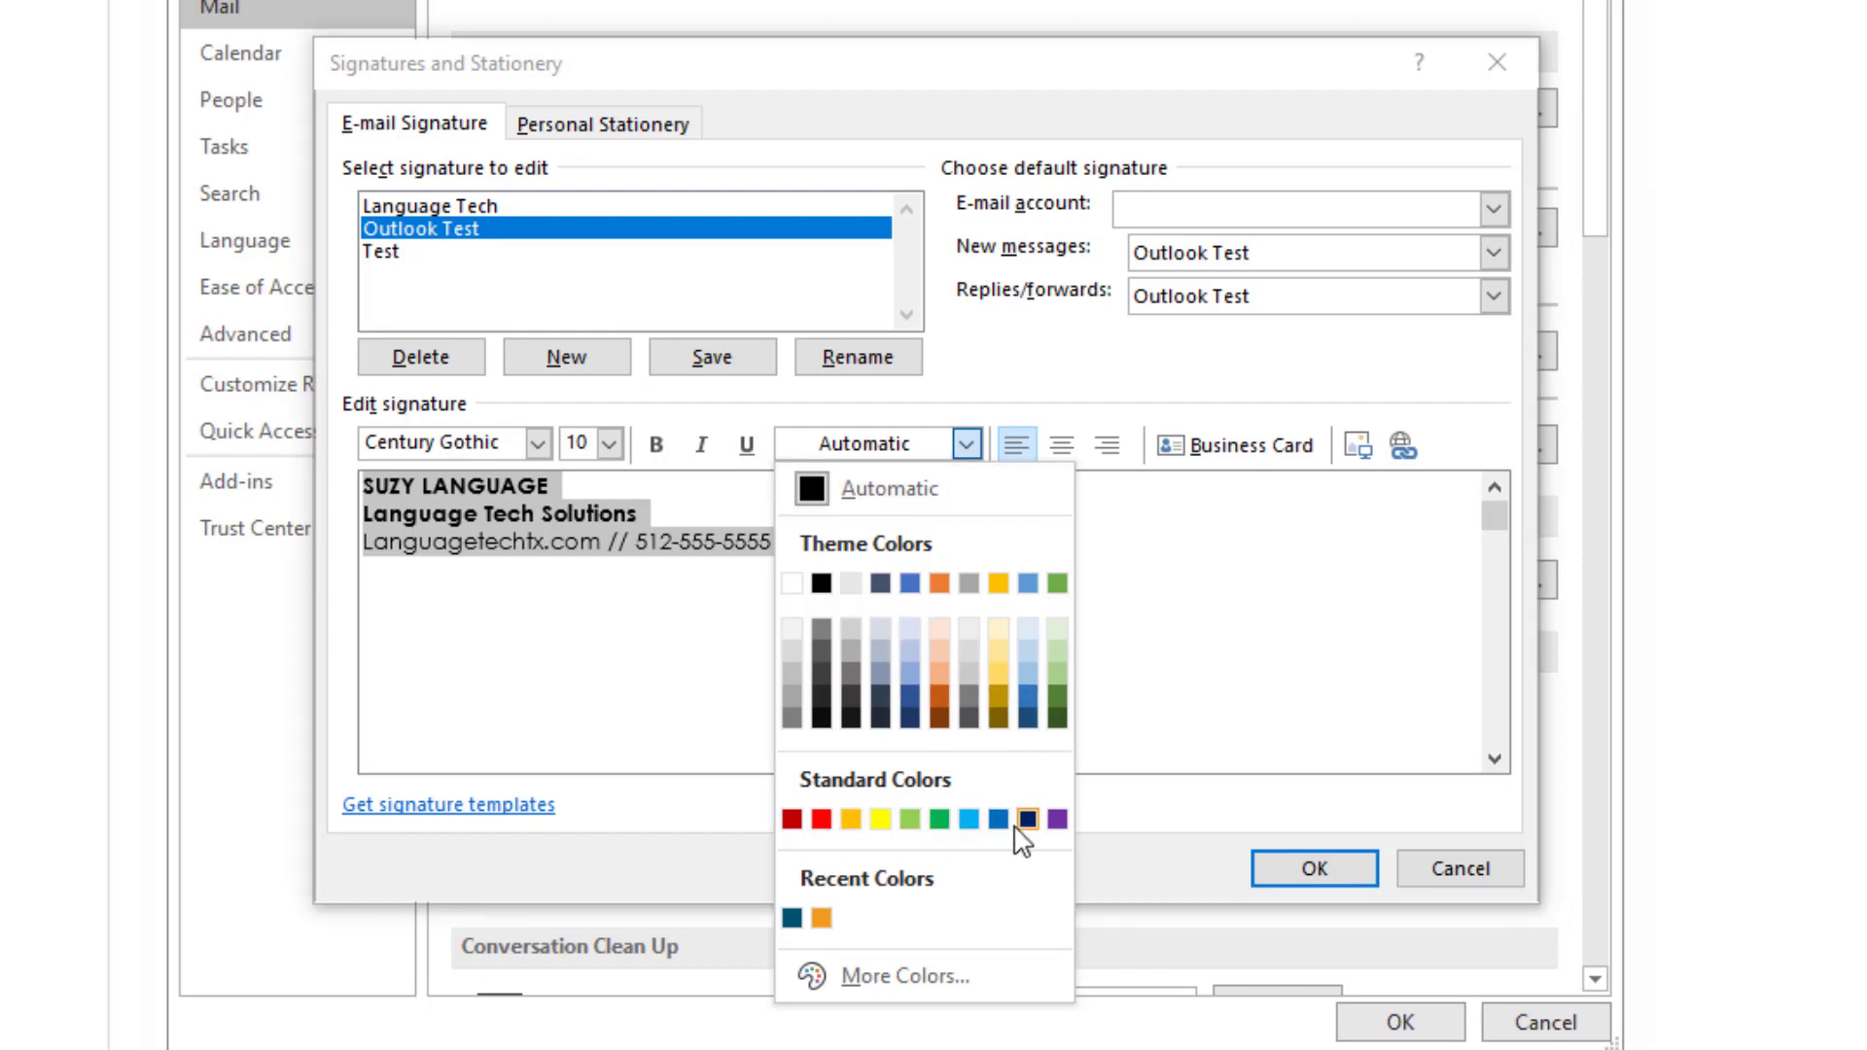
left_click(895, 974)
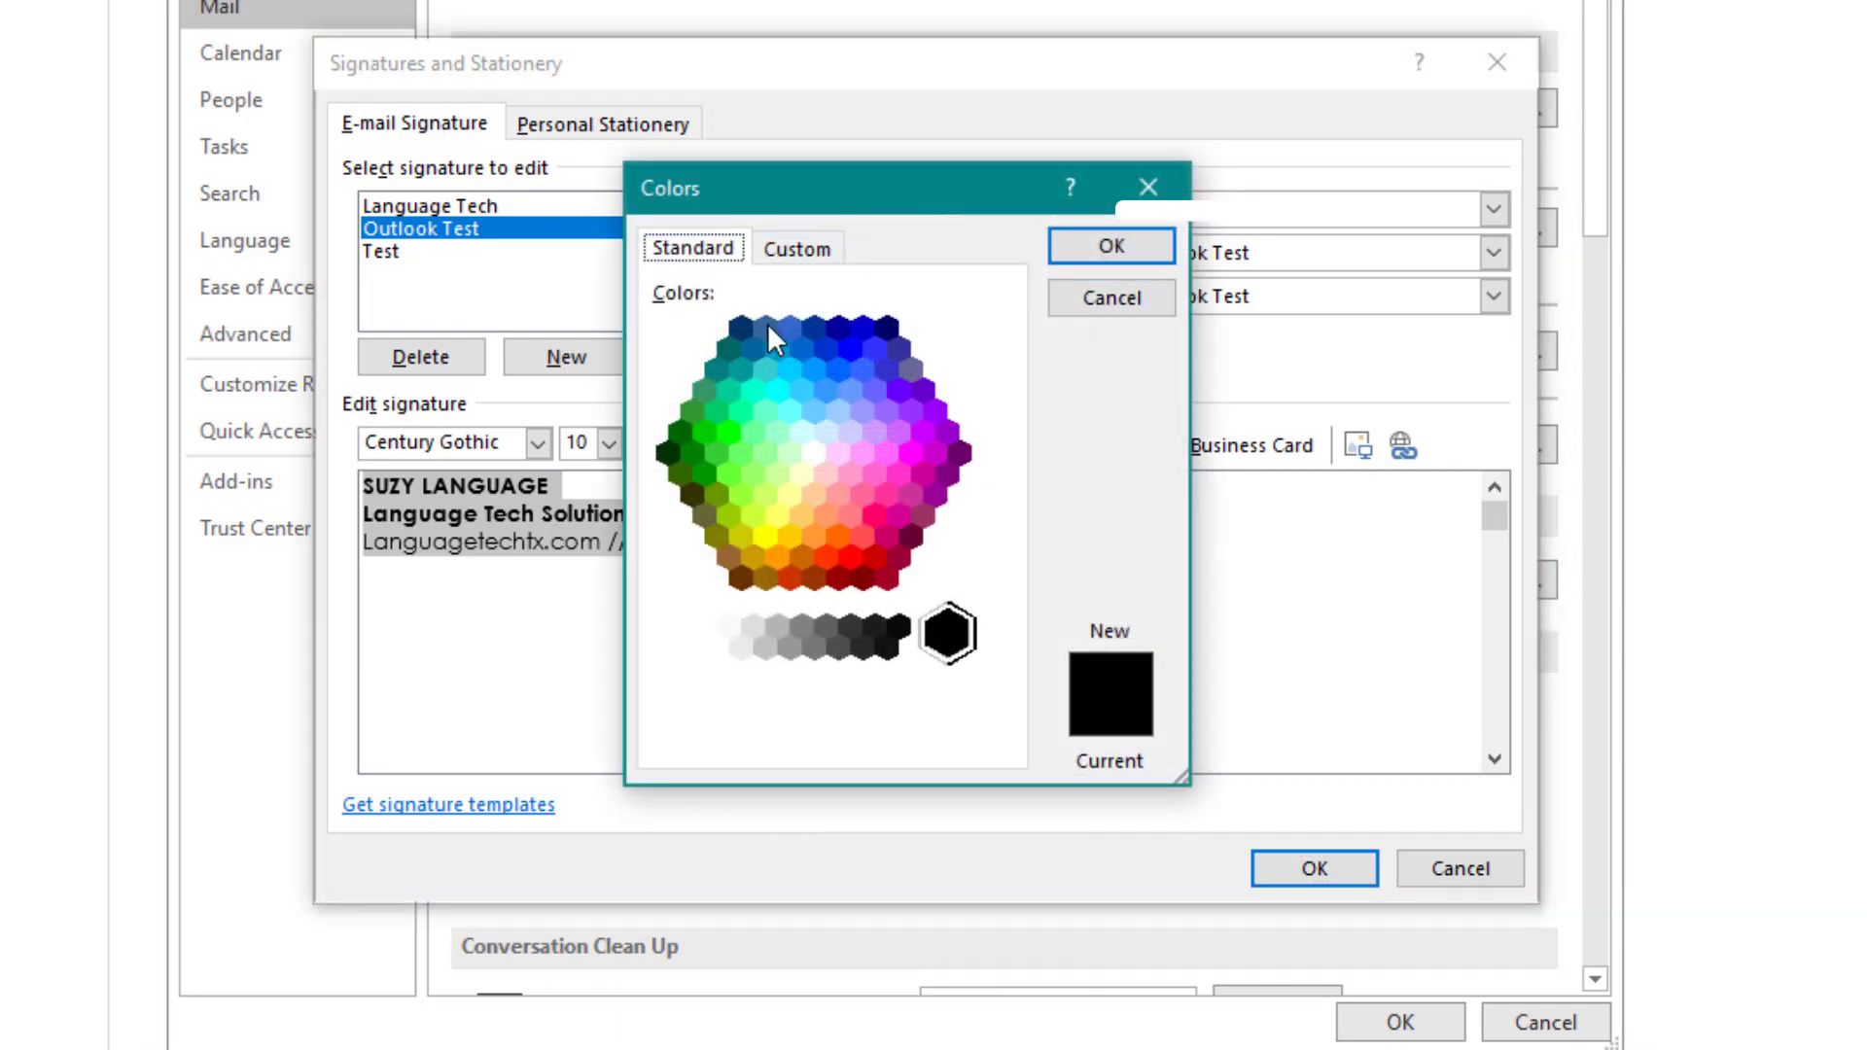
left_click(802, 248)
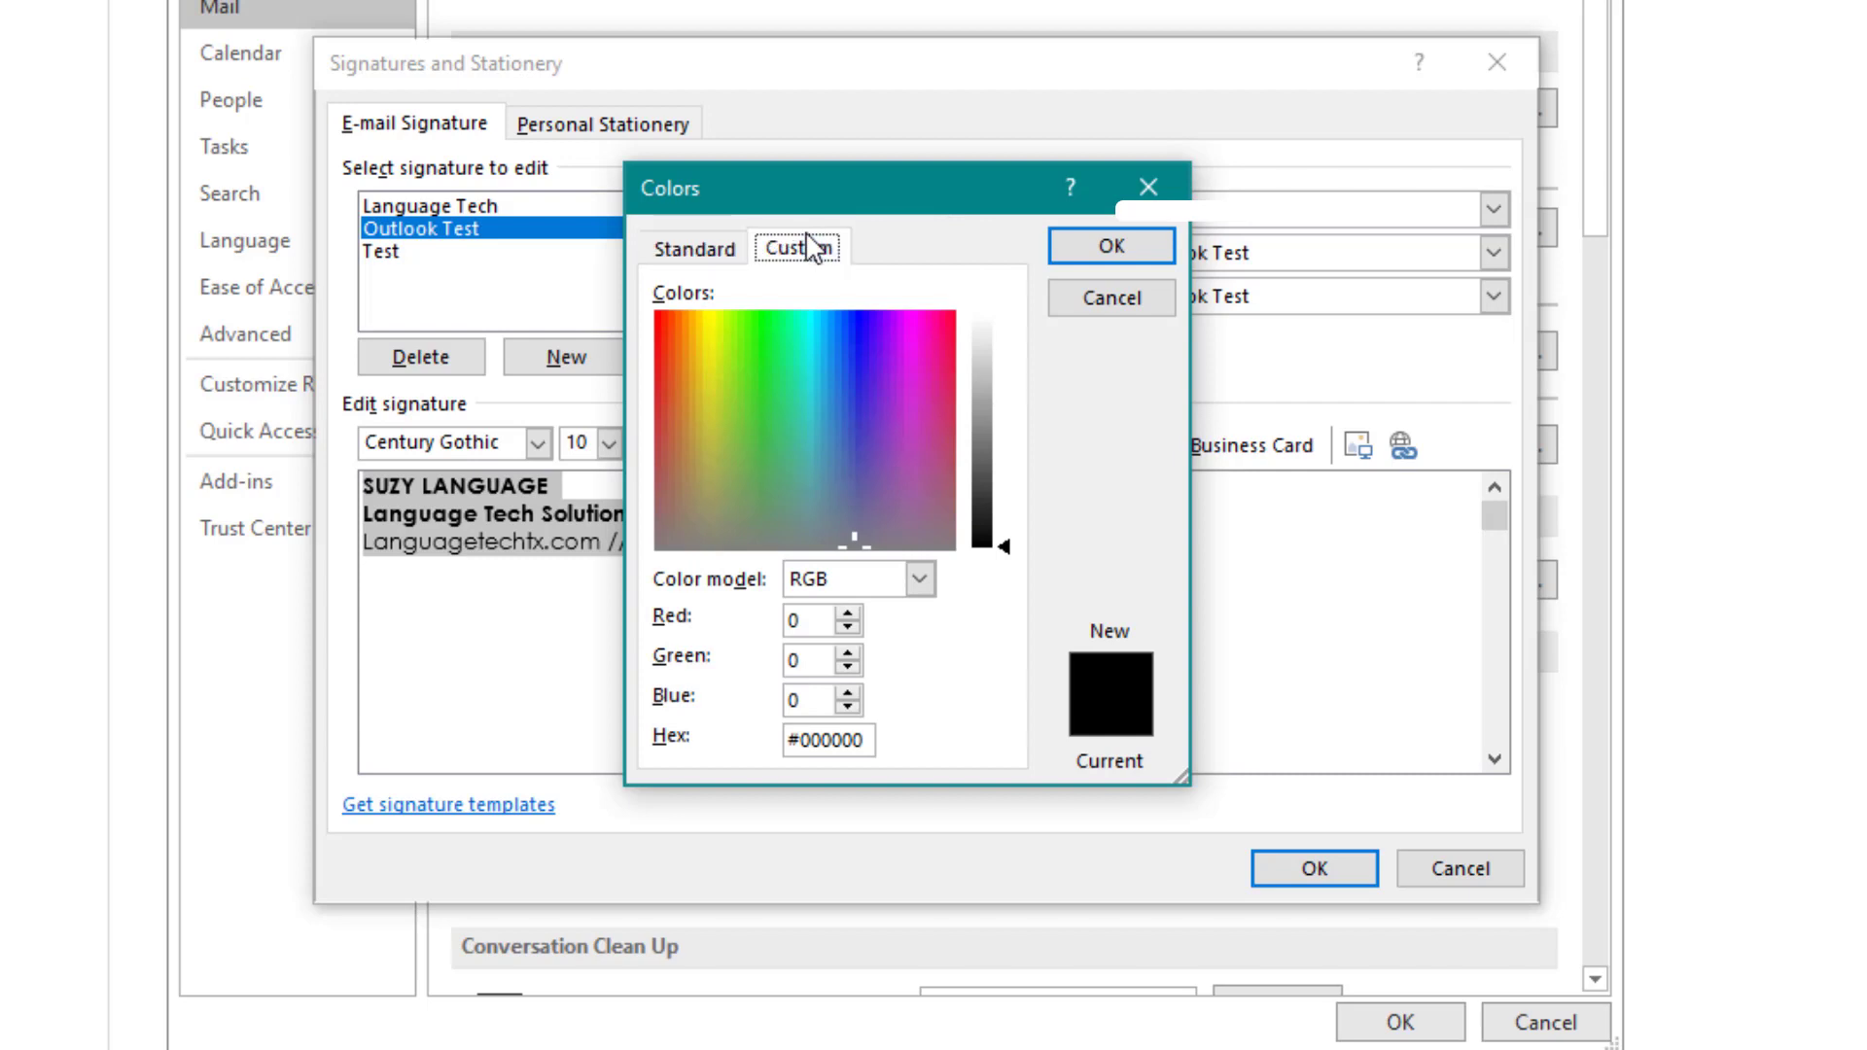
left_click(846, 584)
left_click(841, 632)
left_click(832, 580)
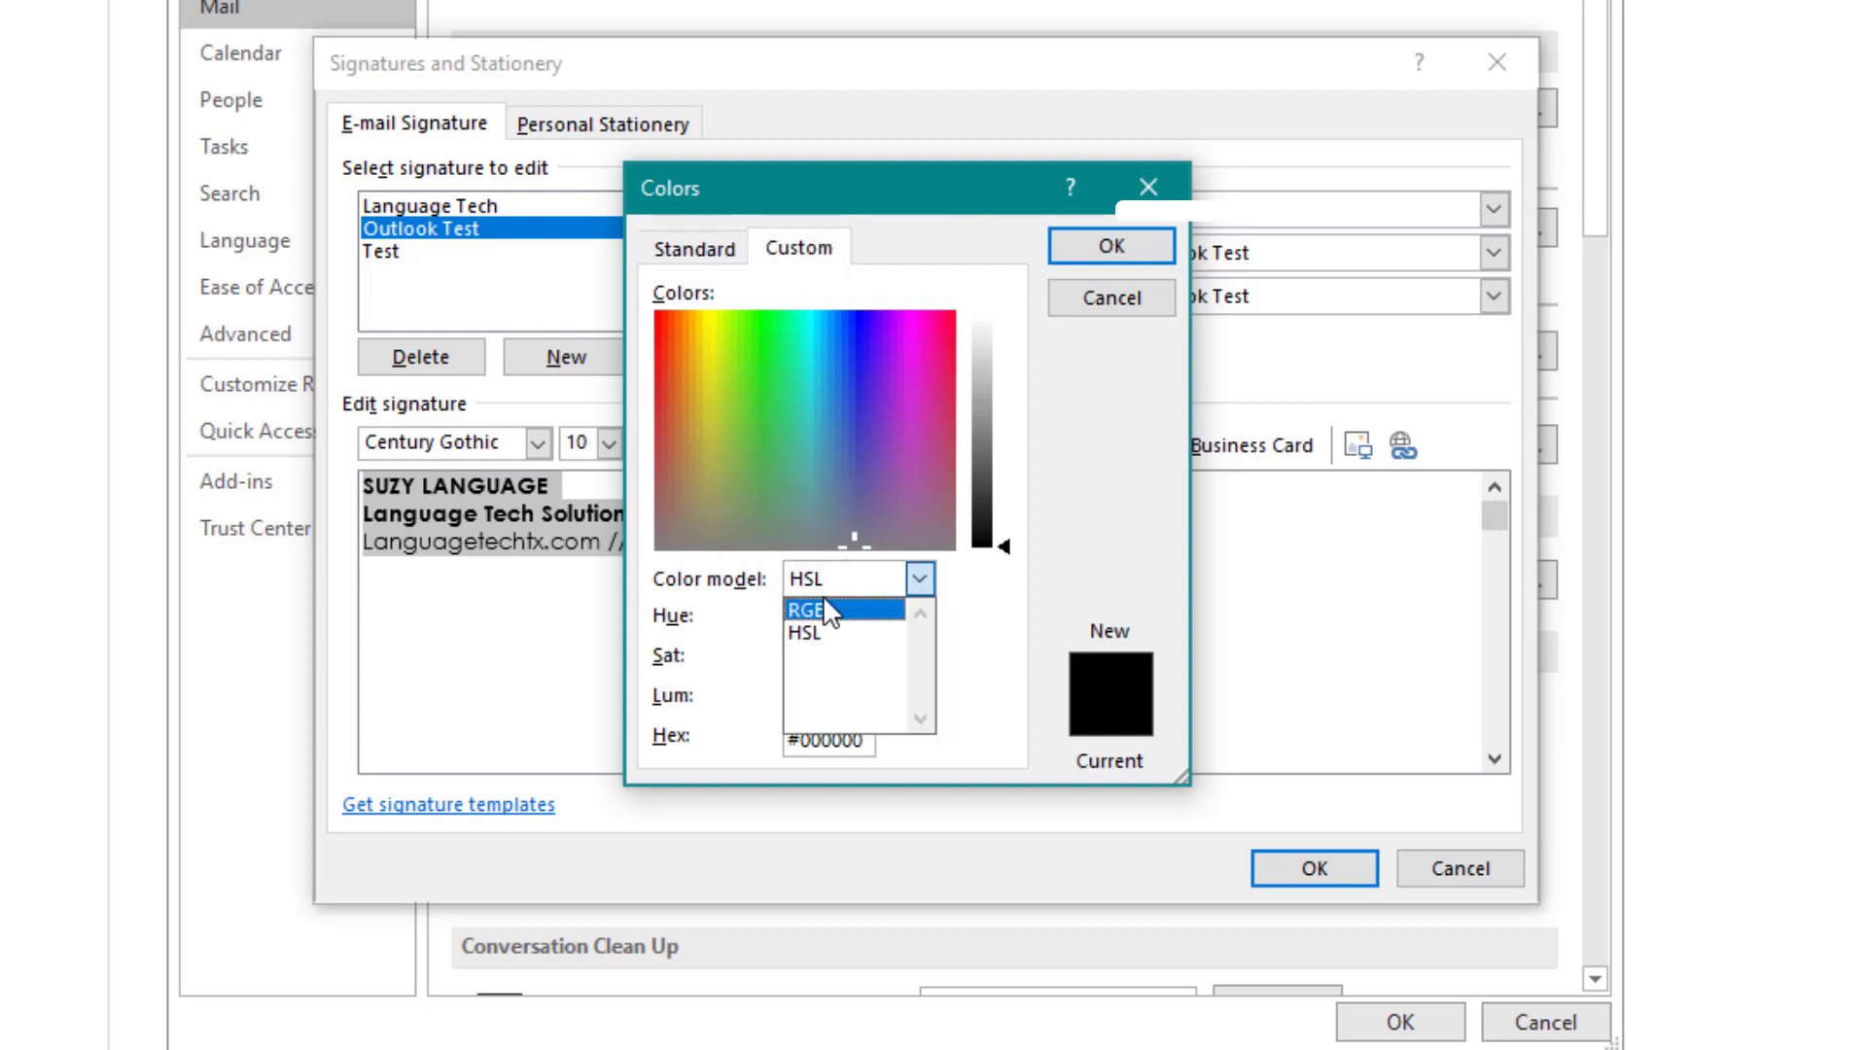
left_click(826, 607)
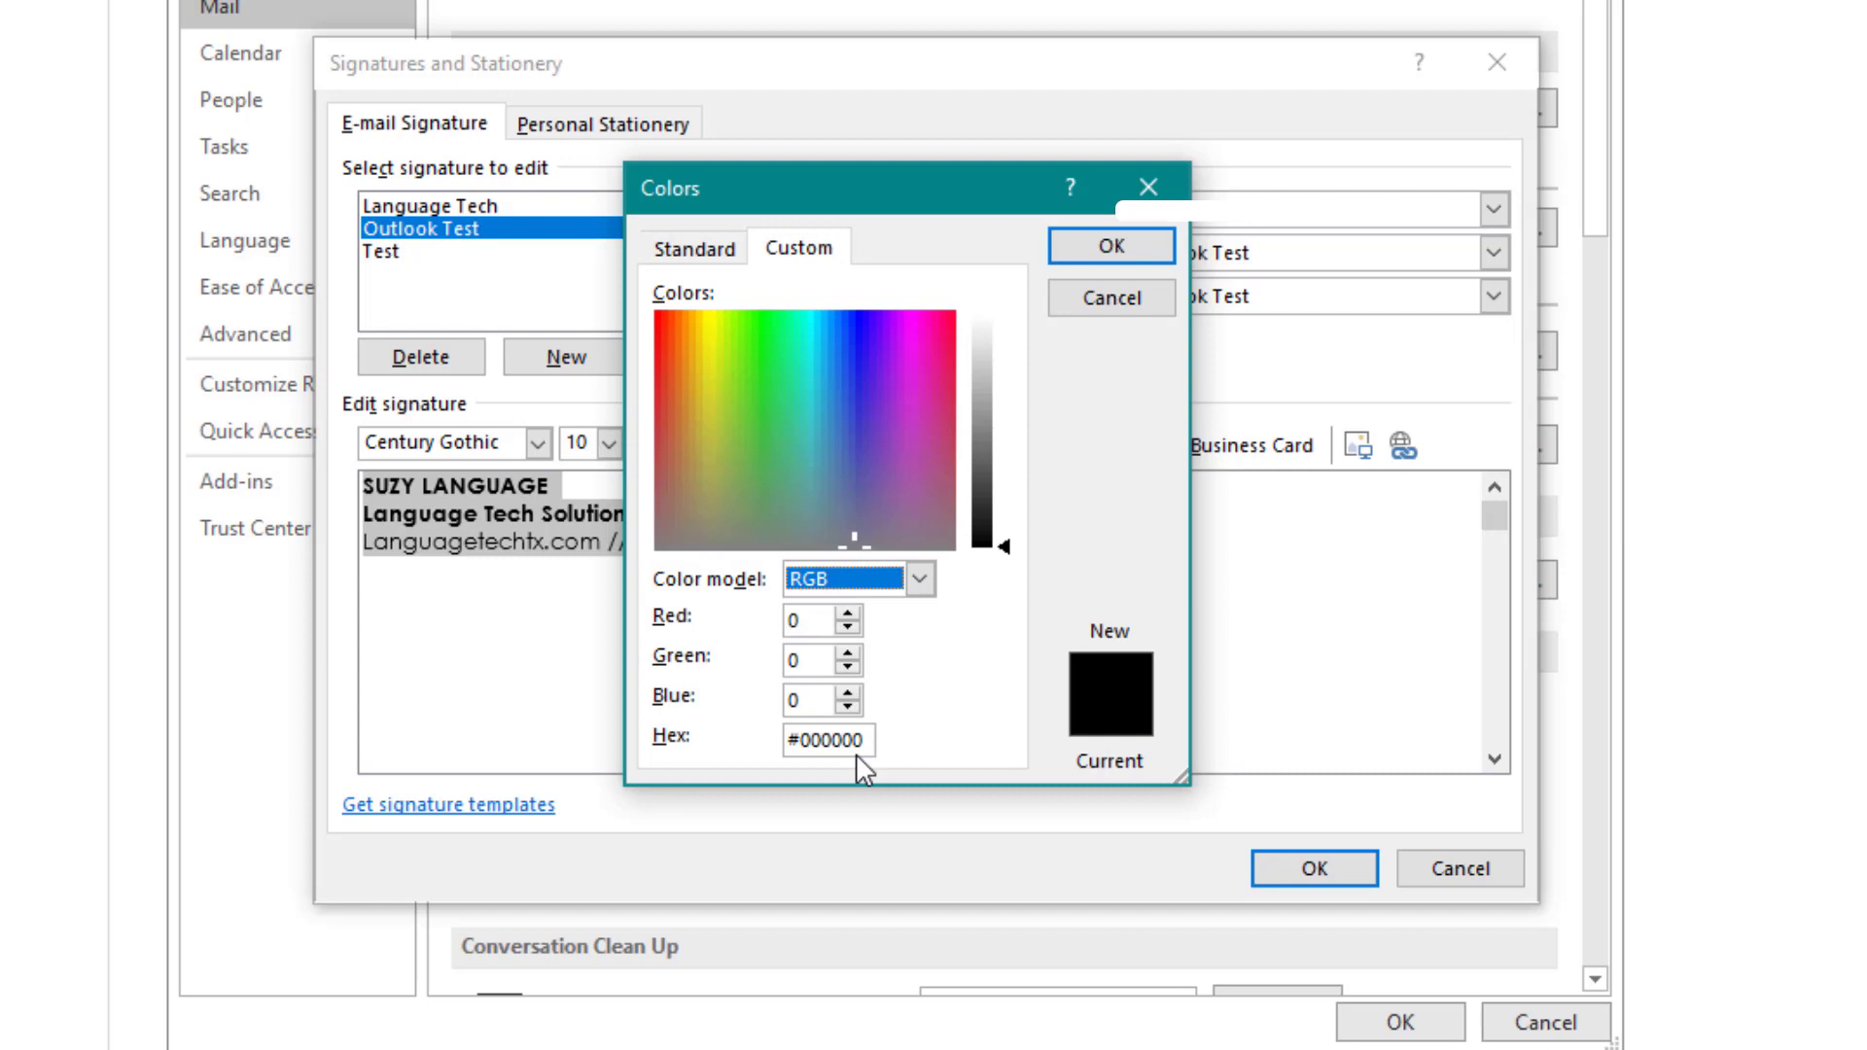
left_click_drag(868, 741, 795, 747)
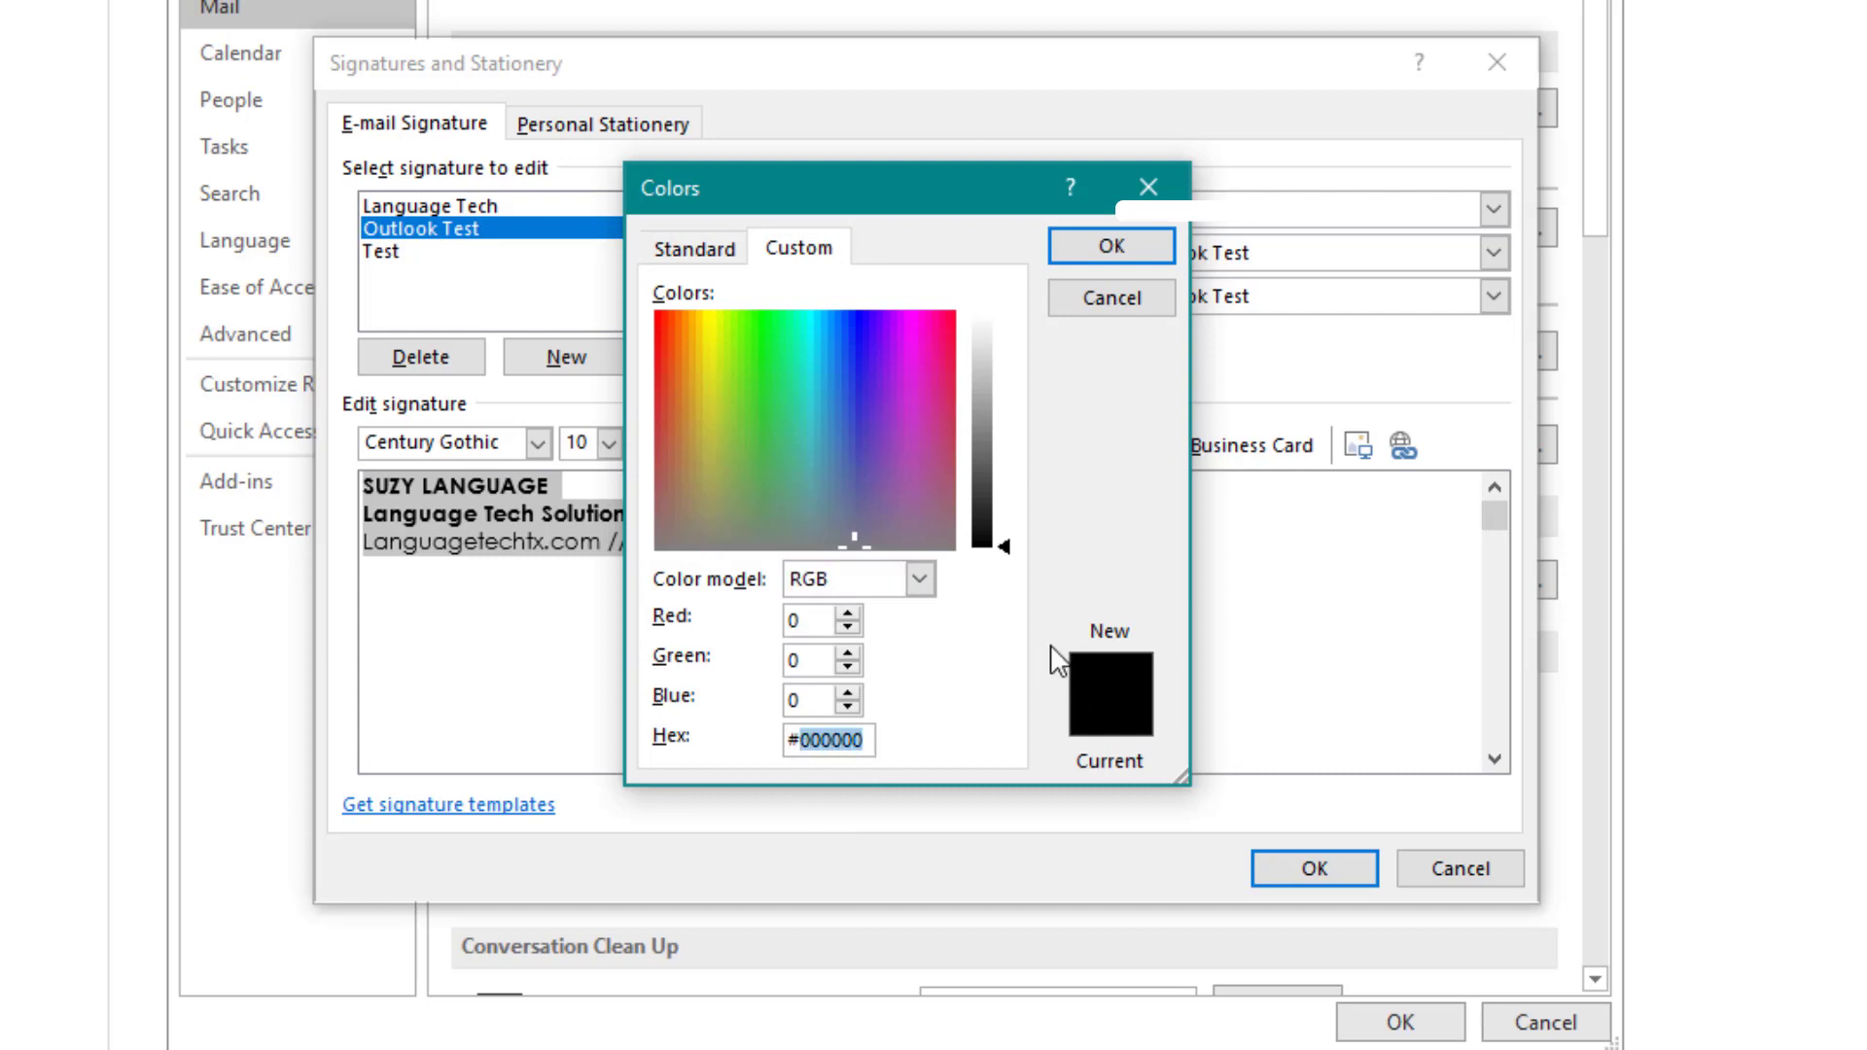
type("00527")
key("Return")
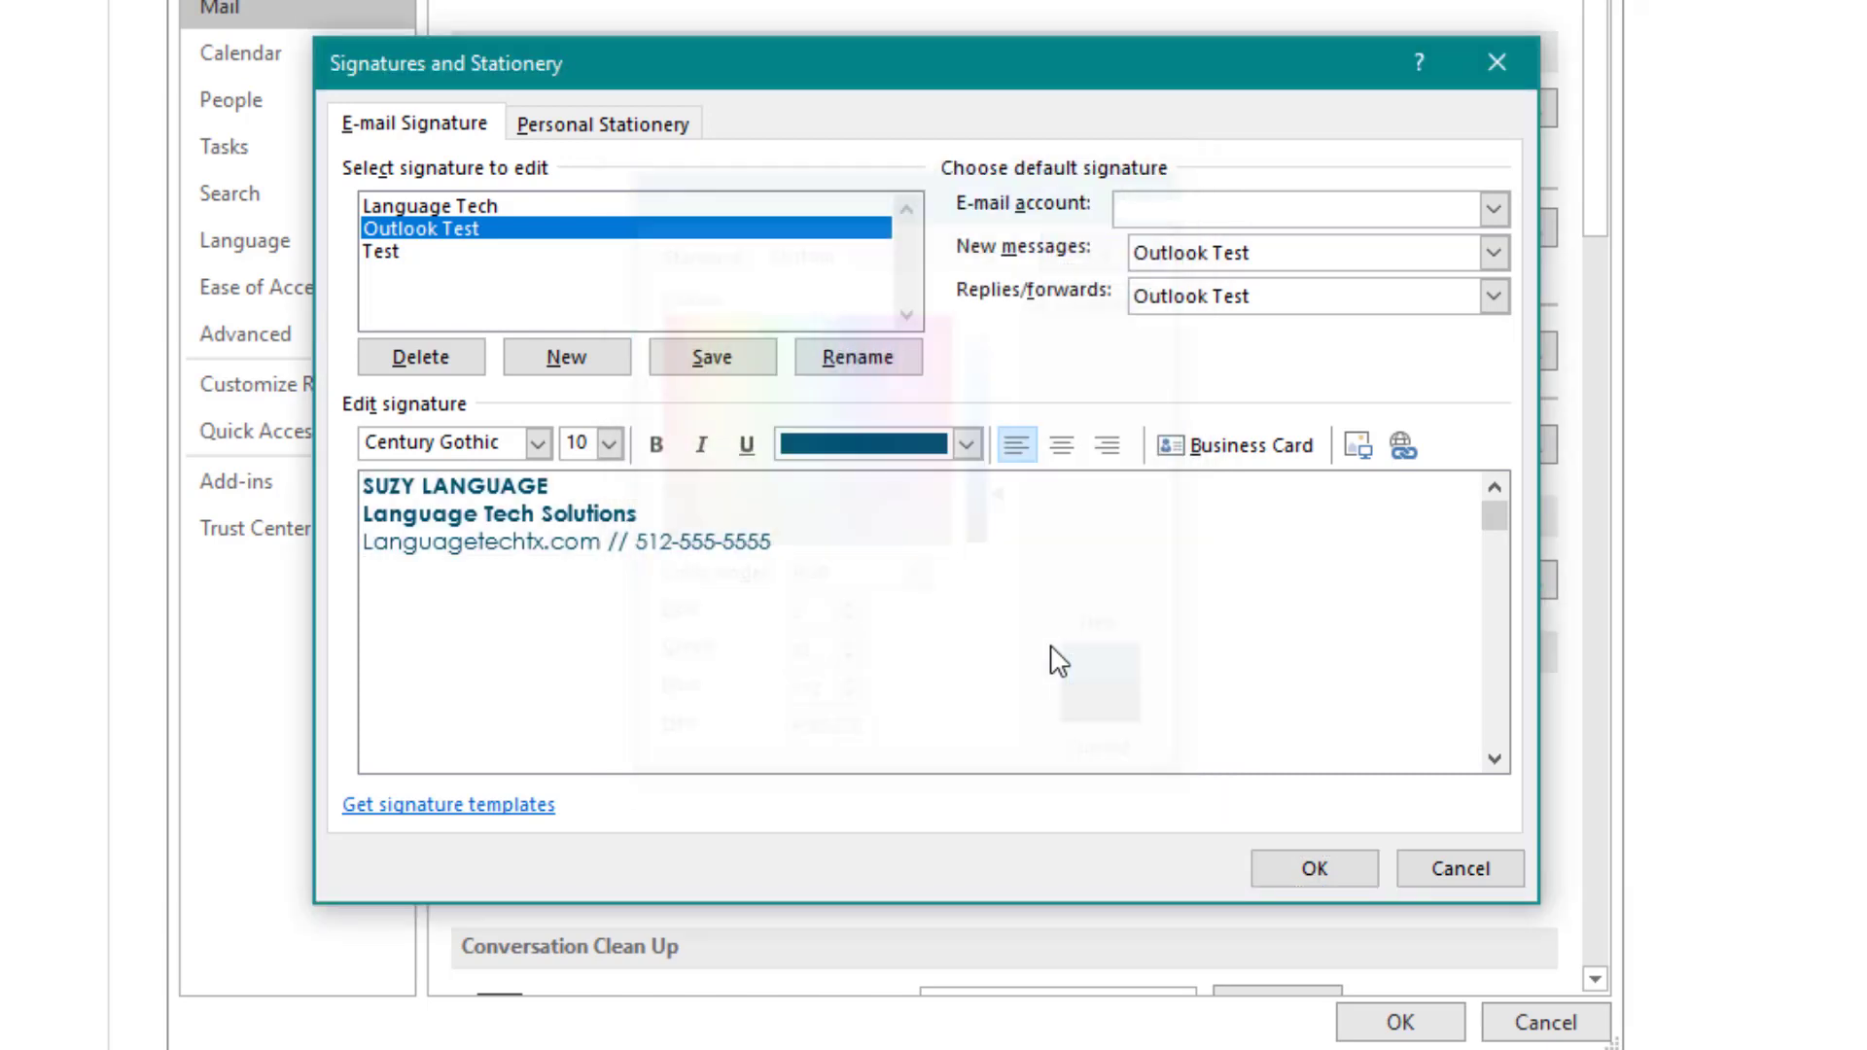
Make the // separator on the website line orange
left_click(1036, 476)
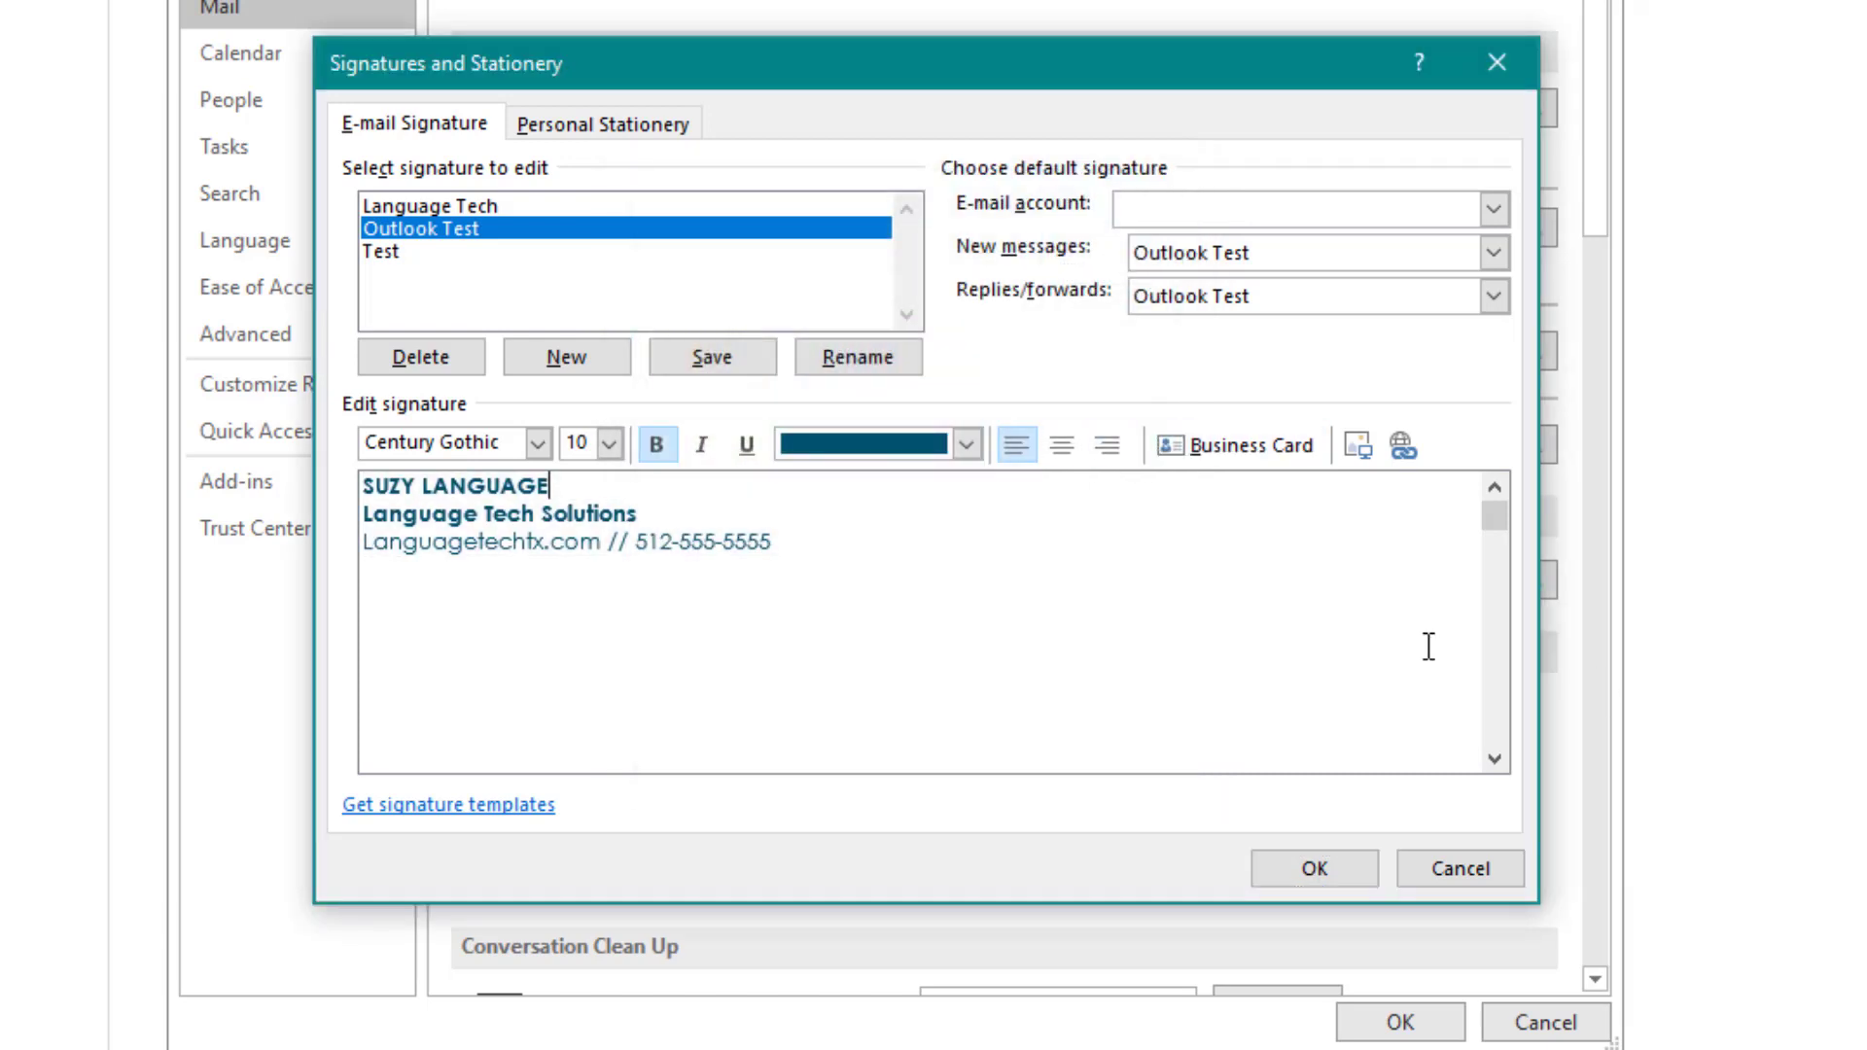
left_click_drag(637, 543, 610, 540)
left_click(967, 444)
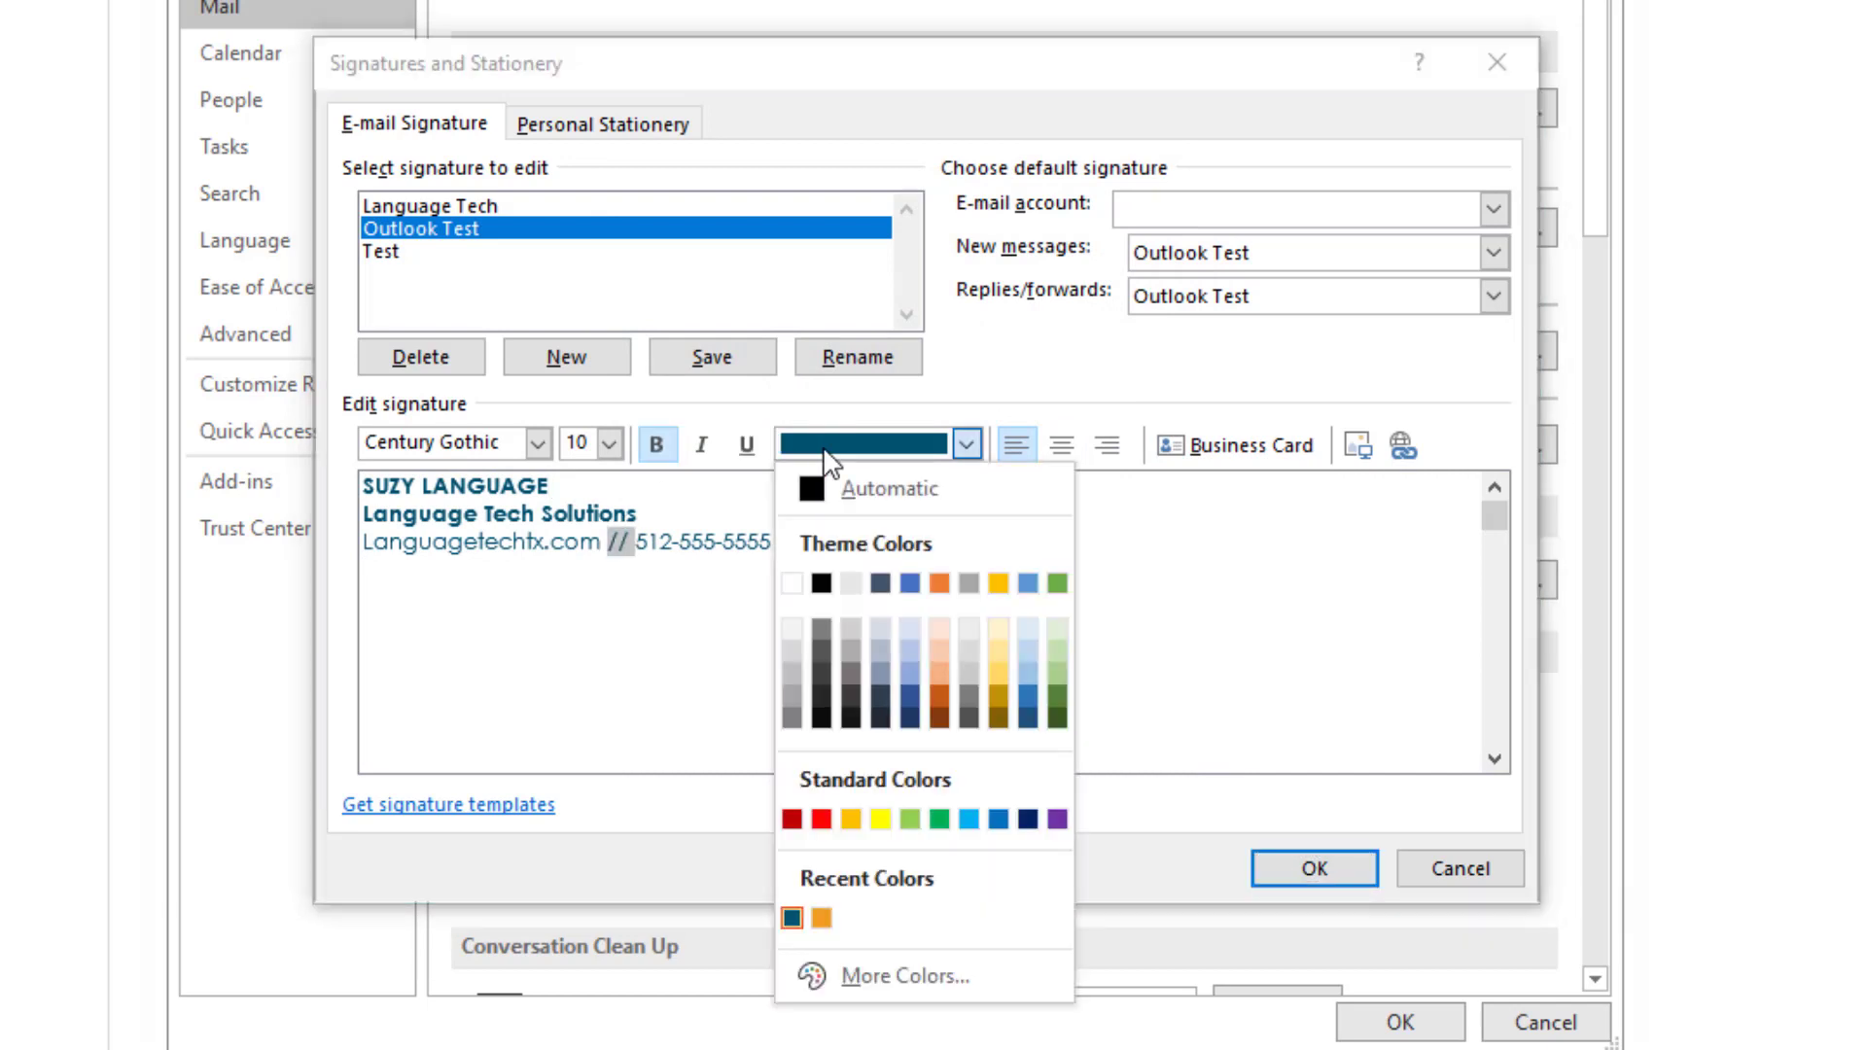
left_click(822, 918)
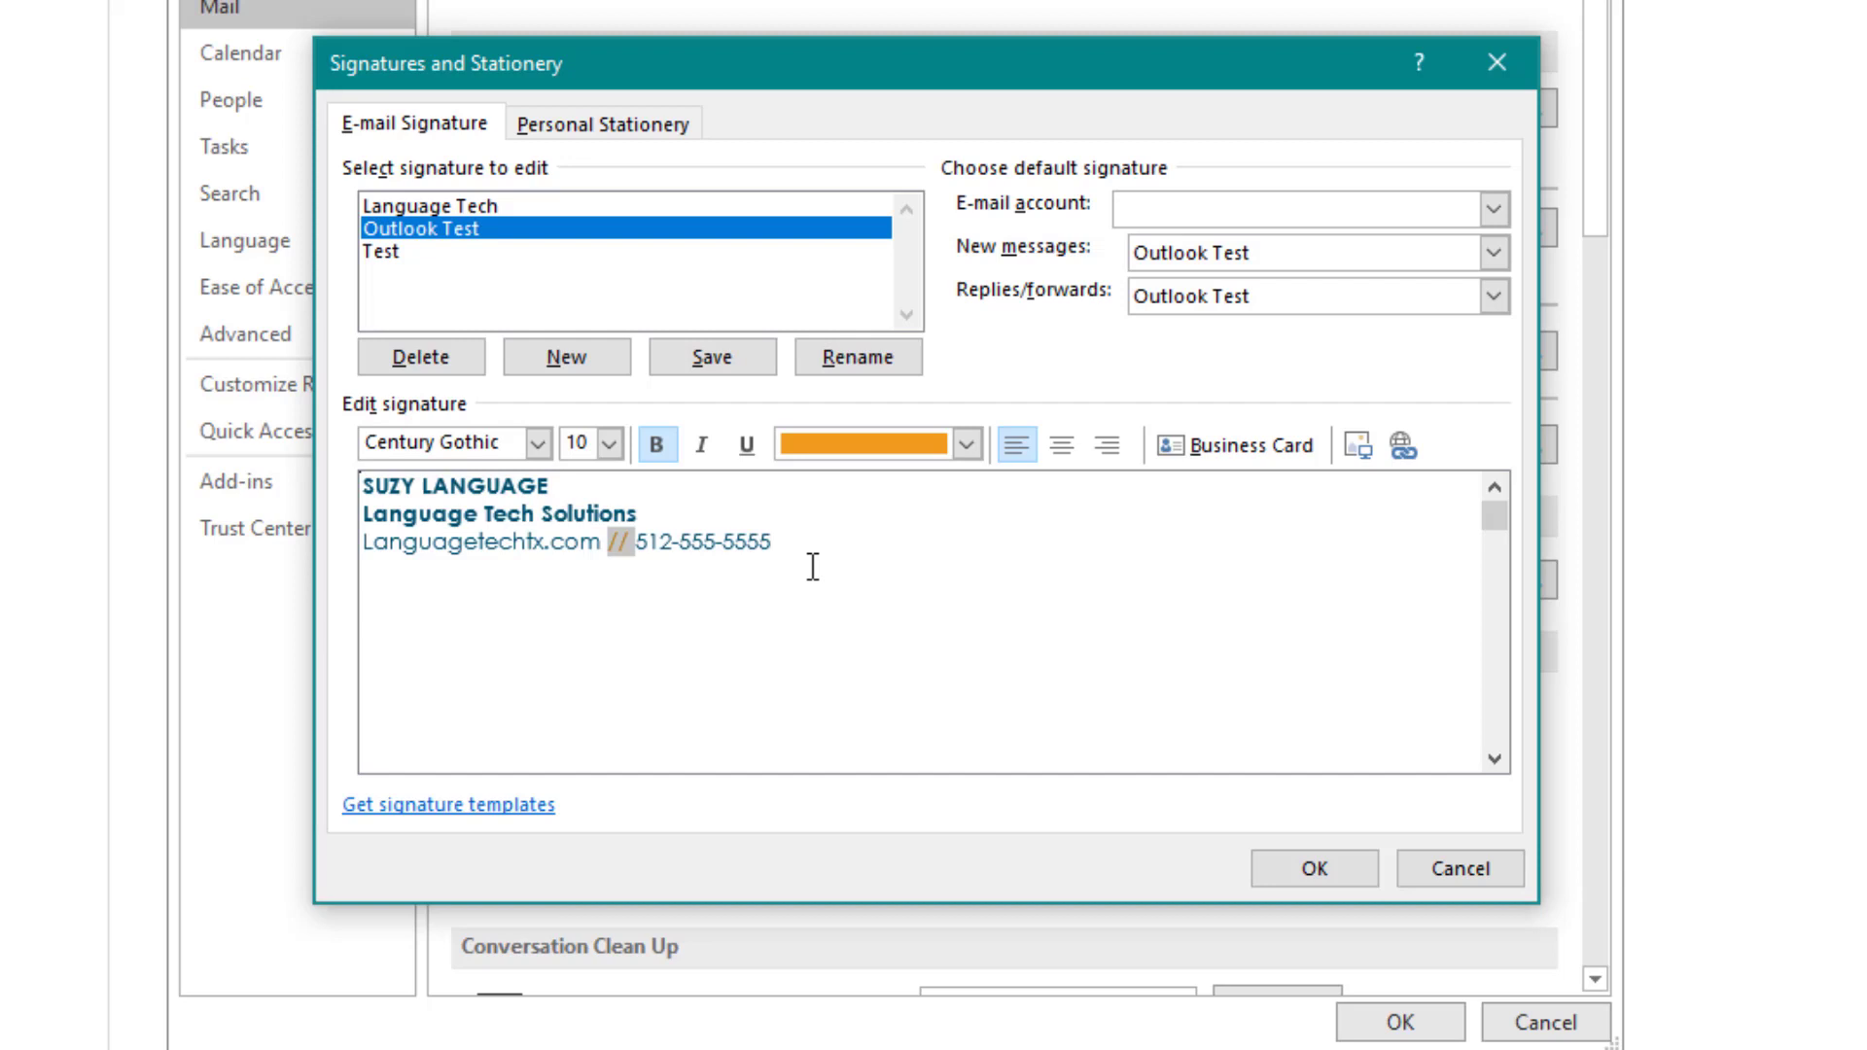
left_click(946, 600)
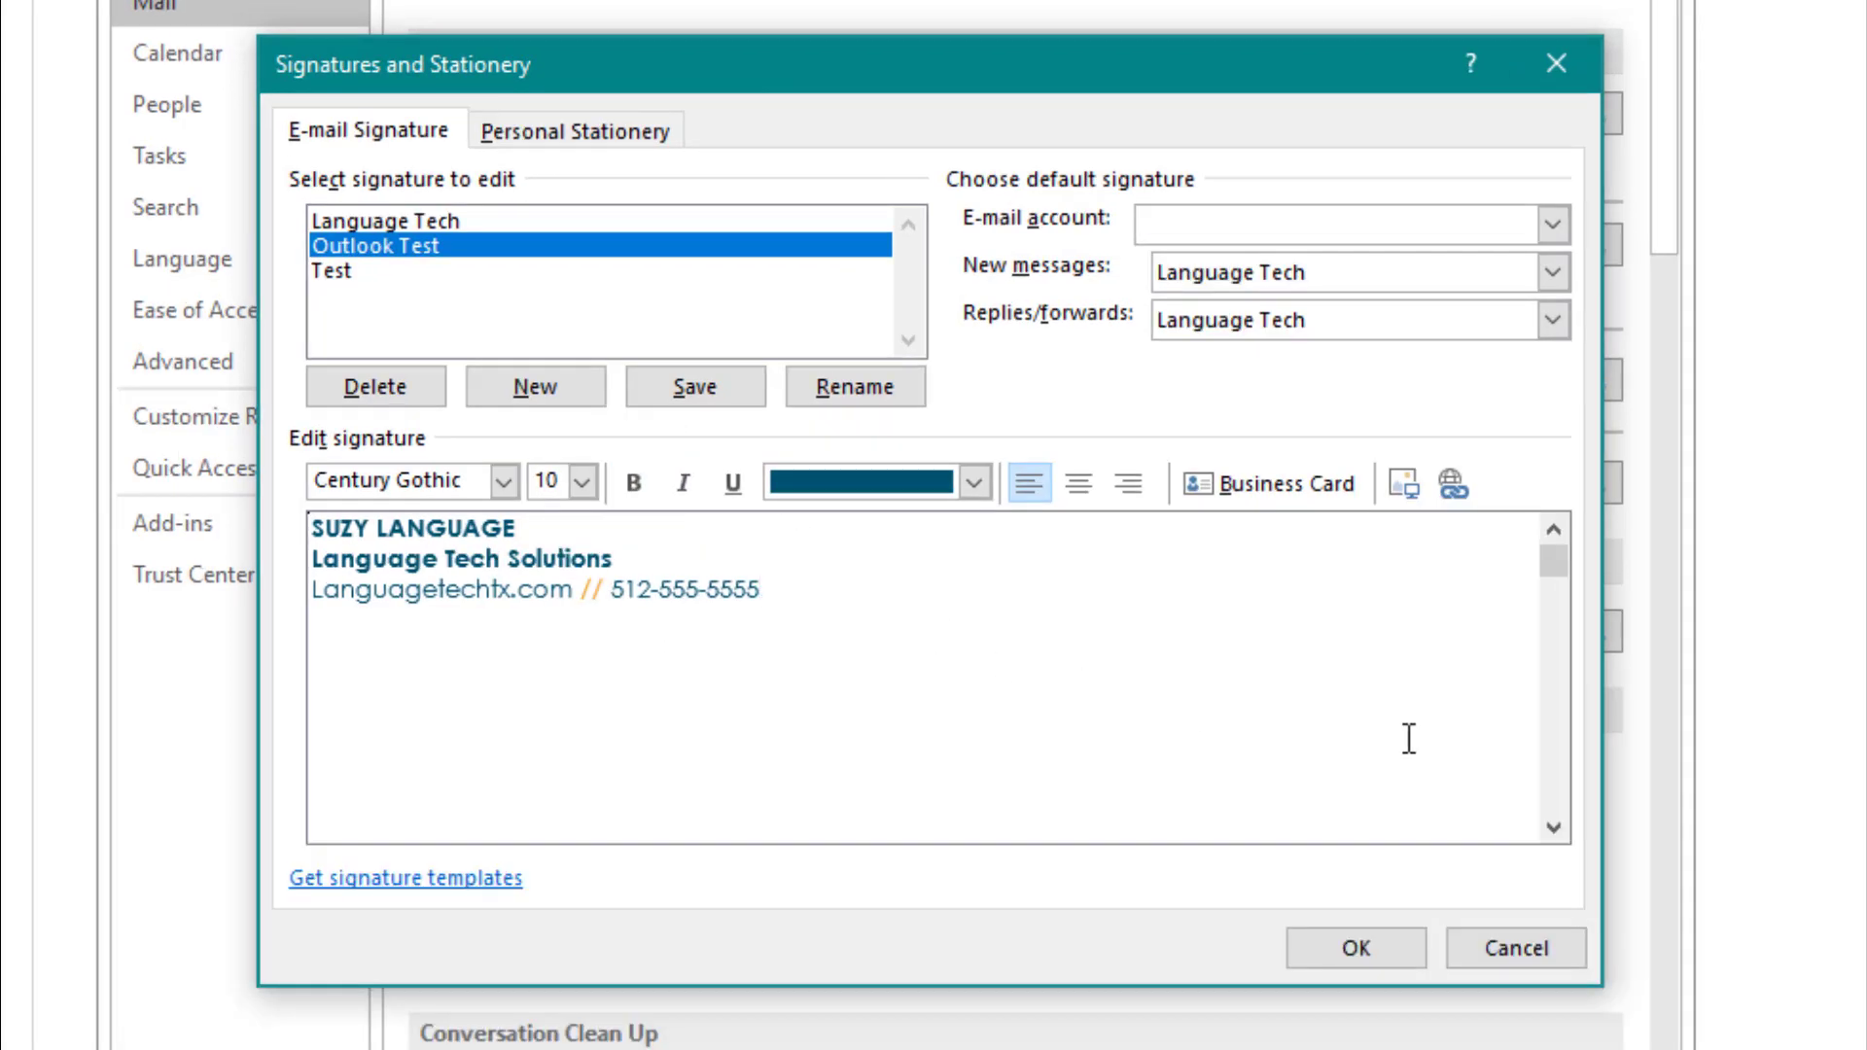
left_click_drag(883, 611, 899, 509)
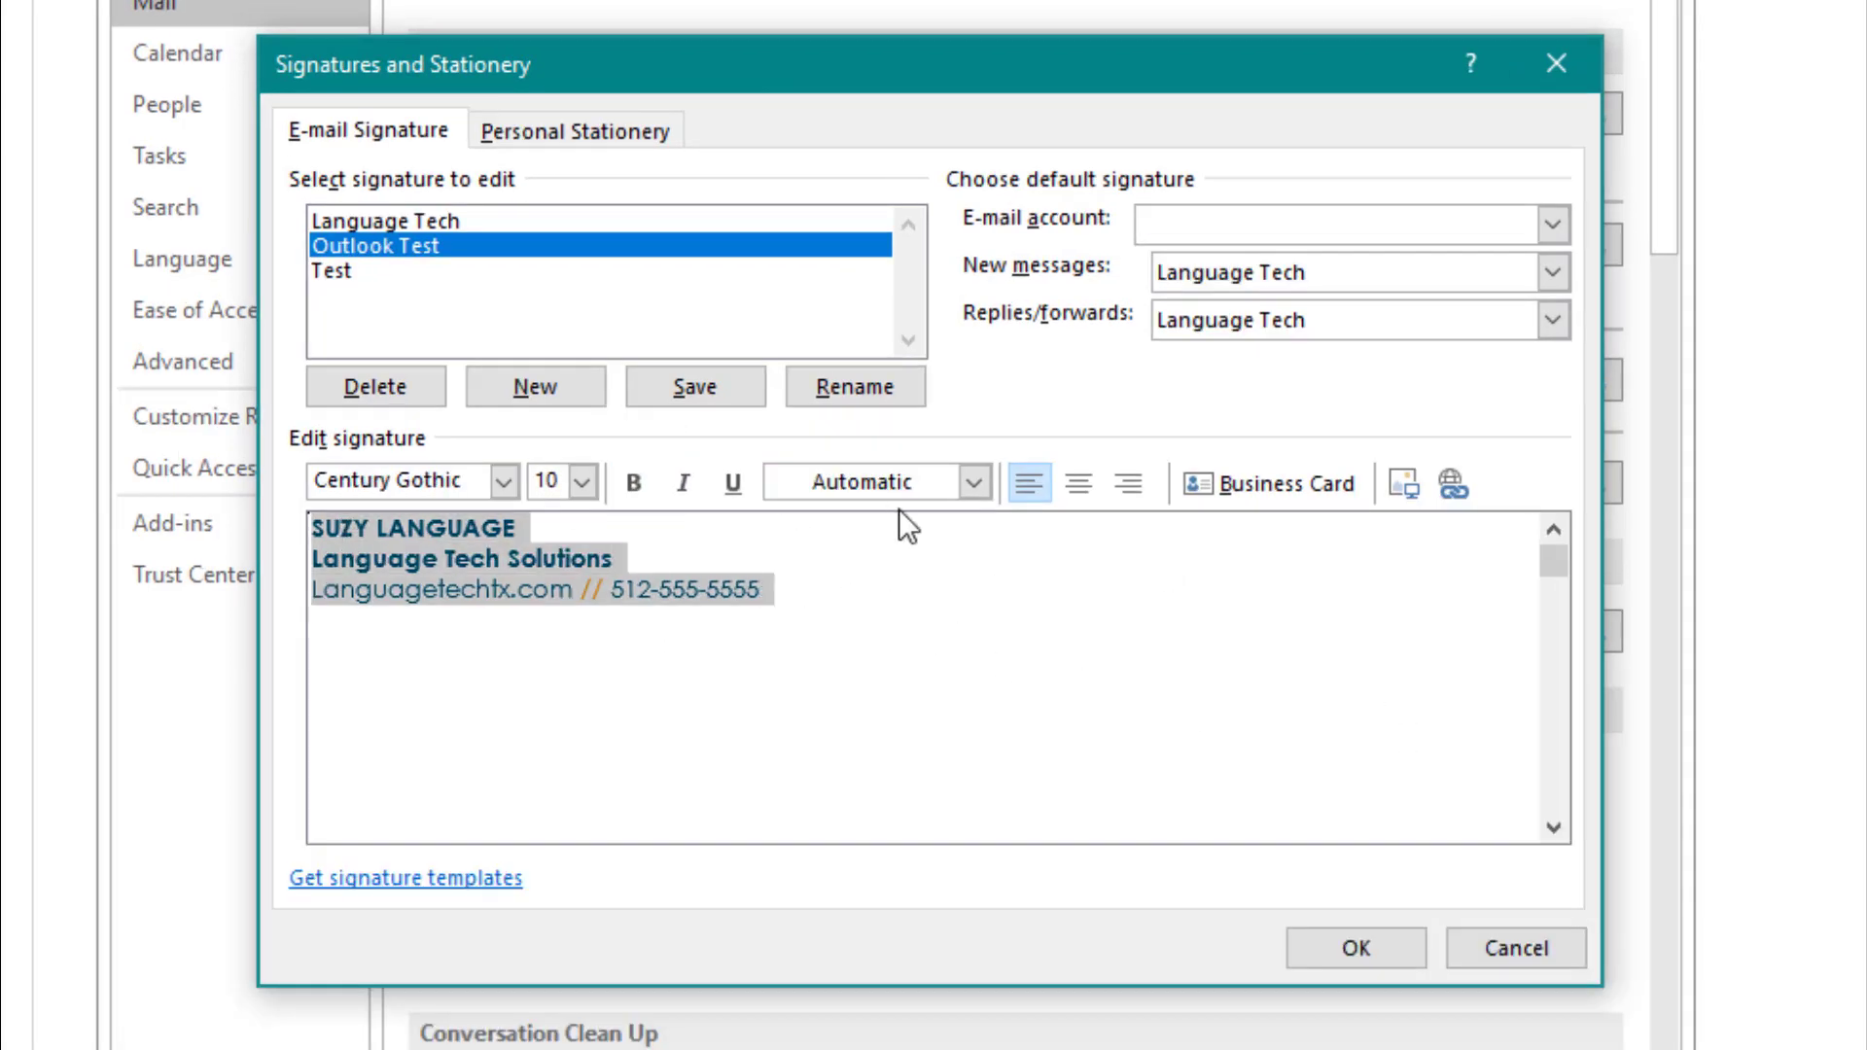
left_click(1070, 487)
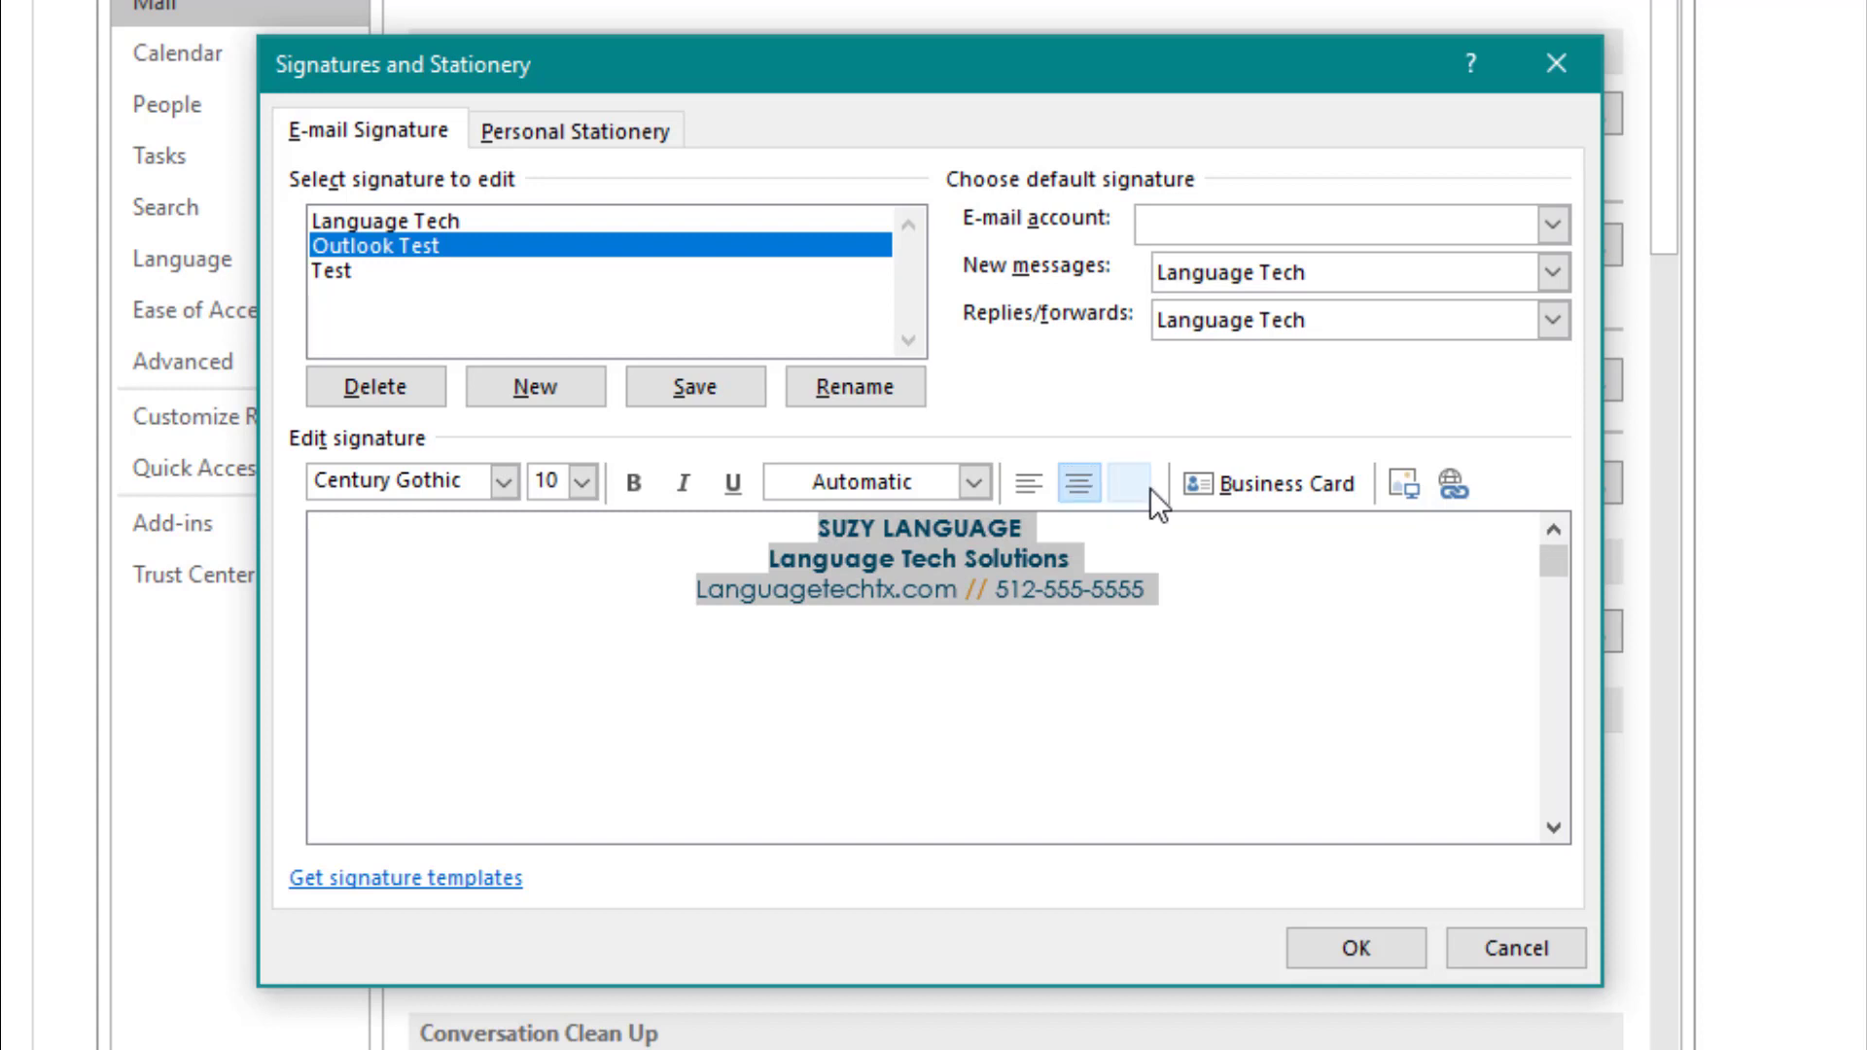
left_click(1134, 481)
left_click(1030, 482)
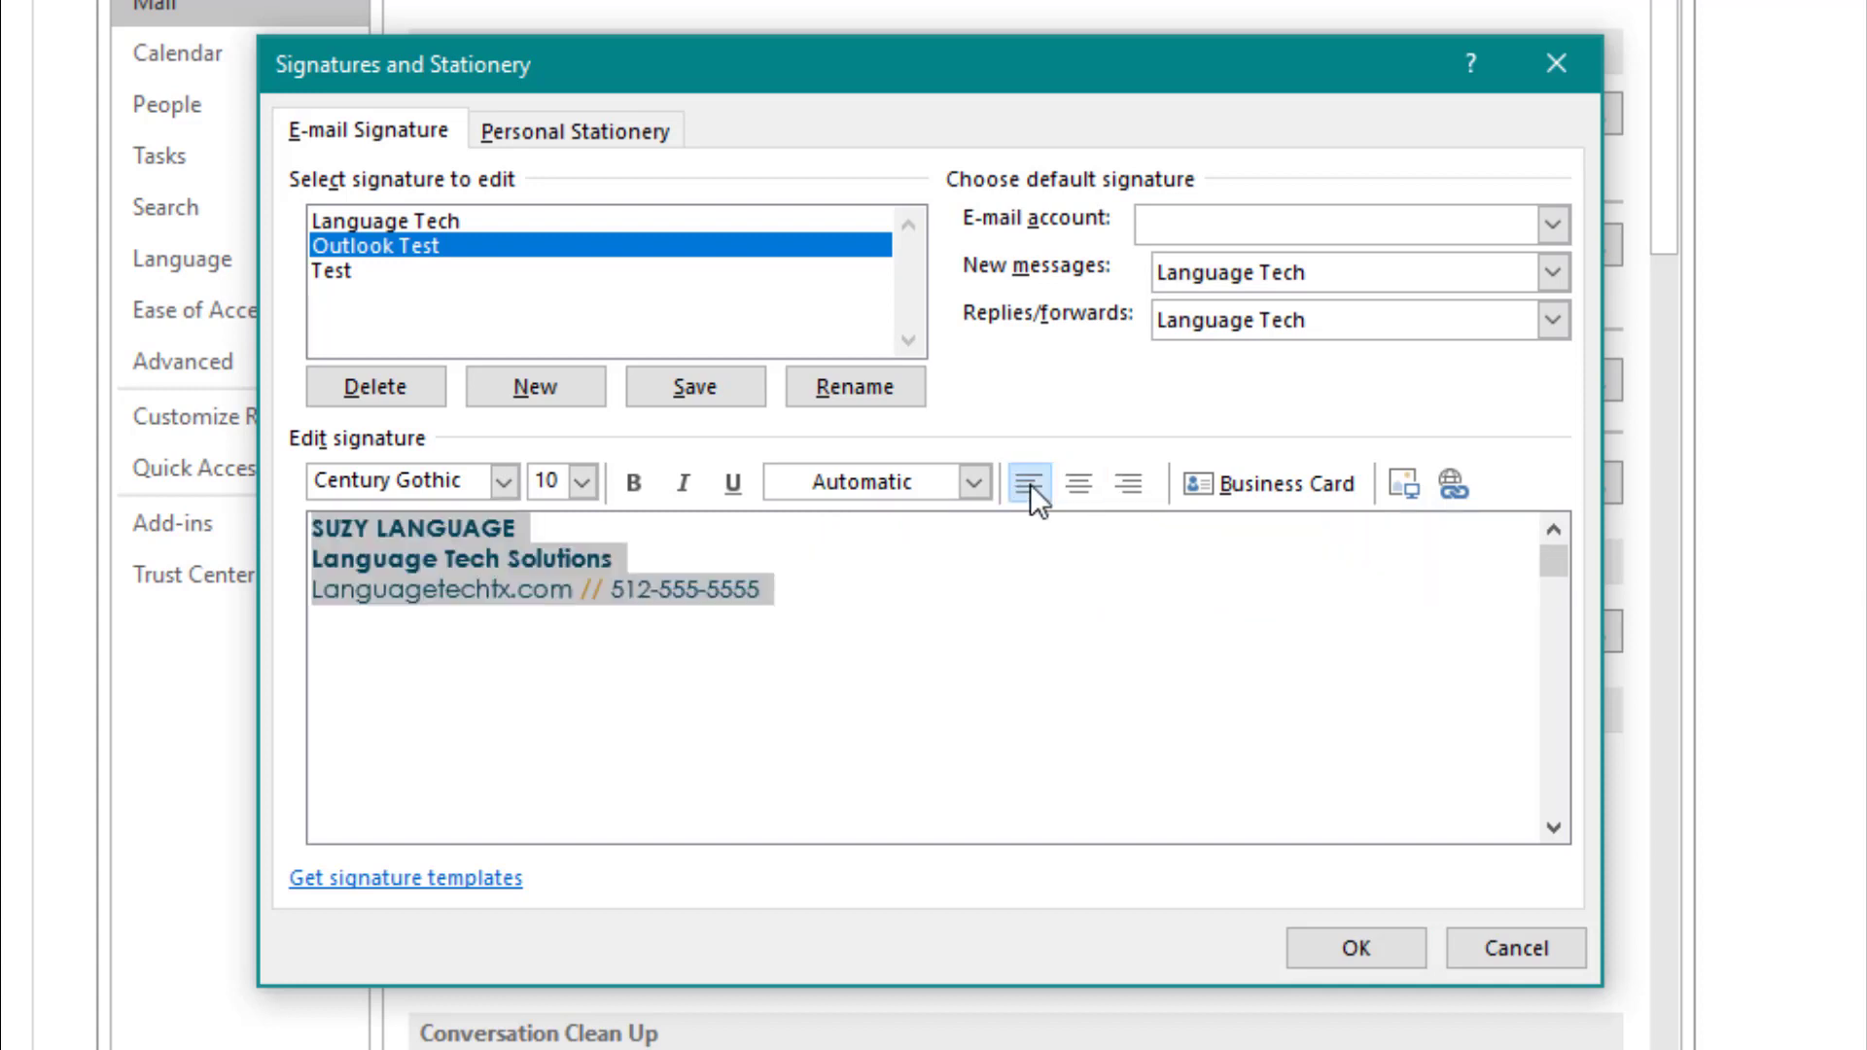
left_click(990, 584)
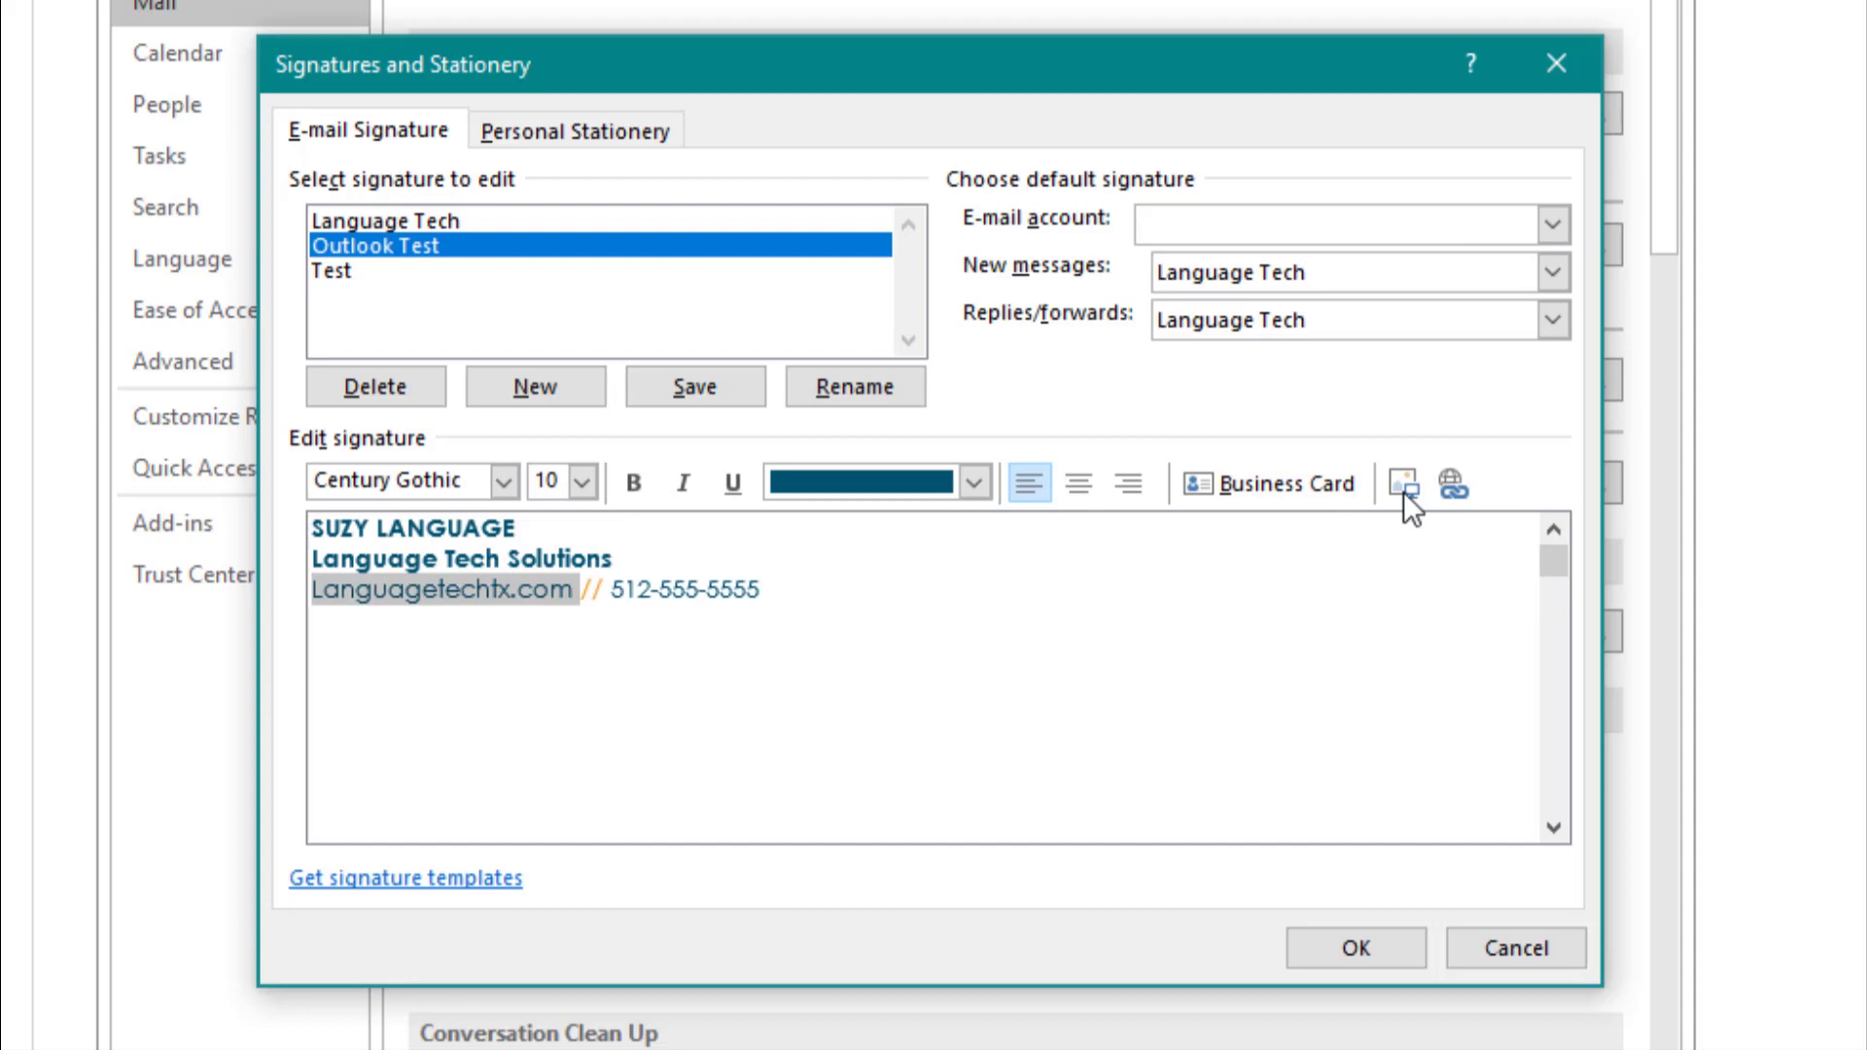
Hyperlink the Languagetechtx.com text, entering languagetechtx.com as the address
left_click(1456, 484)
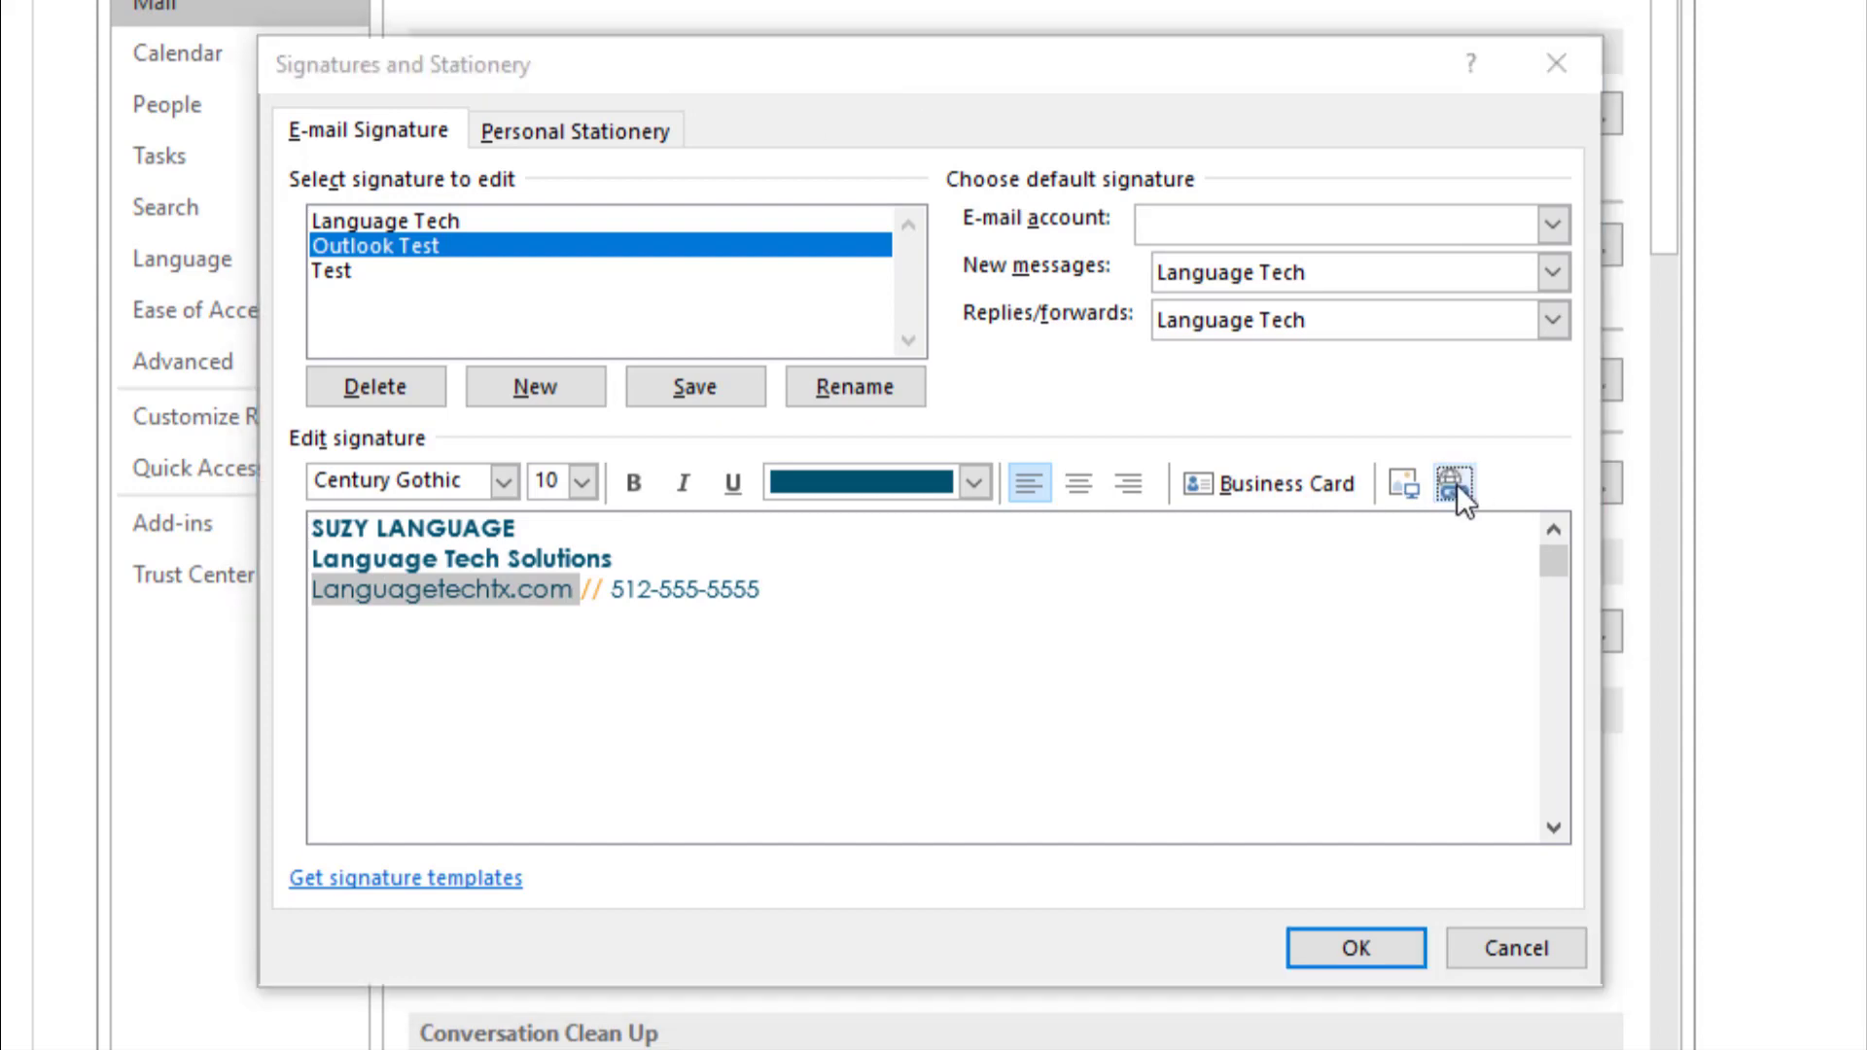
left_click_drag(399, 20, 777, 229)
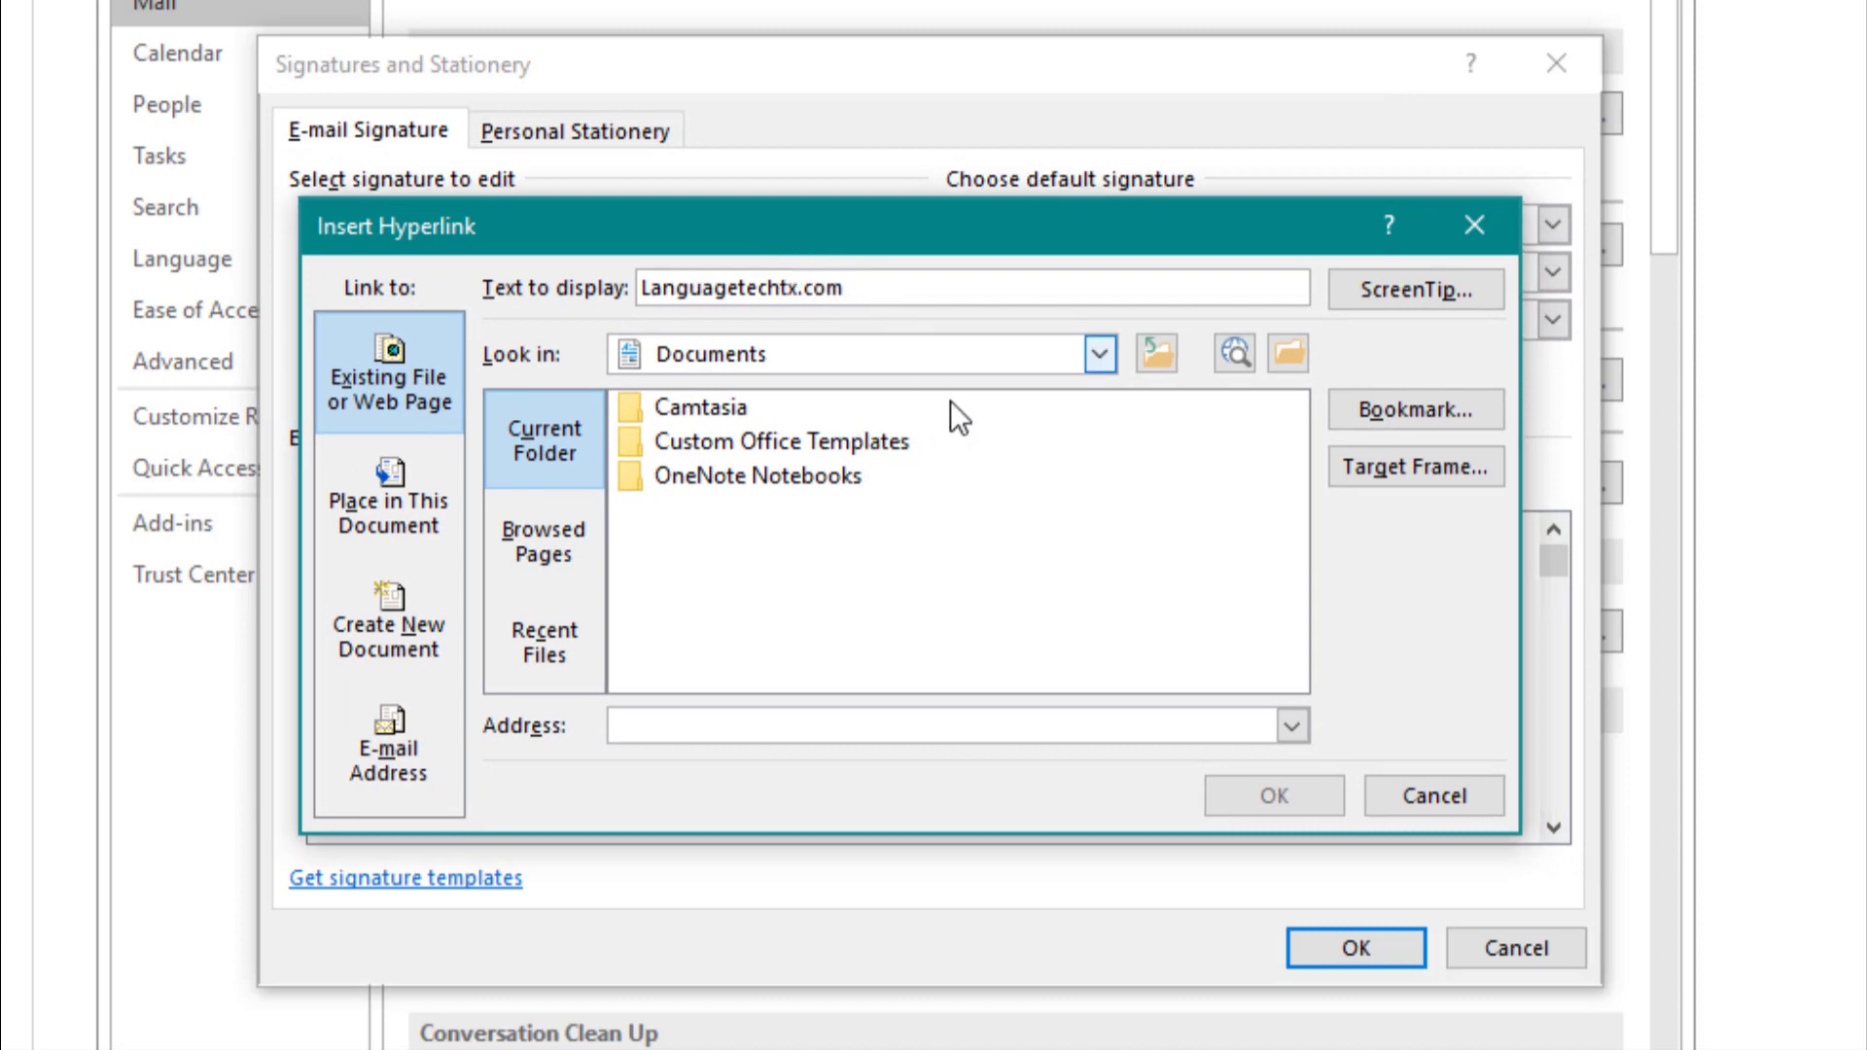
left_click(714, 729)
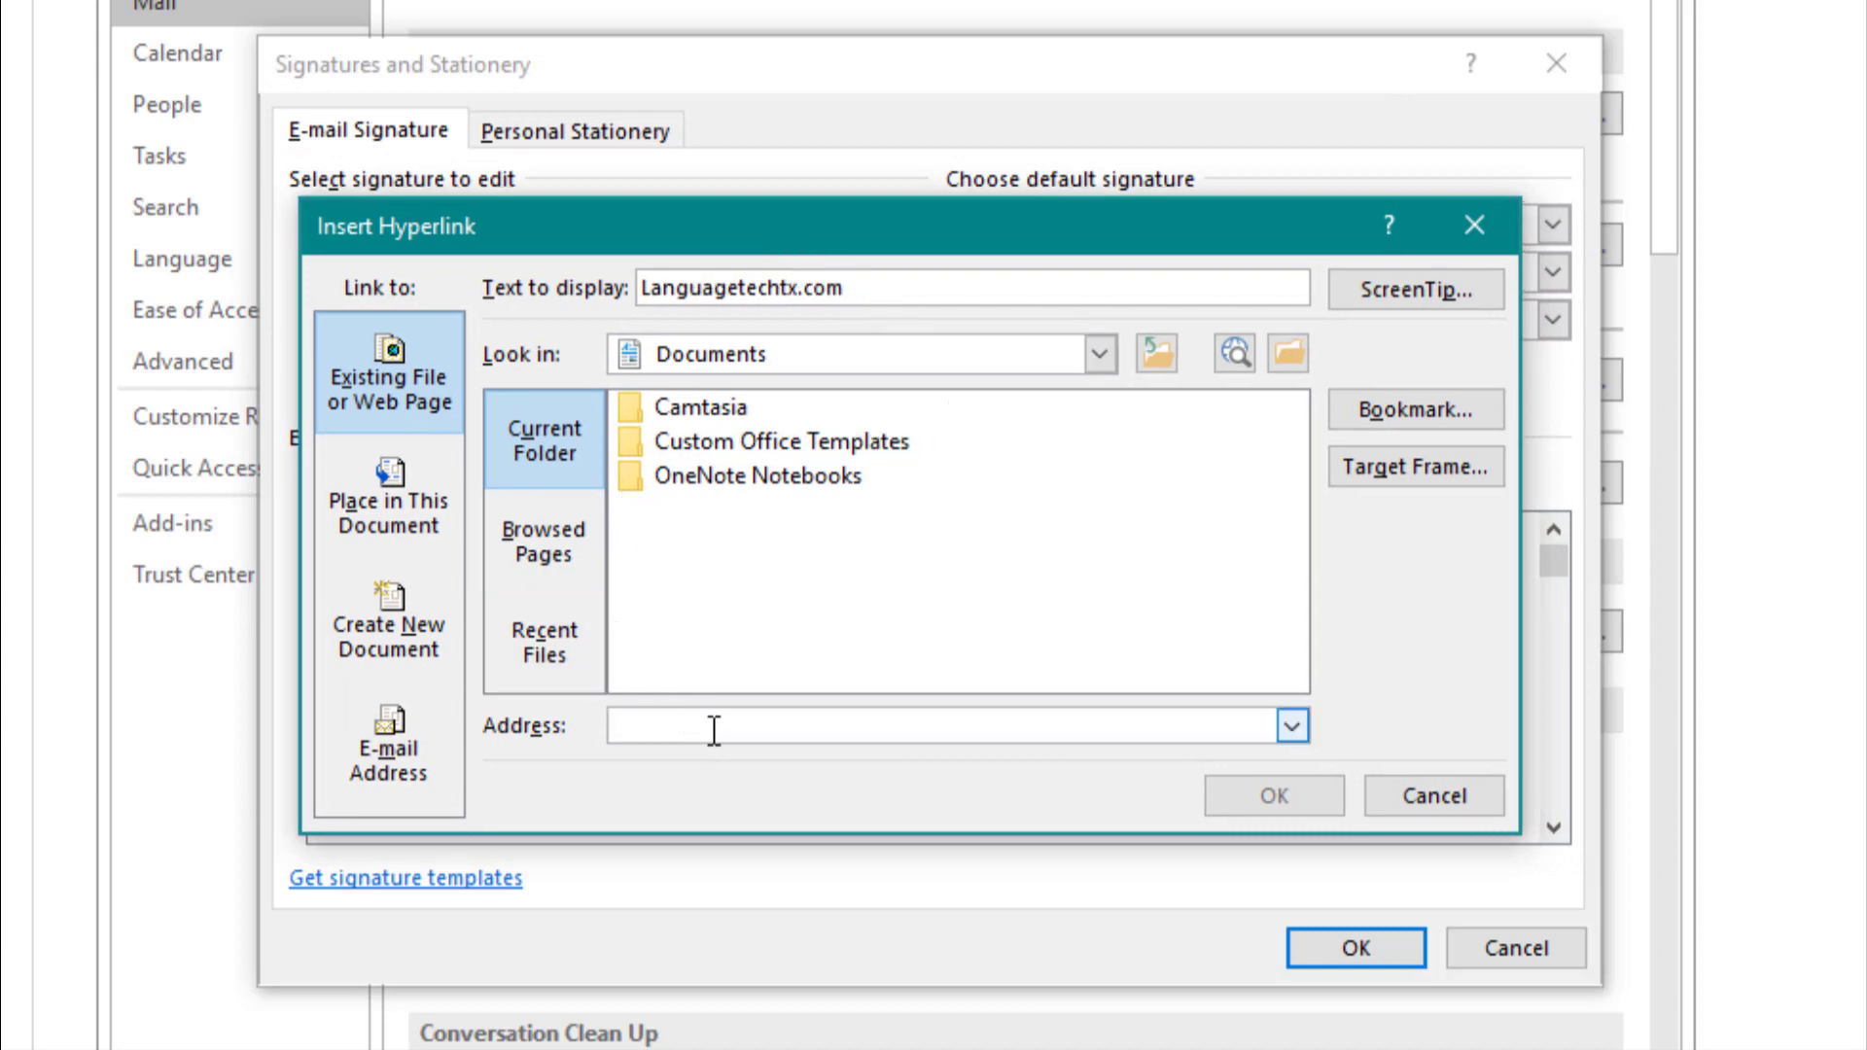
type("lan")
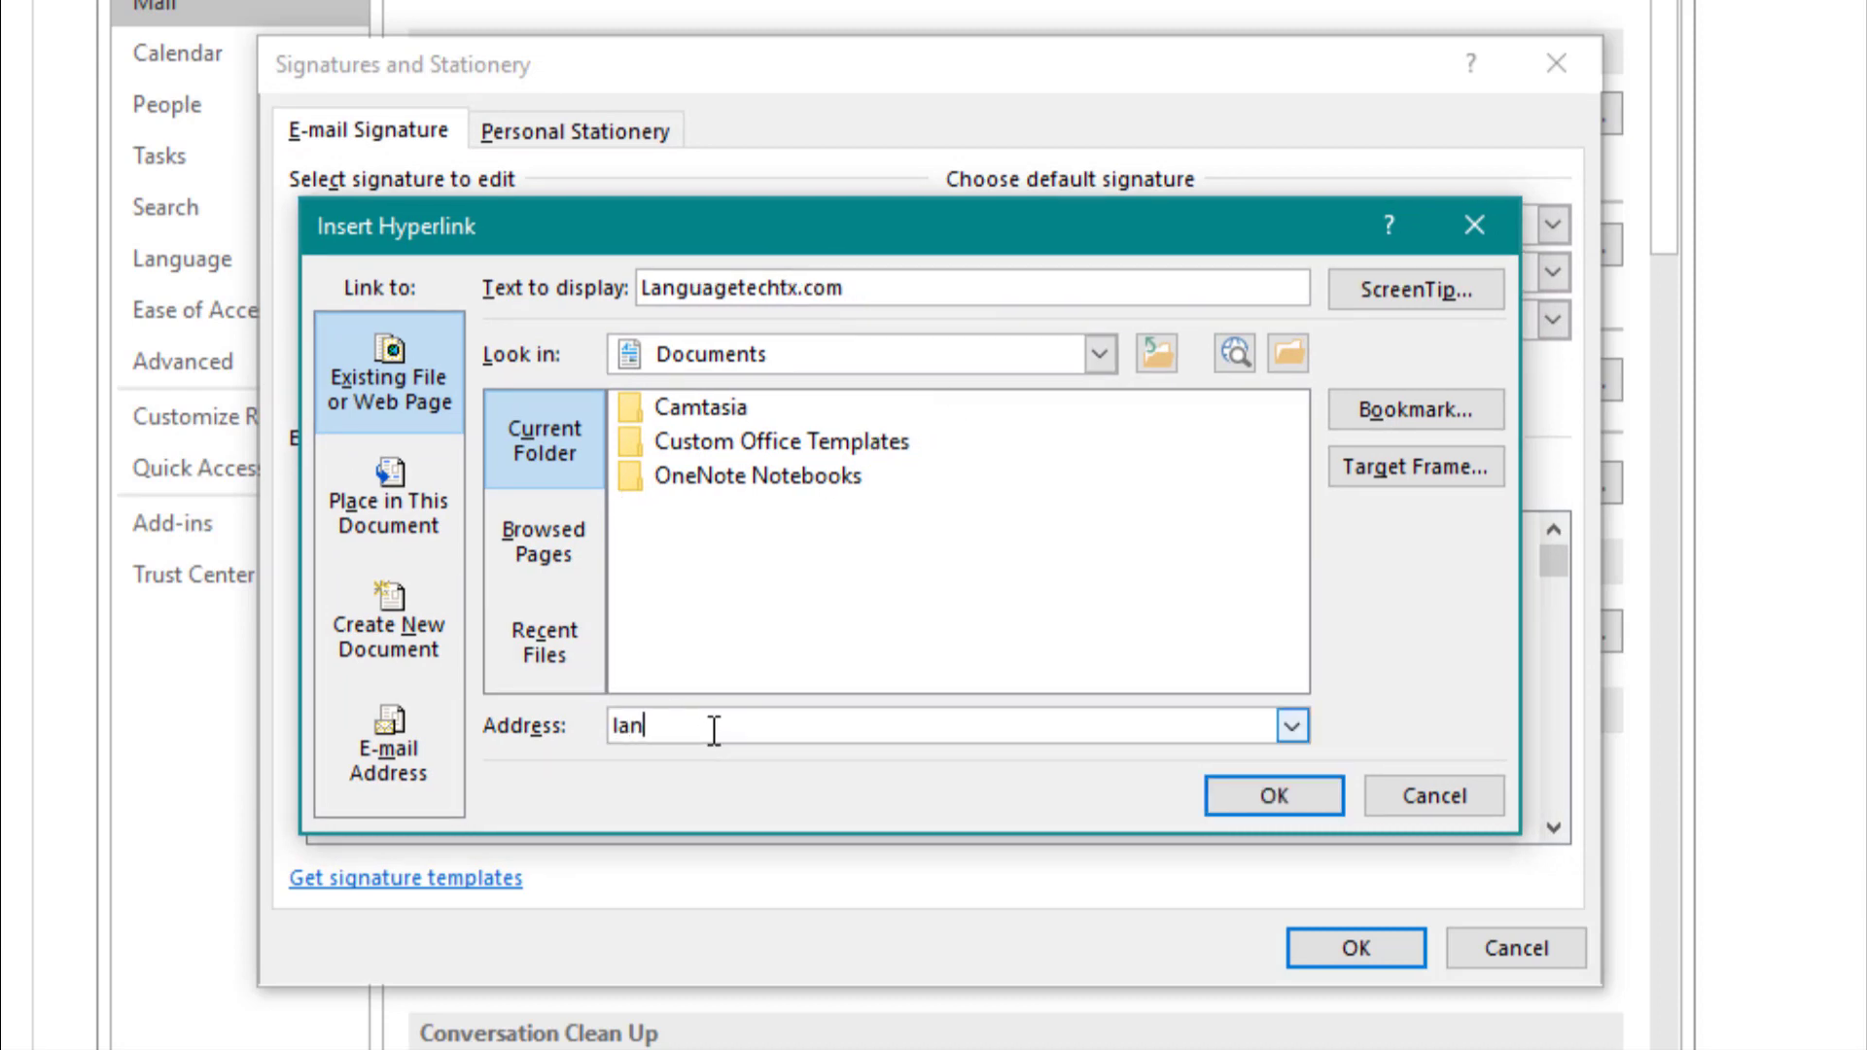
type("guagetech")
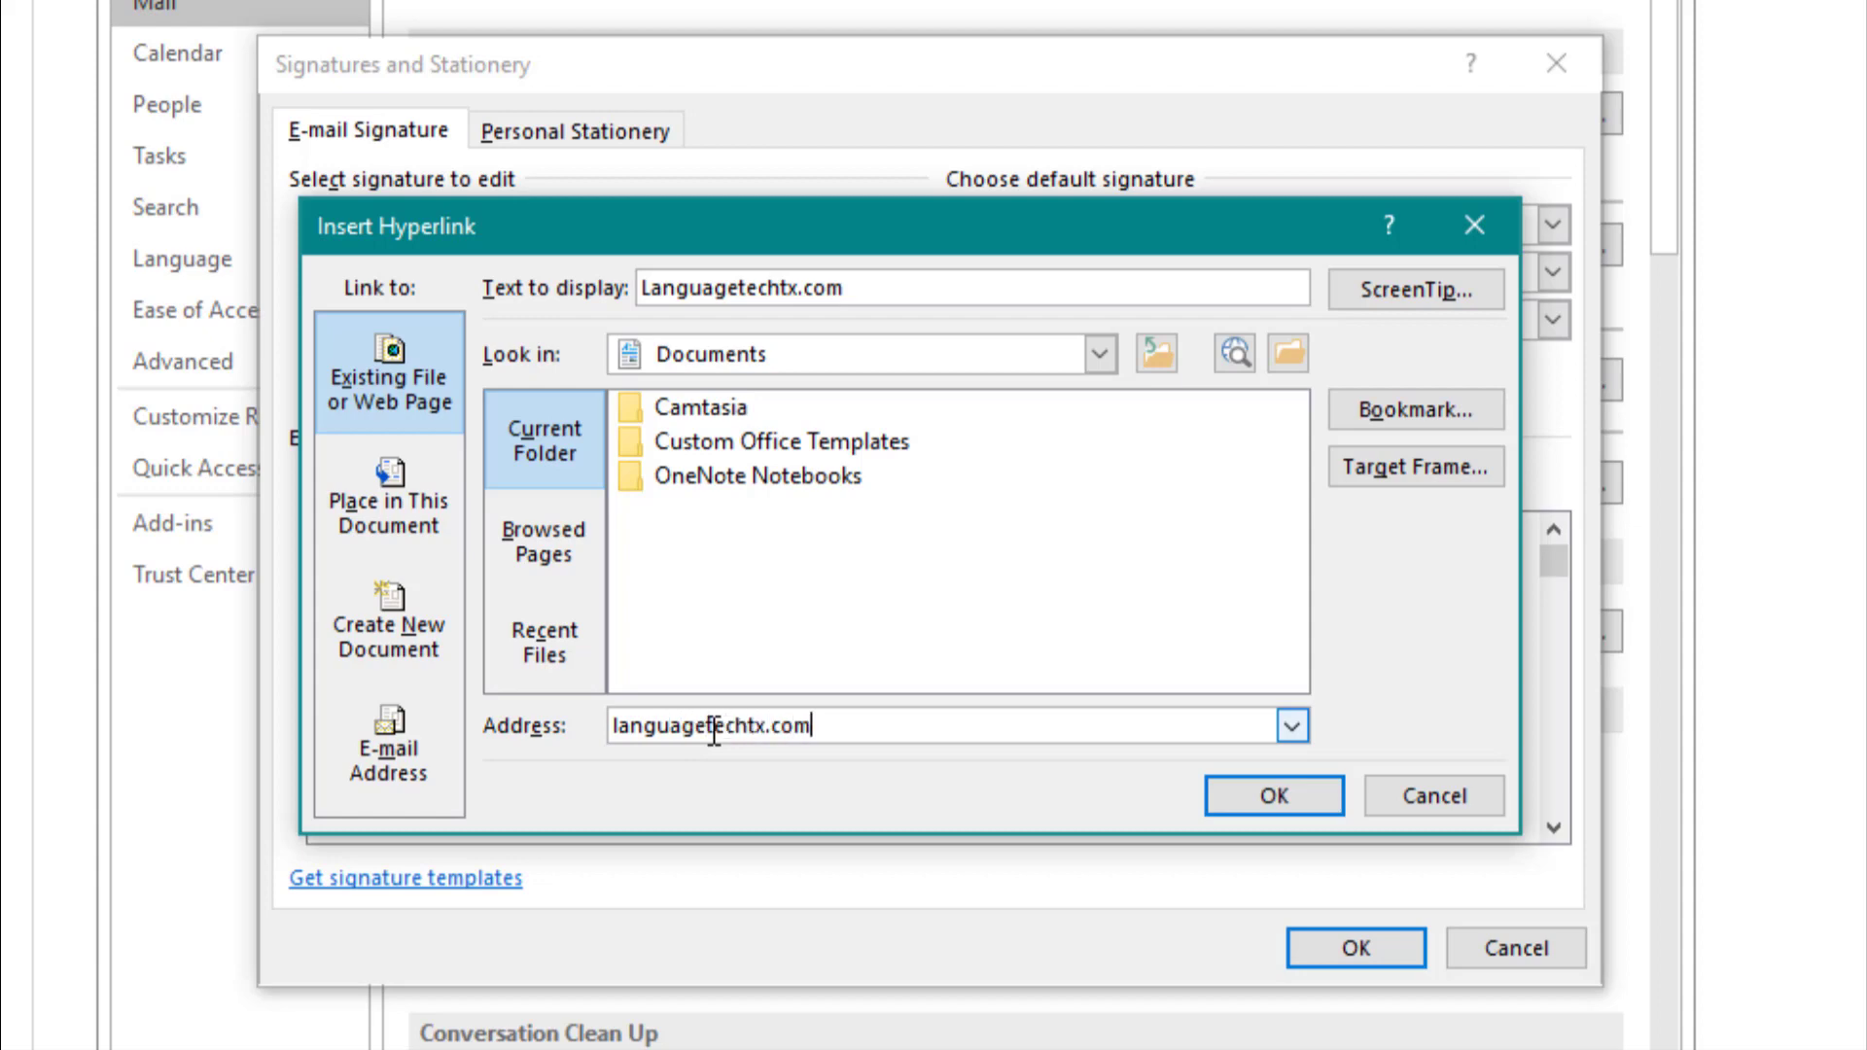
type("tx.com")
Confirm the languagetechtx.com link and colour its text teal
left_click(1243, 809)
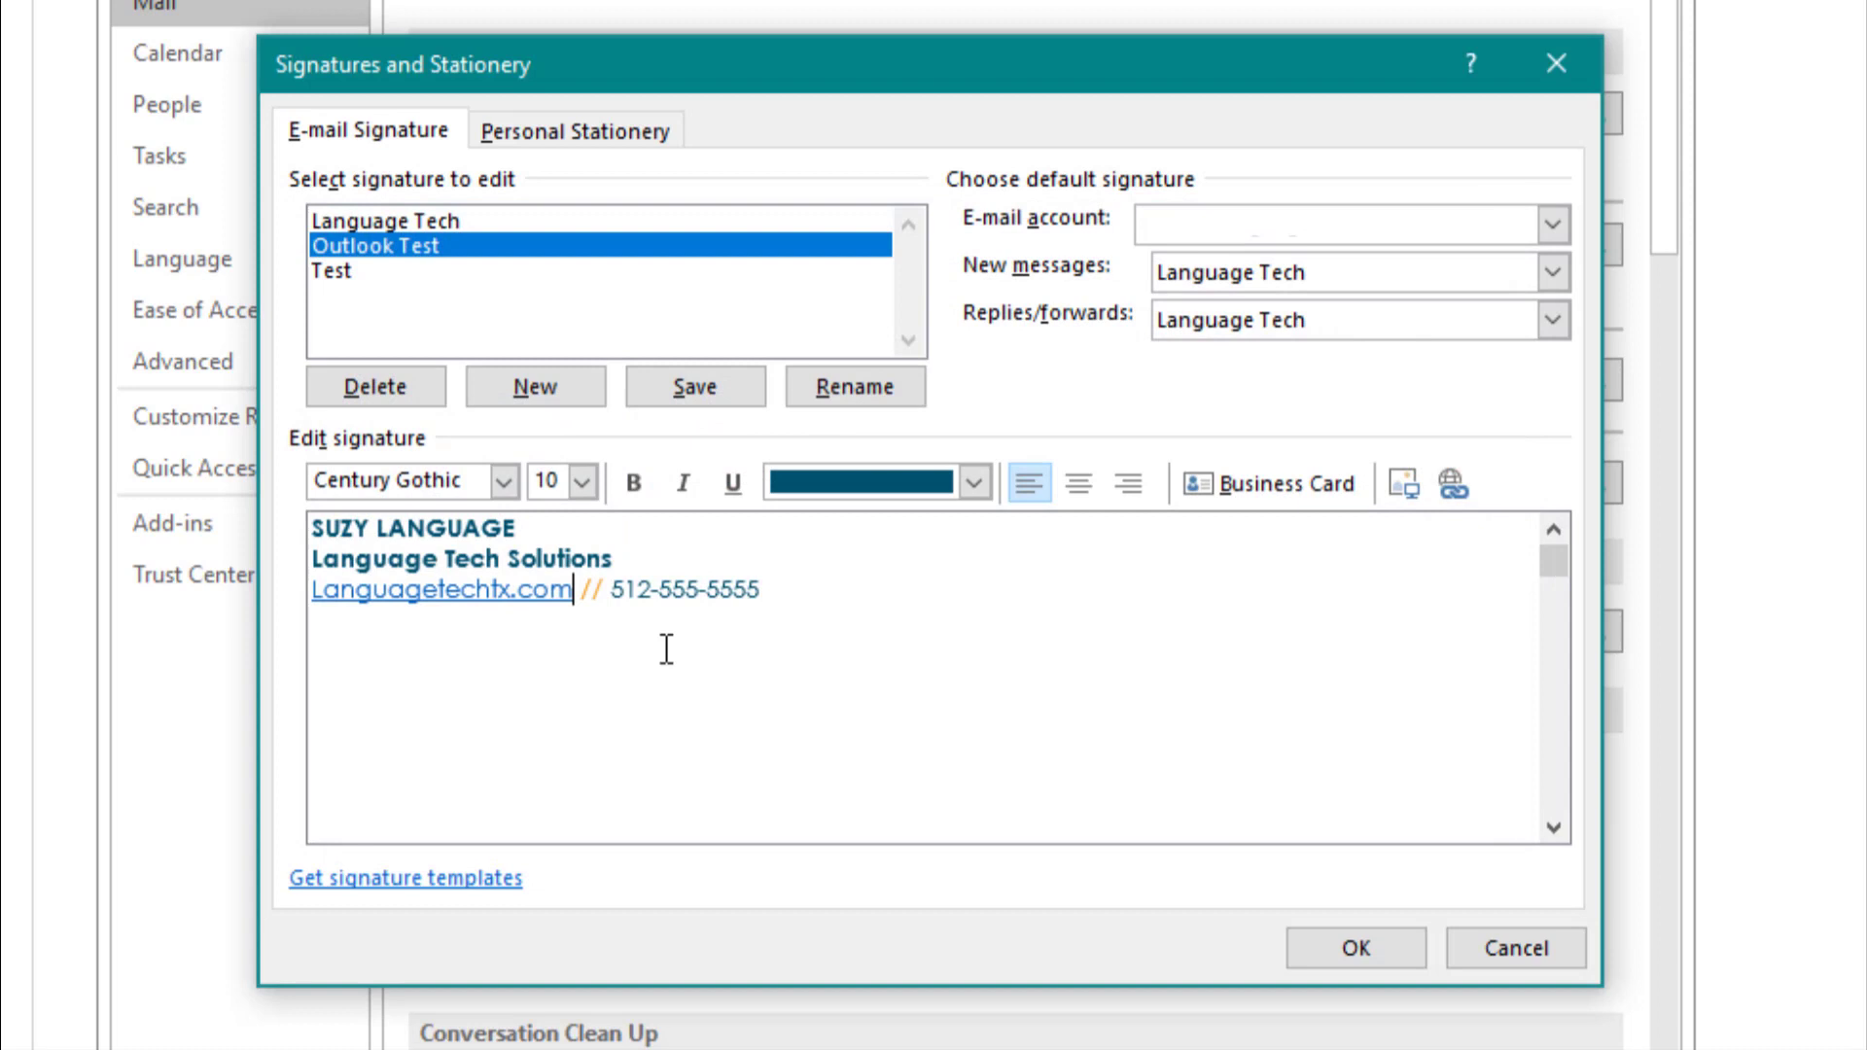
left_click(667, 649)
left_click_drag(573, 589, 311, 590)
left_click(973, 480)
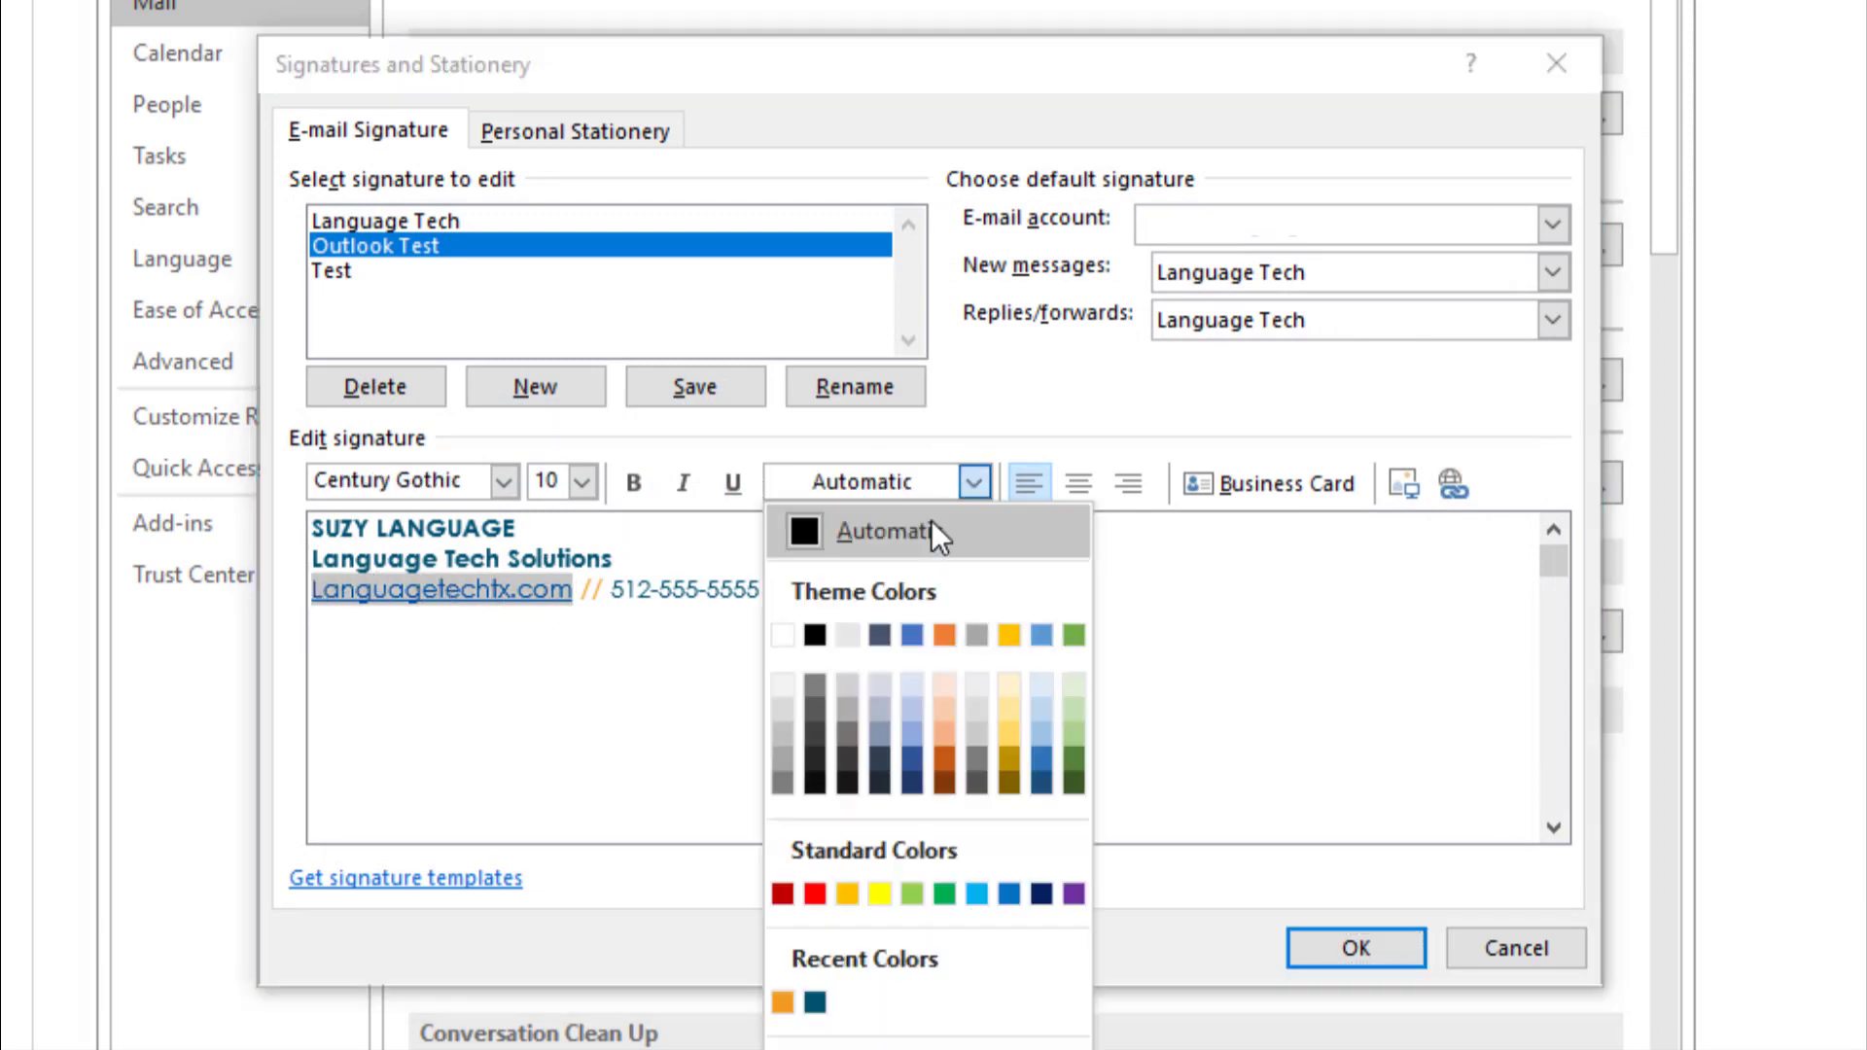
left_click(815, 1002)
Remove the underline from the Languagetechtx.com link
left_click(509, 626)
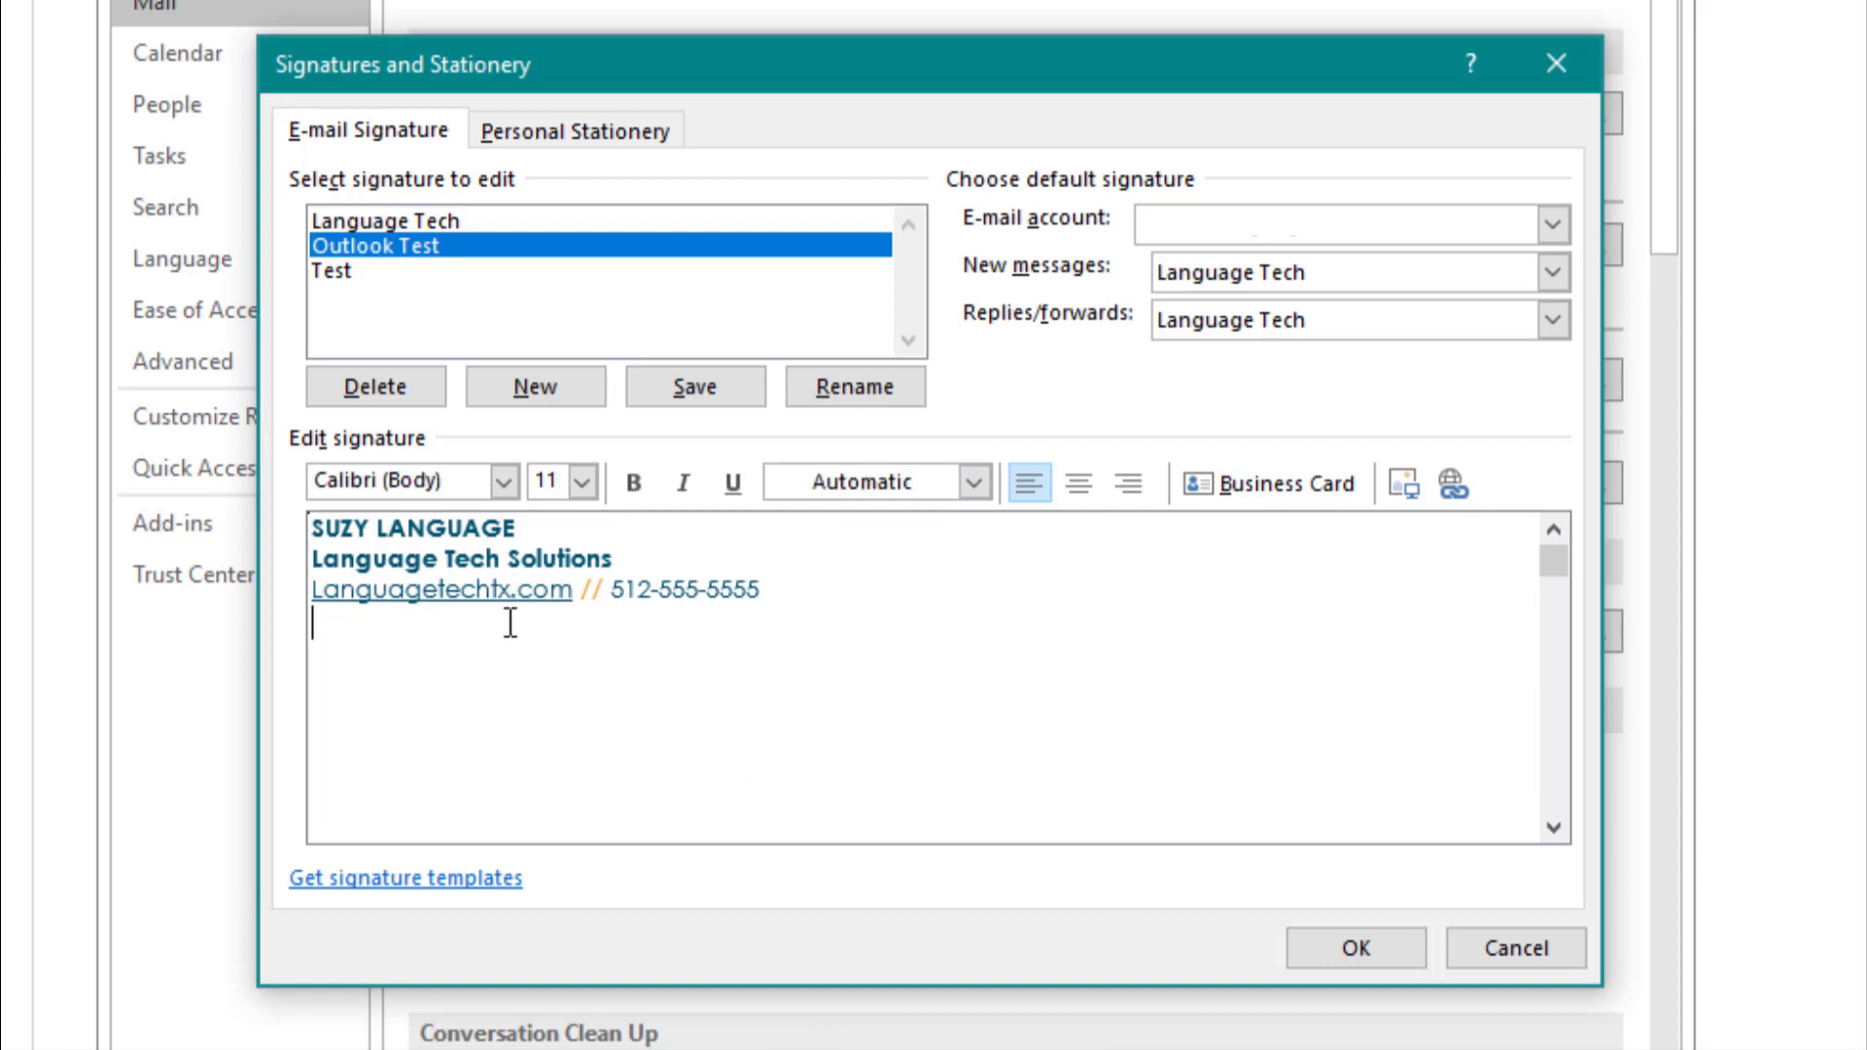
left_click(446, 584)
left_click(571, 598)
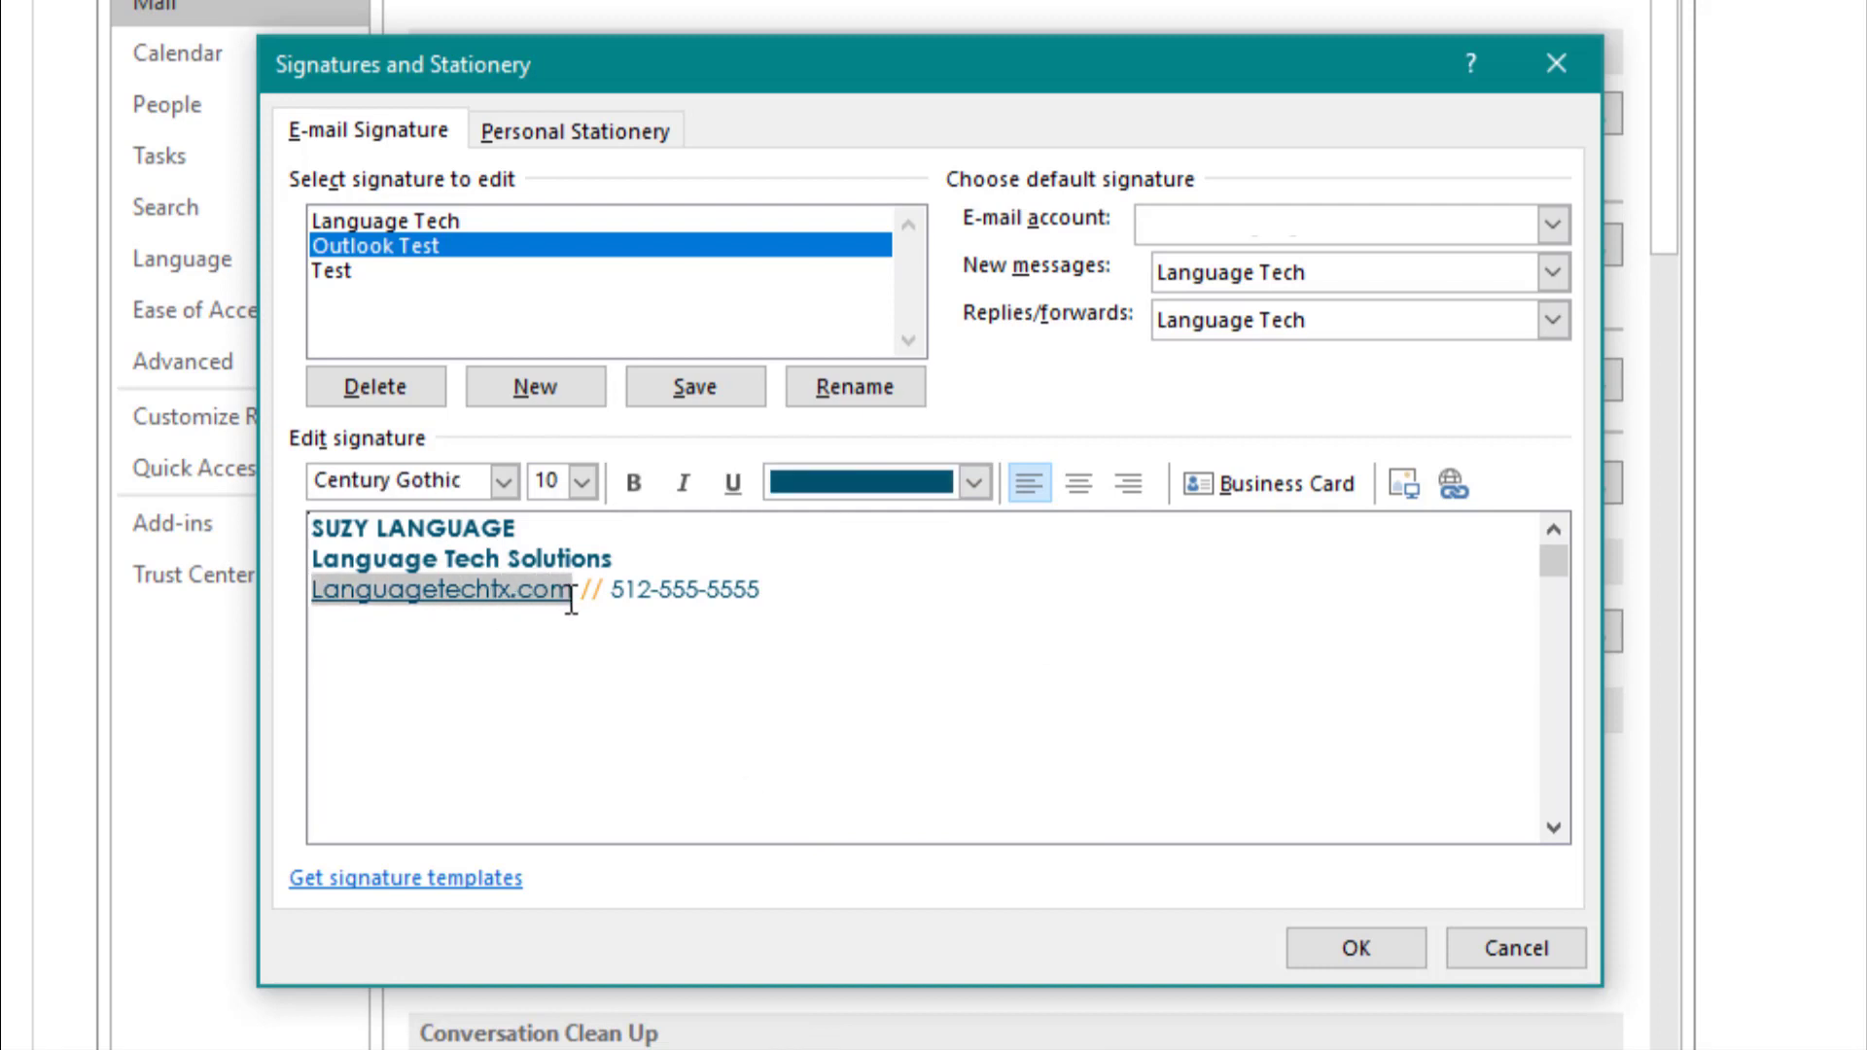
left_click(739, 482)
left_click(837, 587)
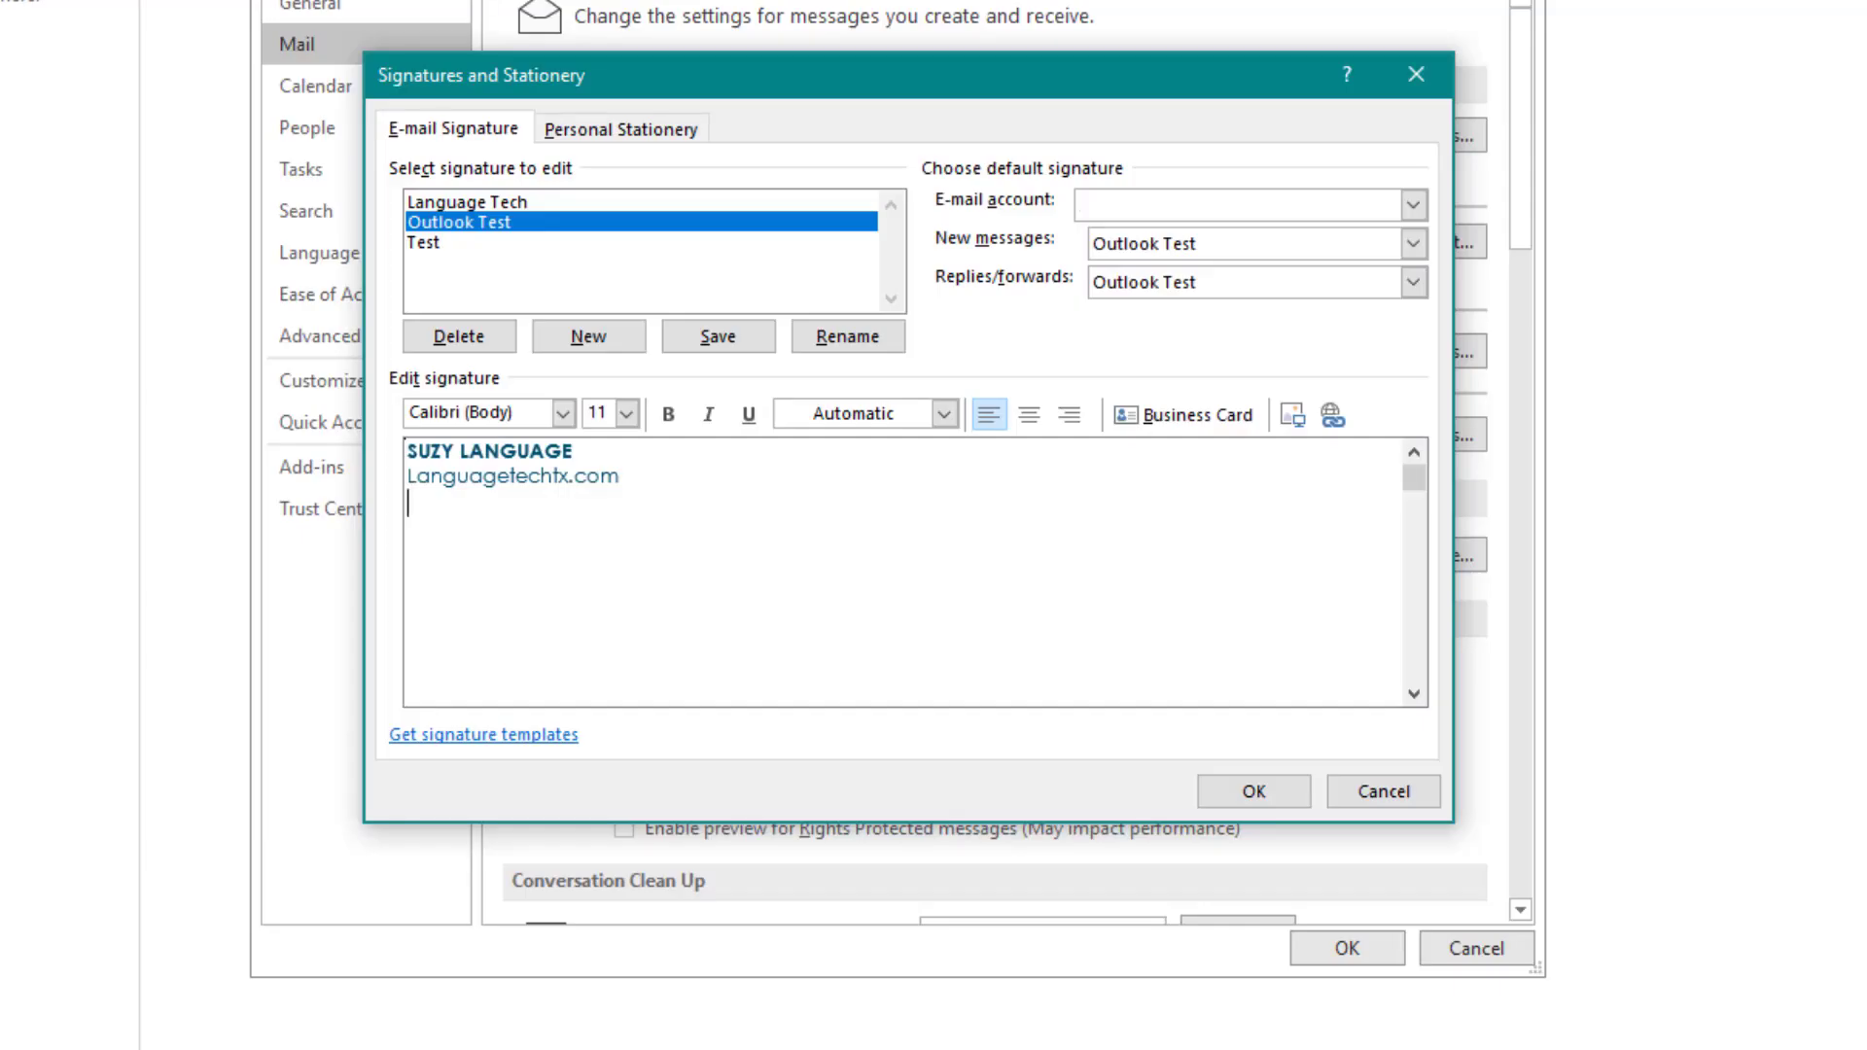
Insert the dark Language Tech Logo-Aligned picture into the signature
left_click(1293, 415)
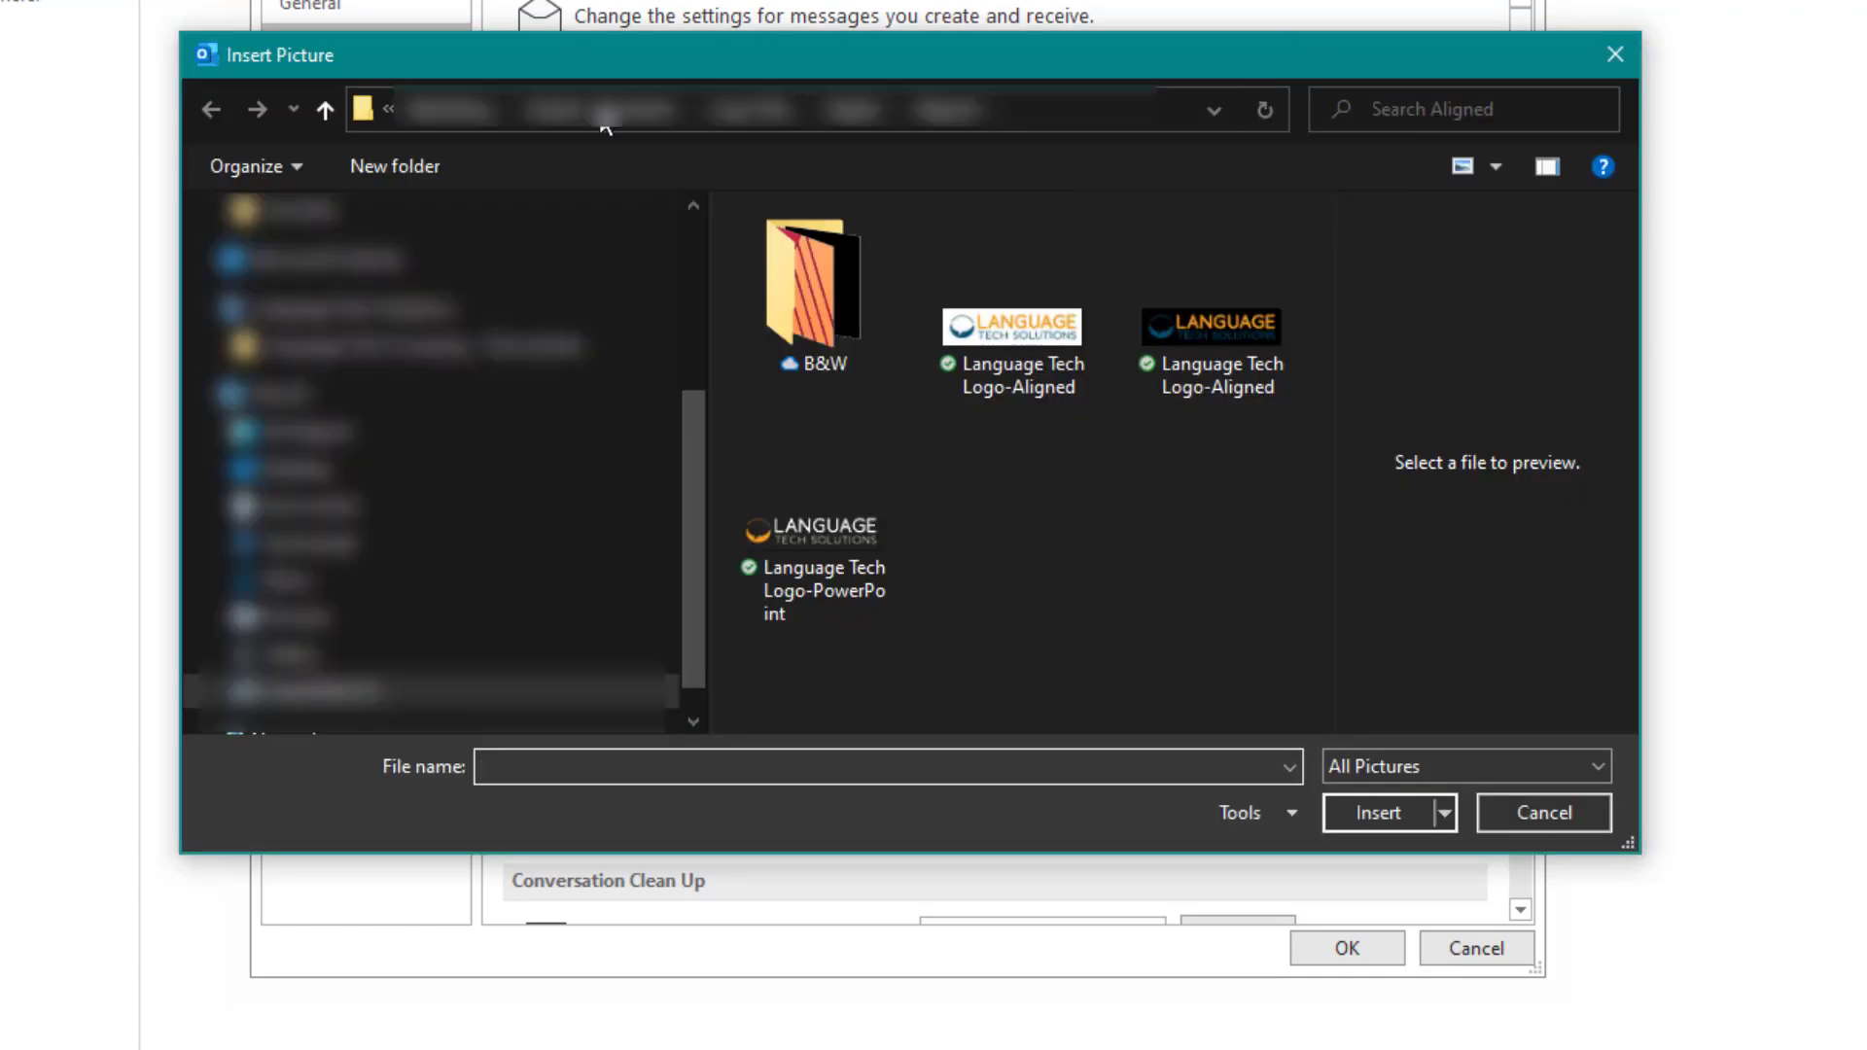
left_click(1215, 325)
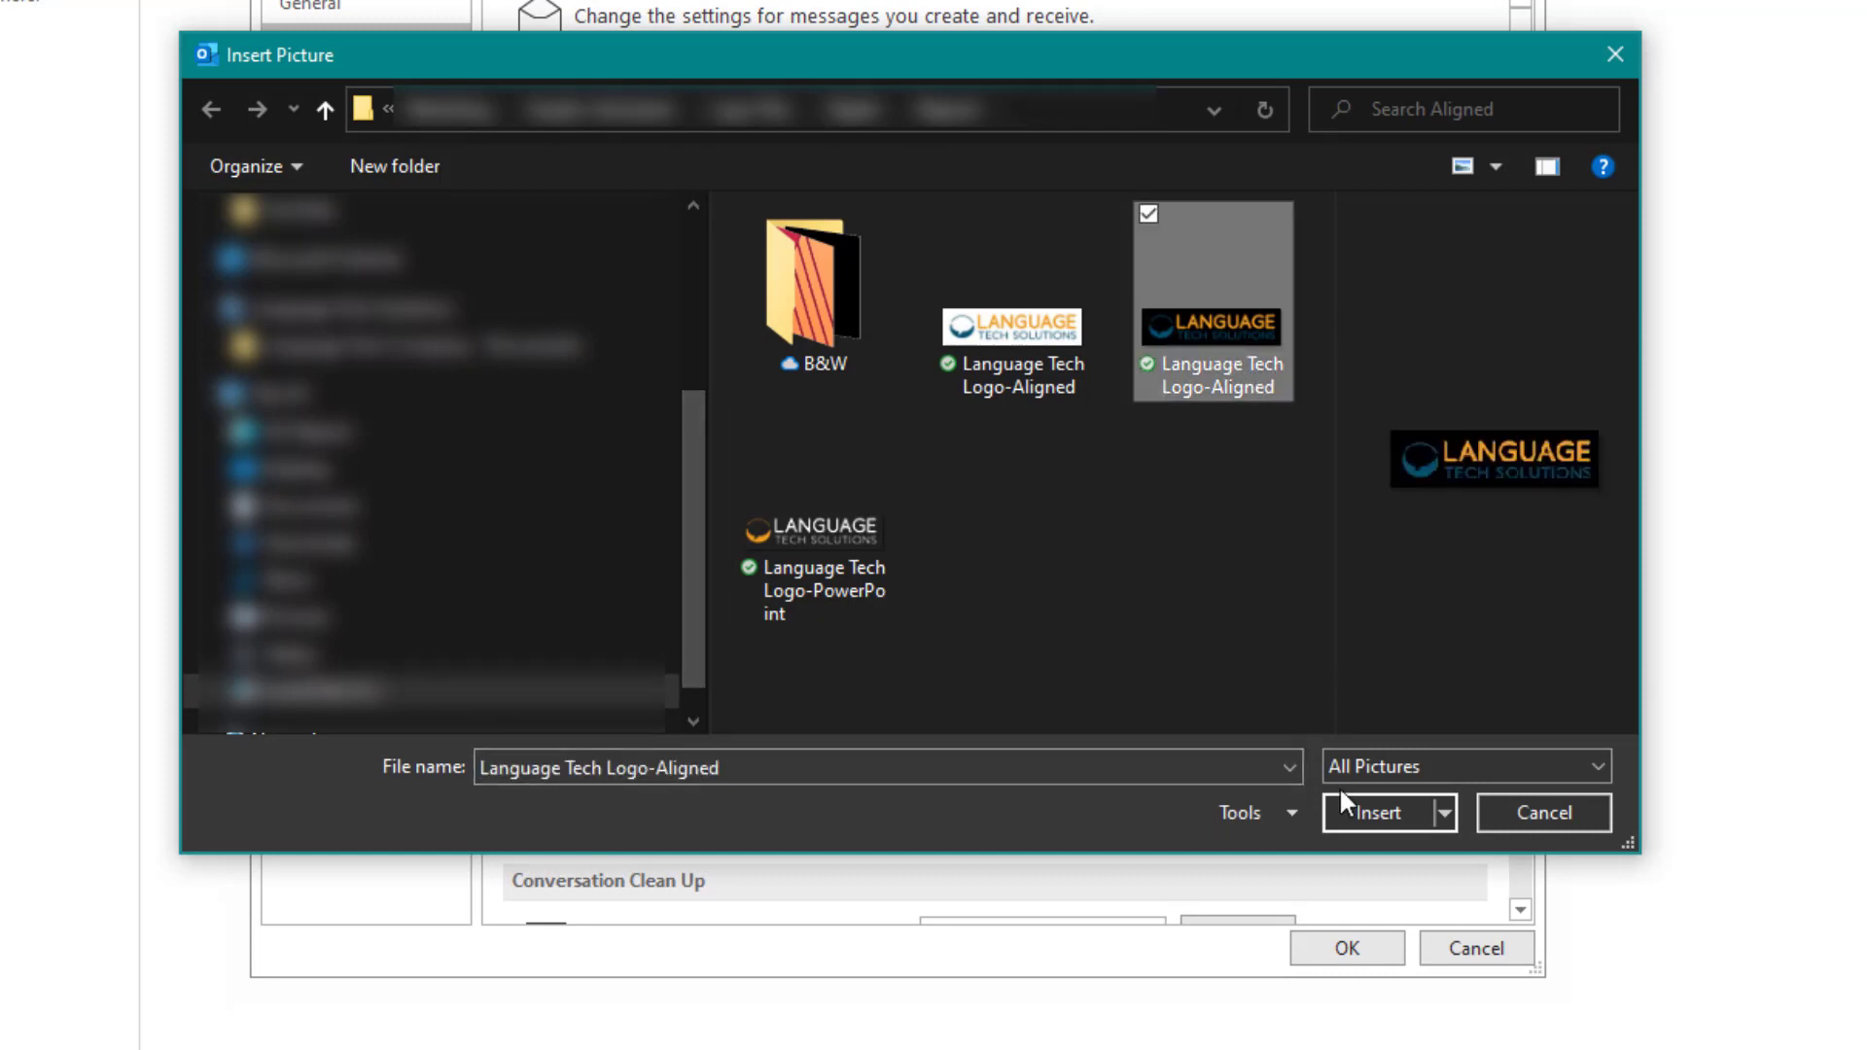
left_click(1373, 813)
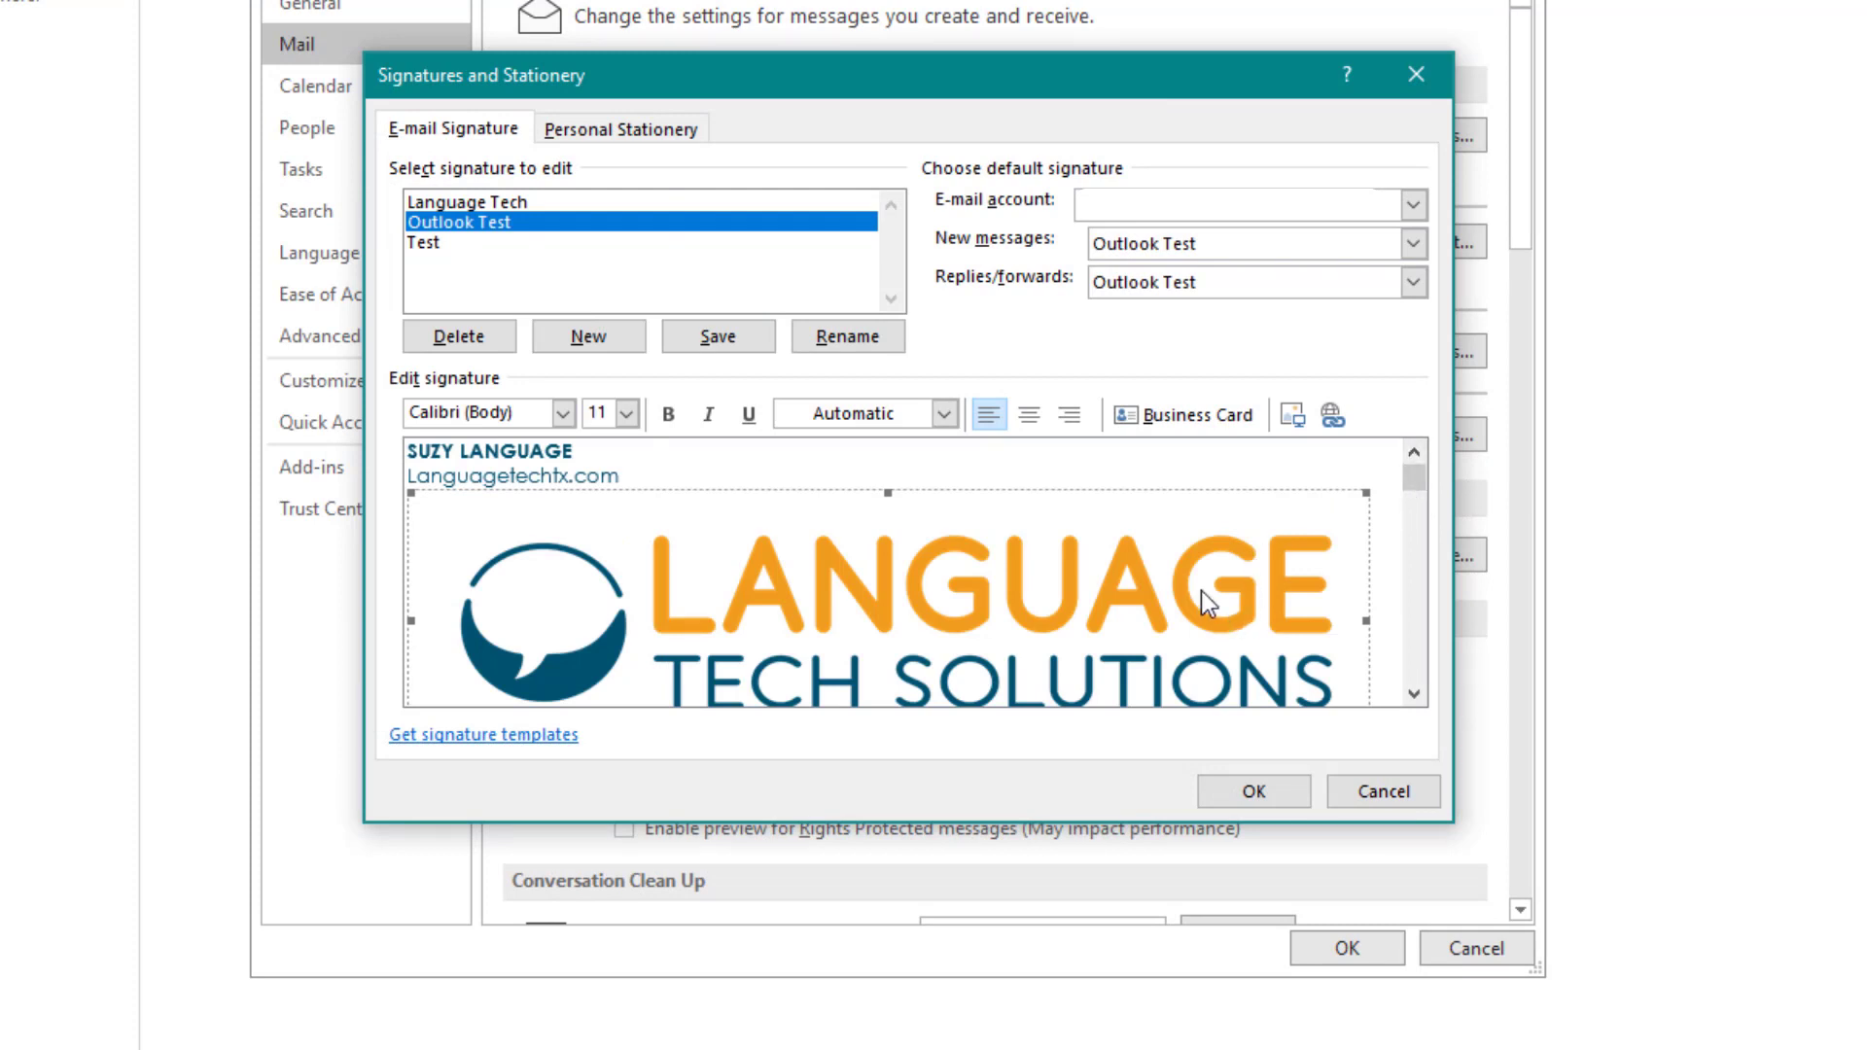
Scale the logo down to 10% height on the Picture dialog's Size tab
right_click(932, 559)
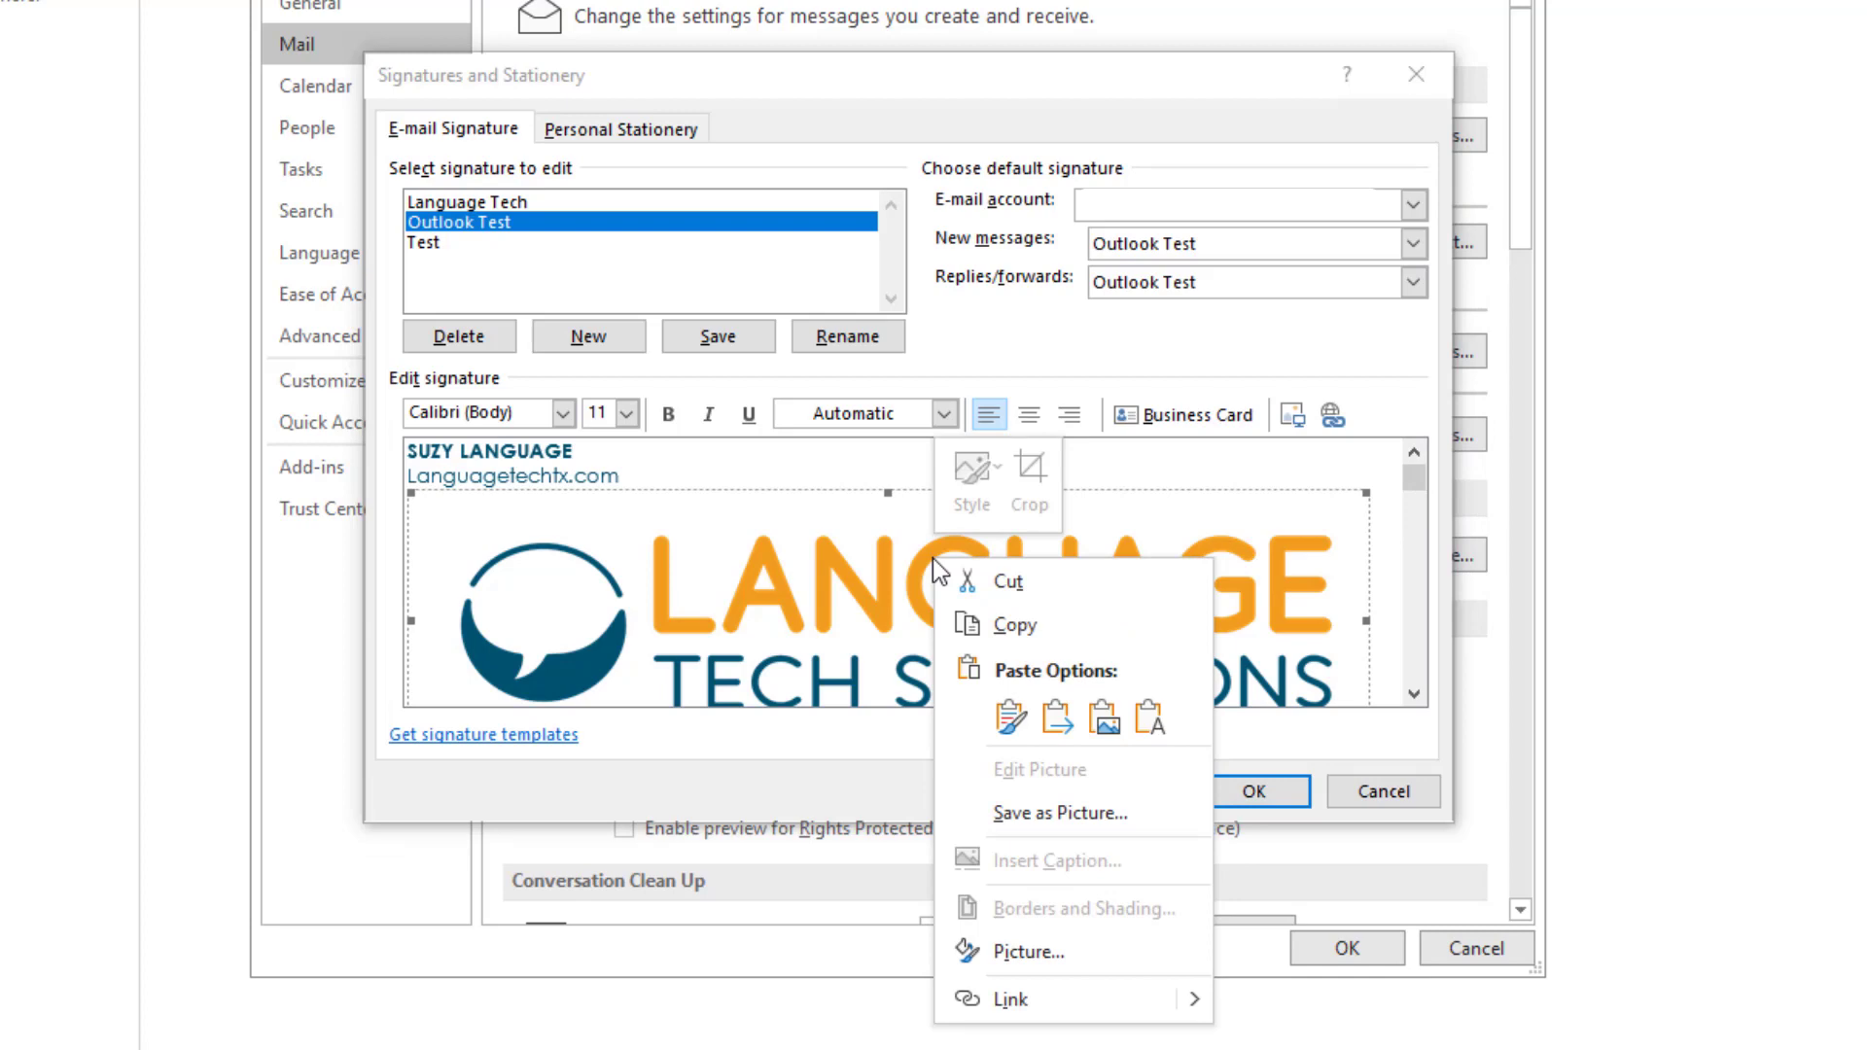
left_click(1029, 952)
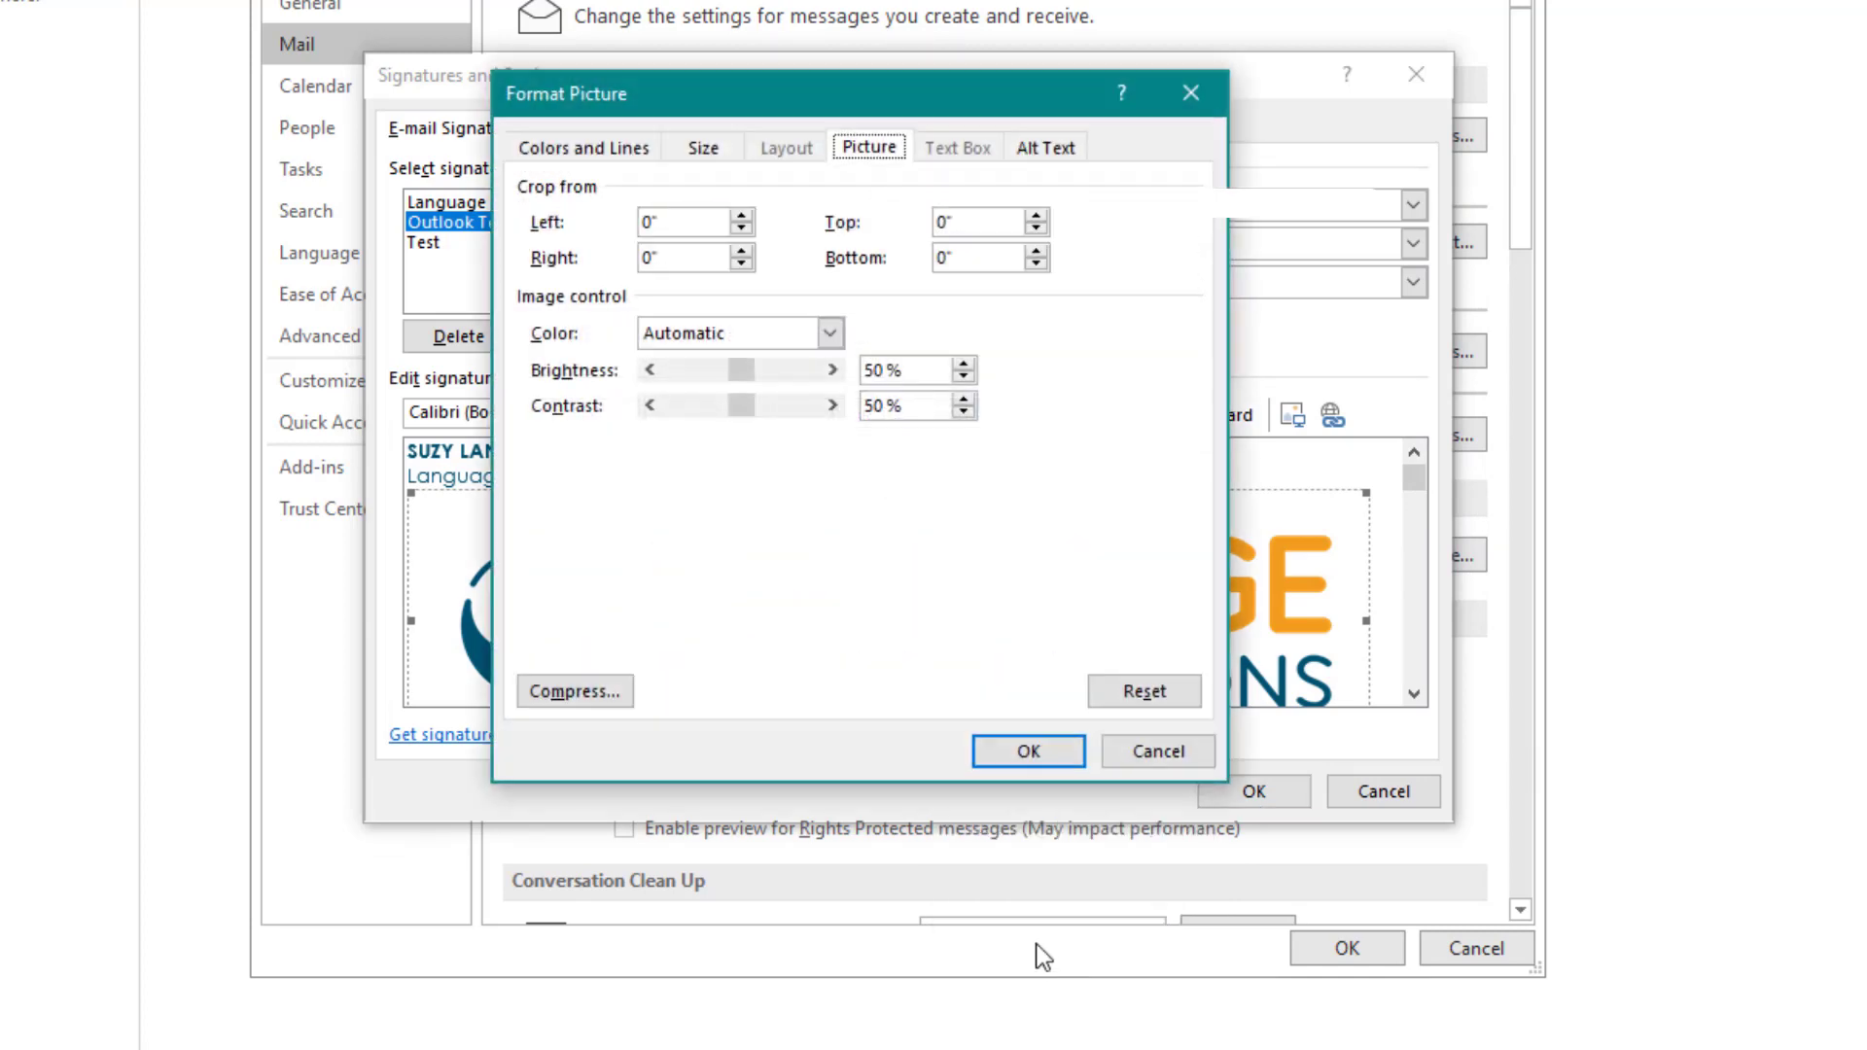
left_click_drag(883, 85, 1171, 90)
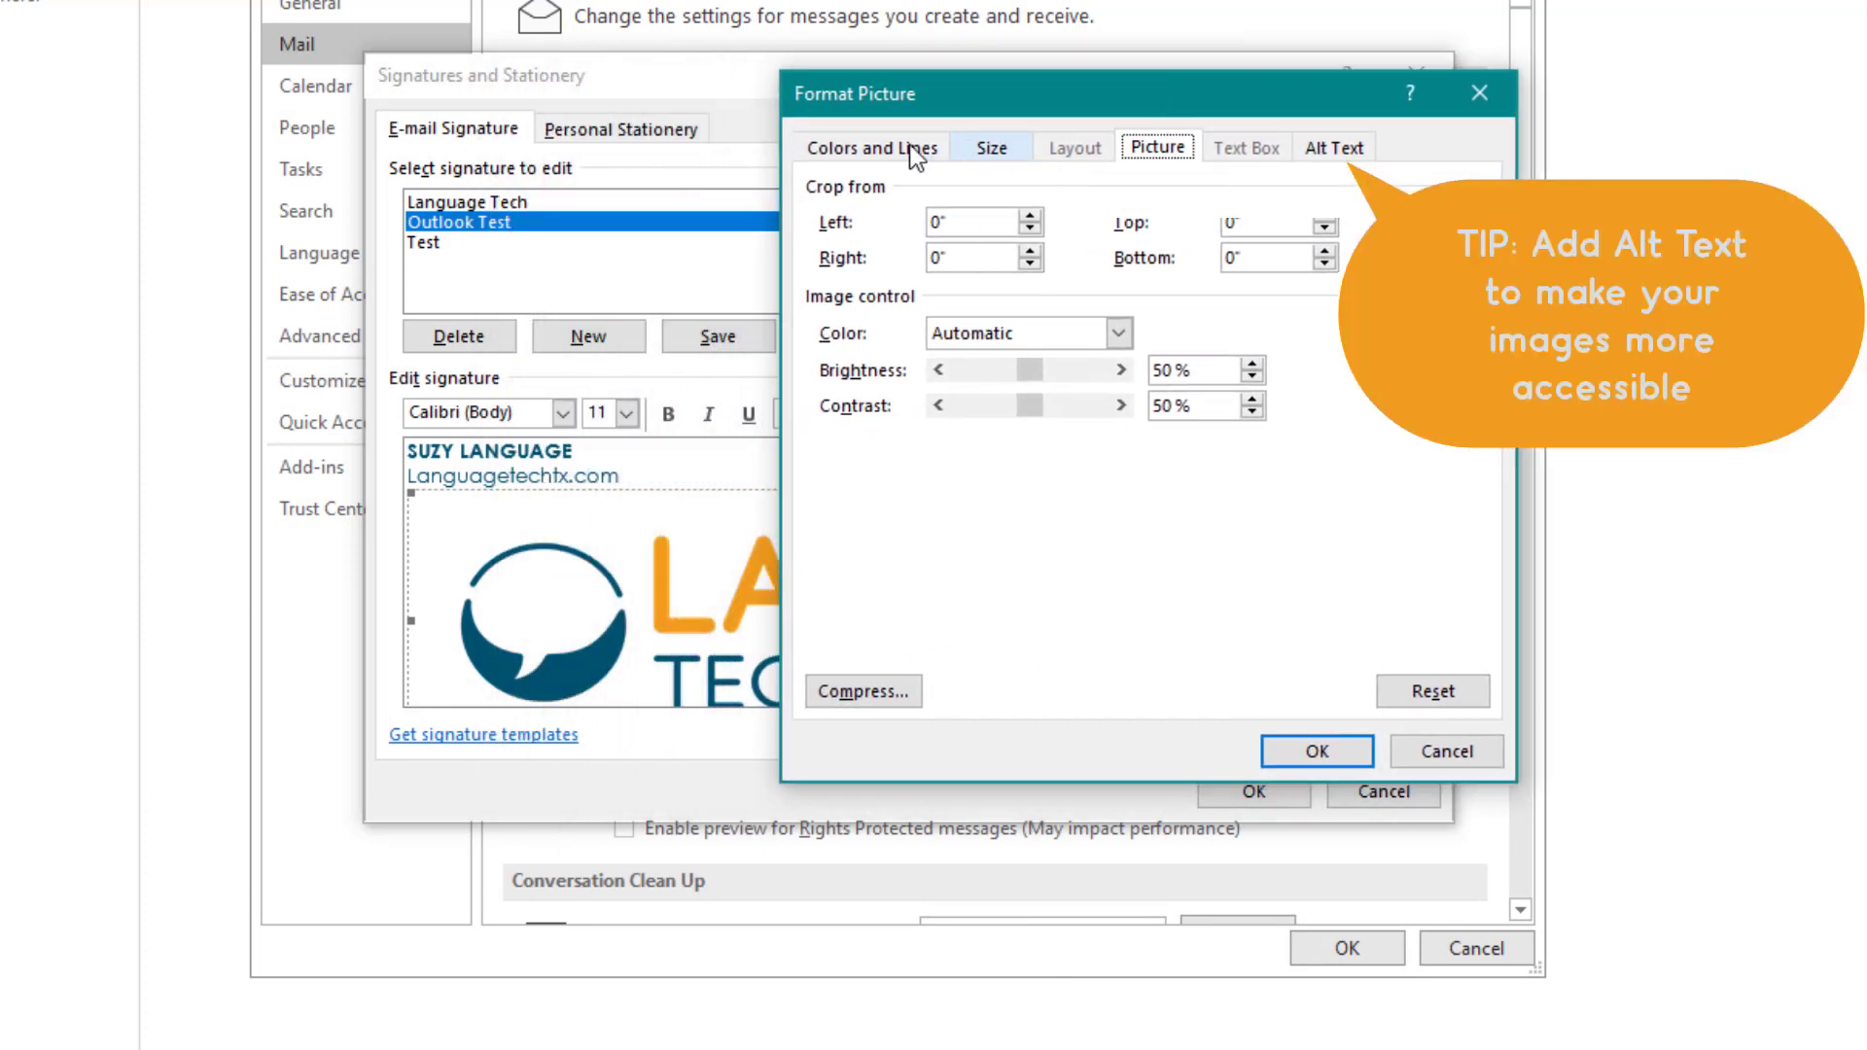
left_click(1021, 148)
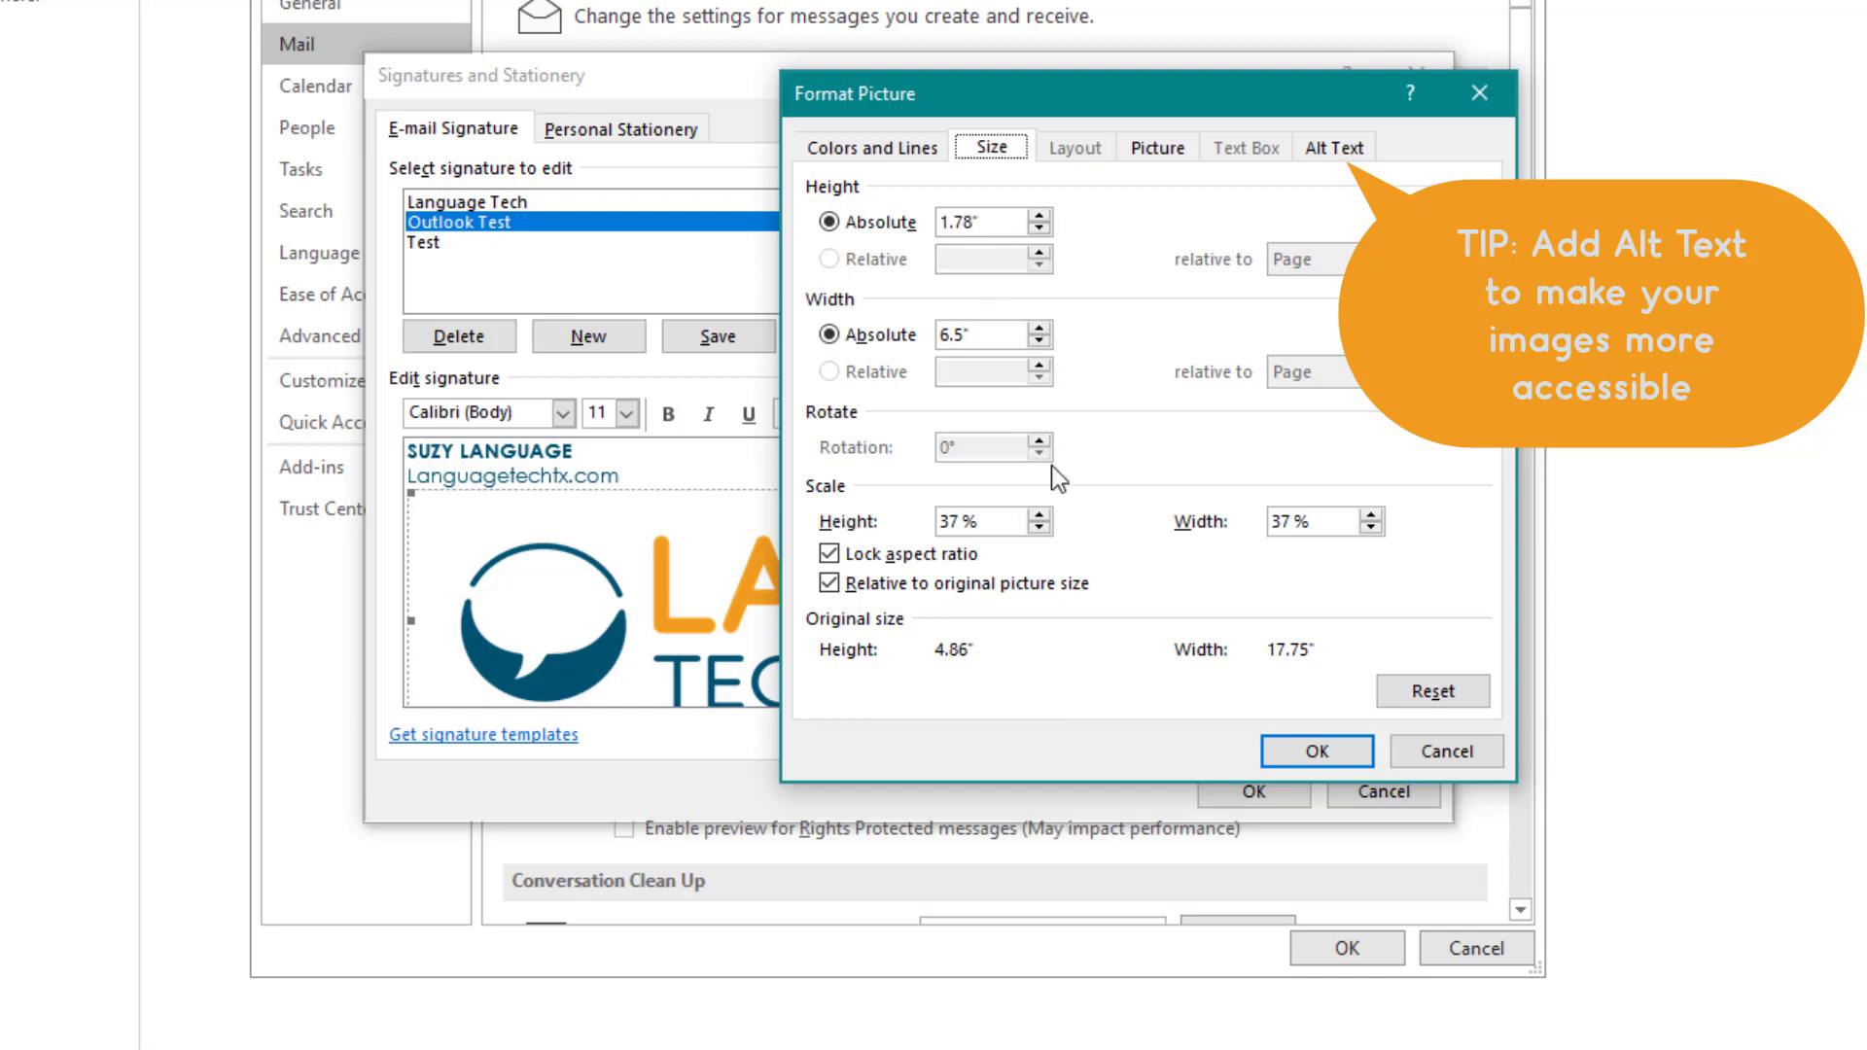
left_click_drag(963, 522, 922, 503)
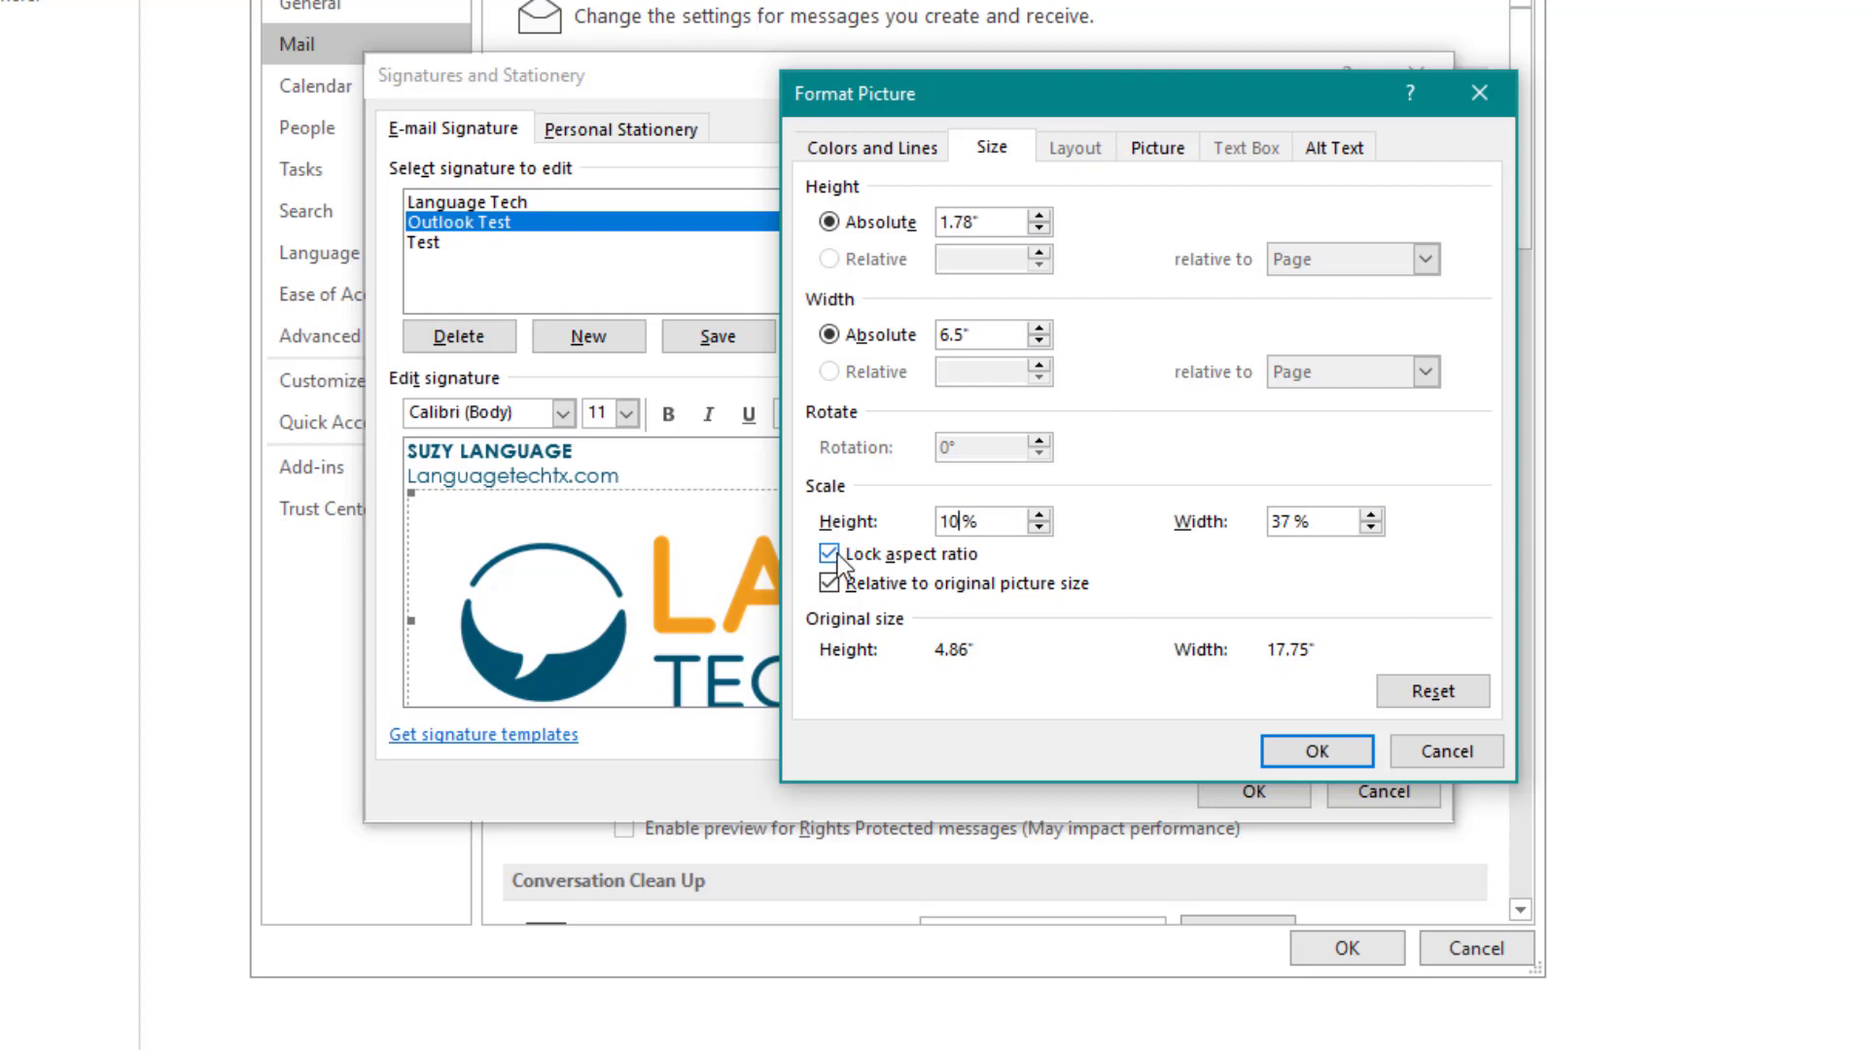
left_click(1319, 760)
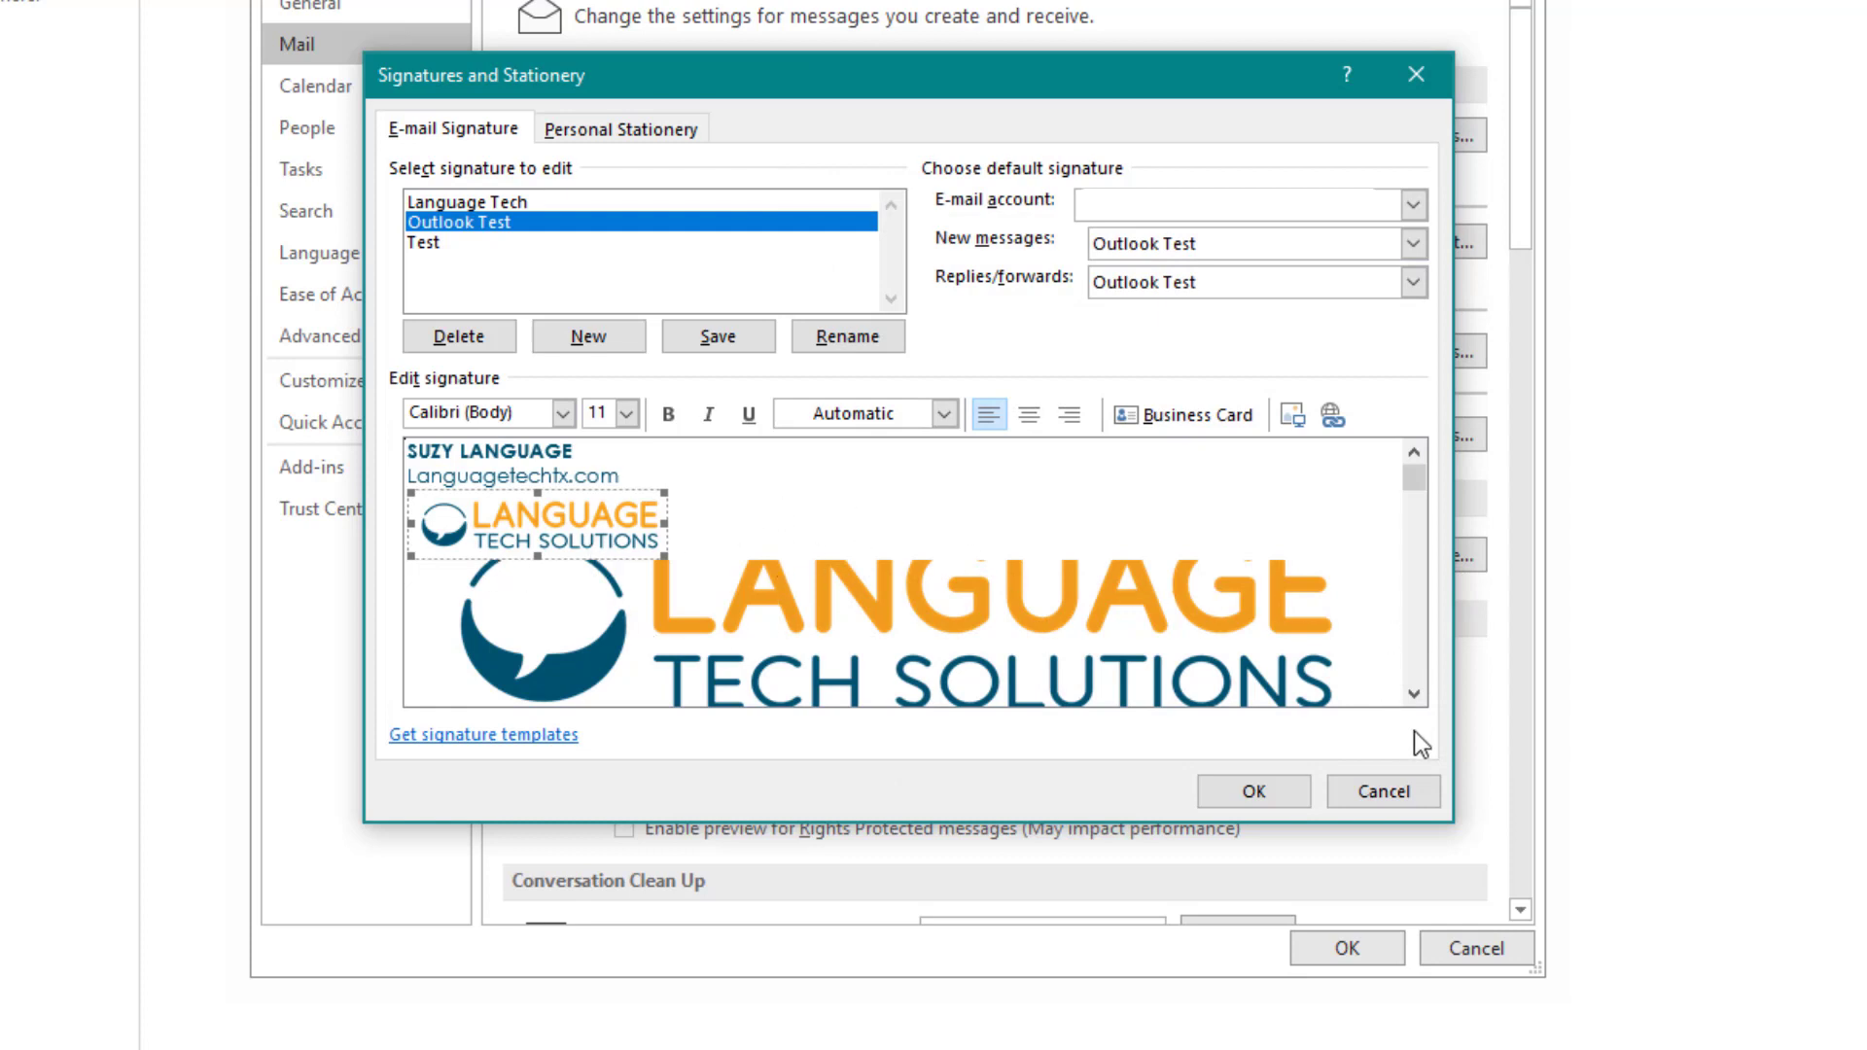
left_click(1414, 694)
left_click(1414, 454)
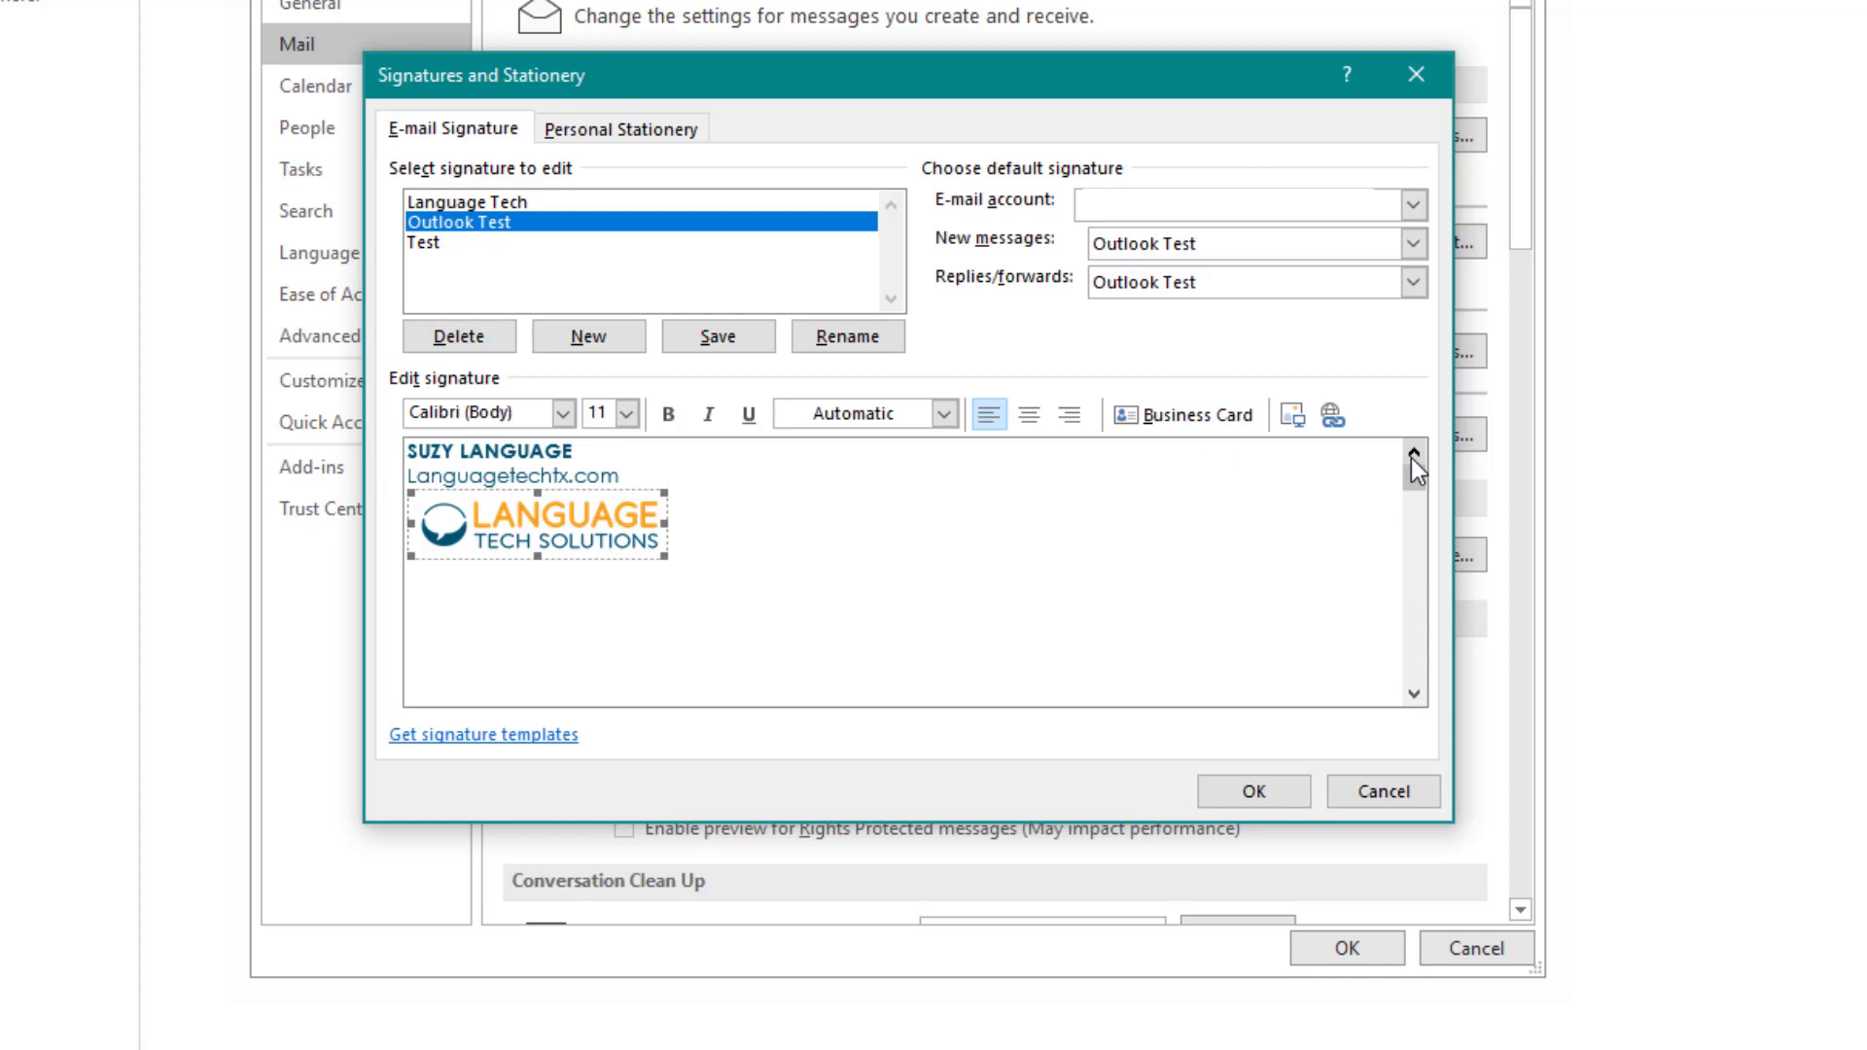
left_click(849, 576)
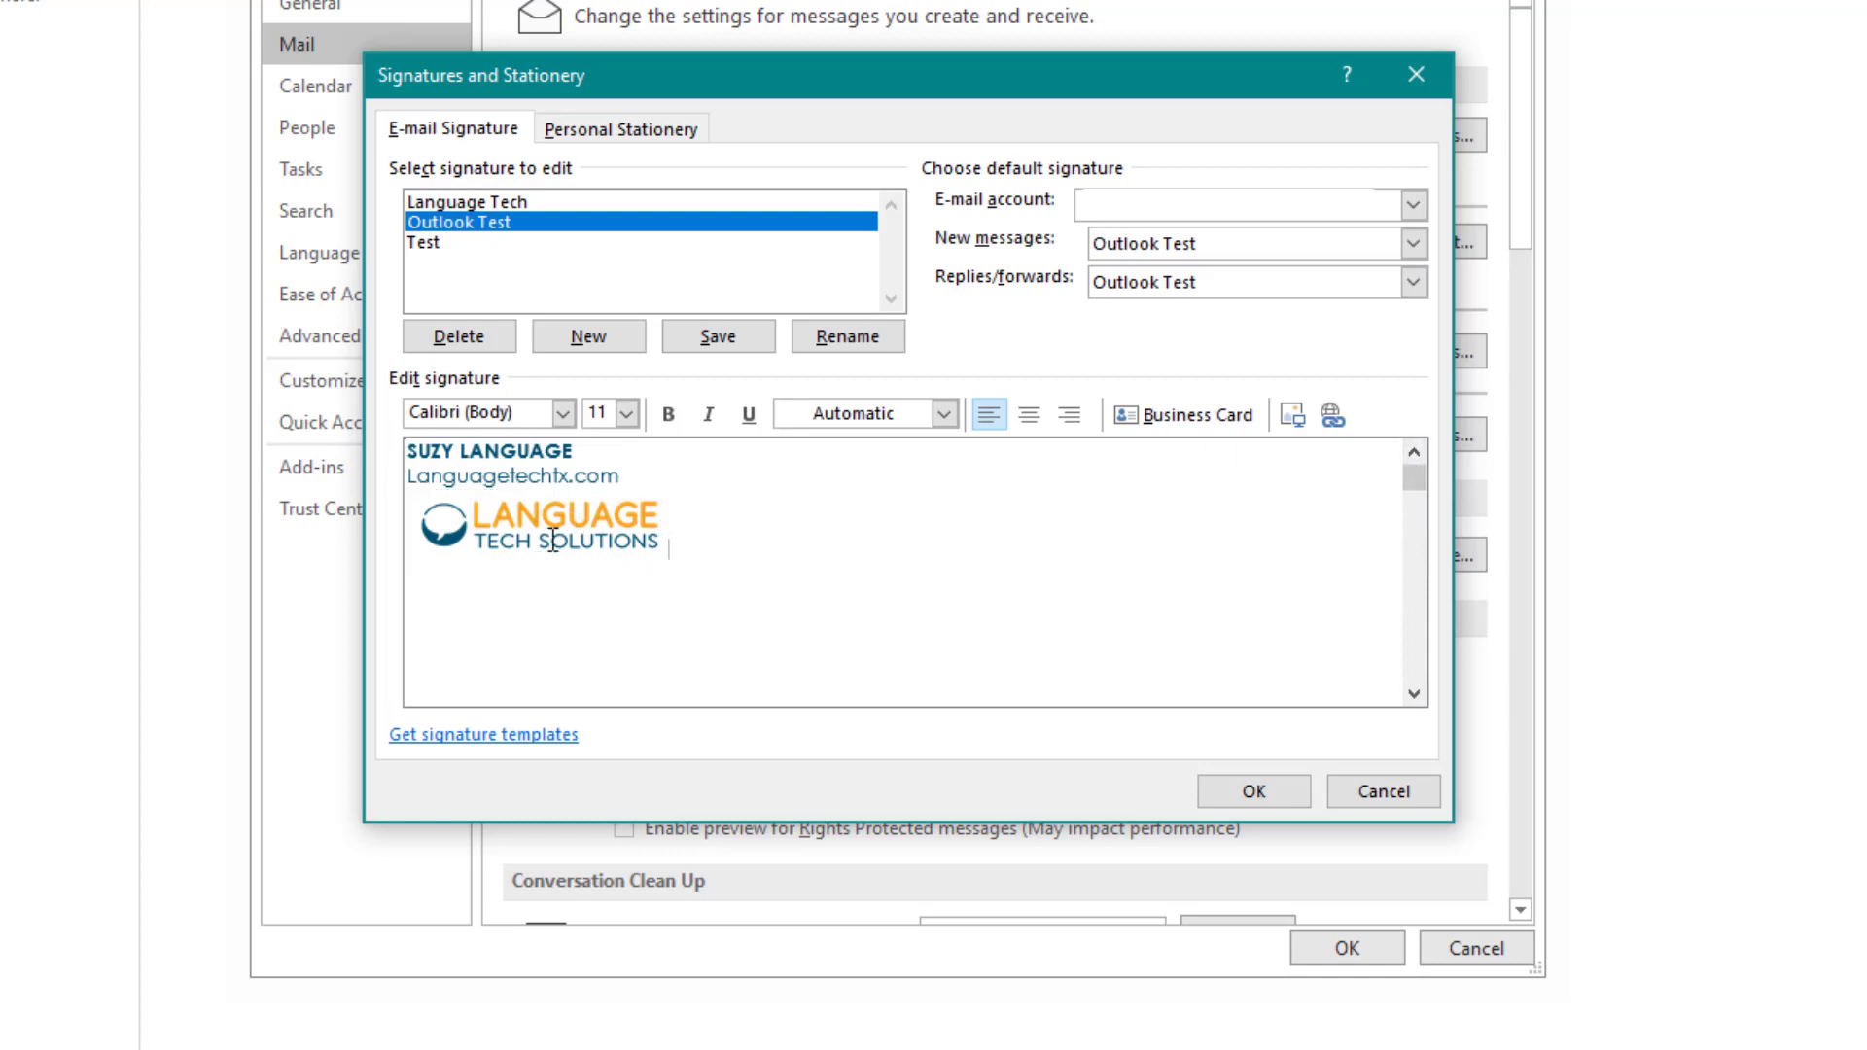
left_click(552, 541)
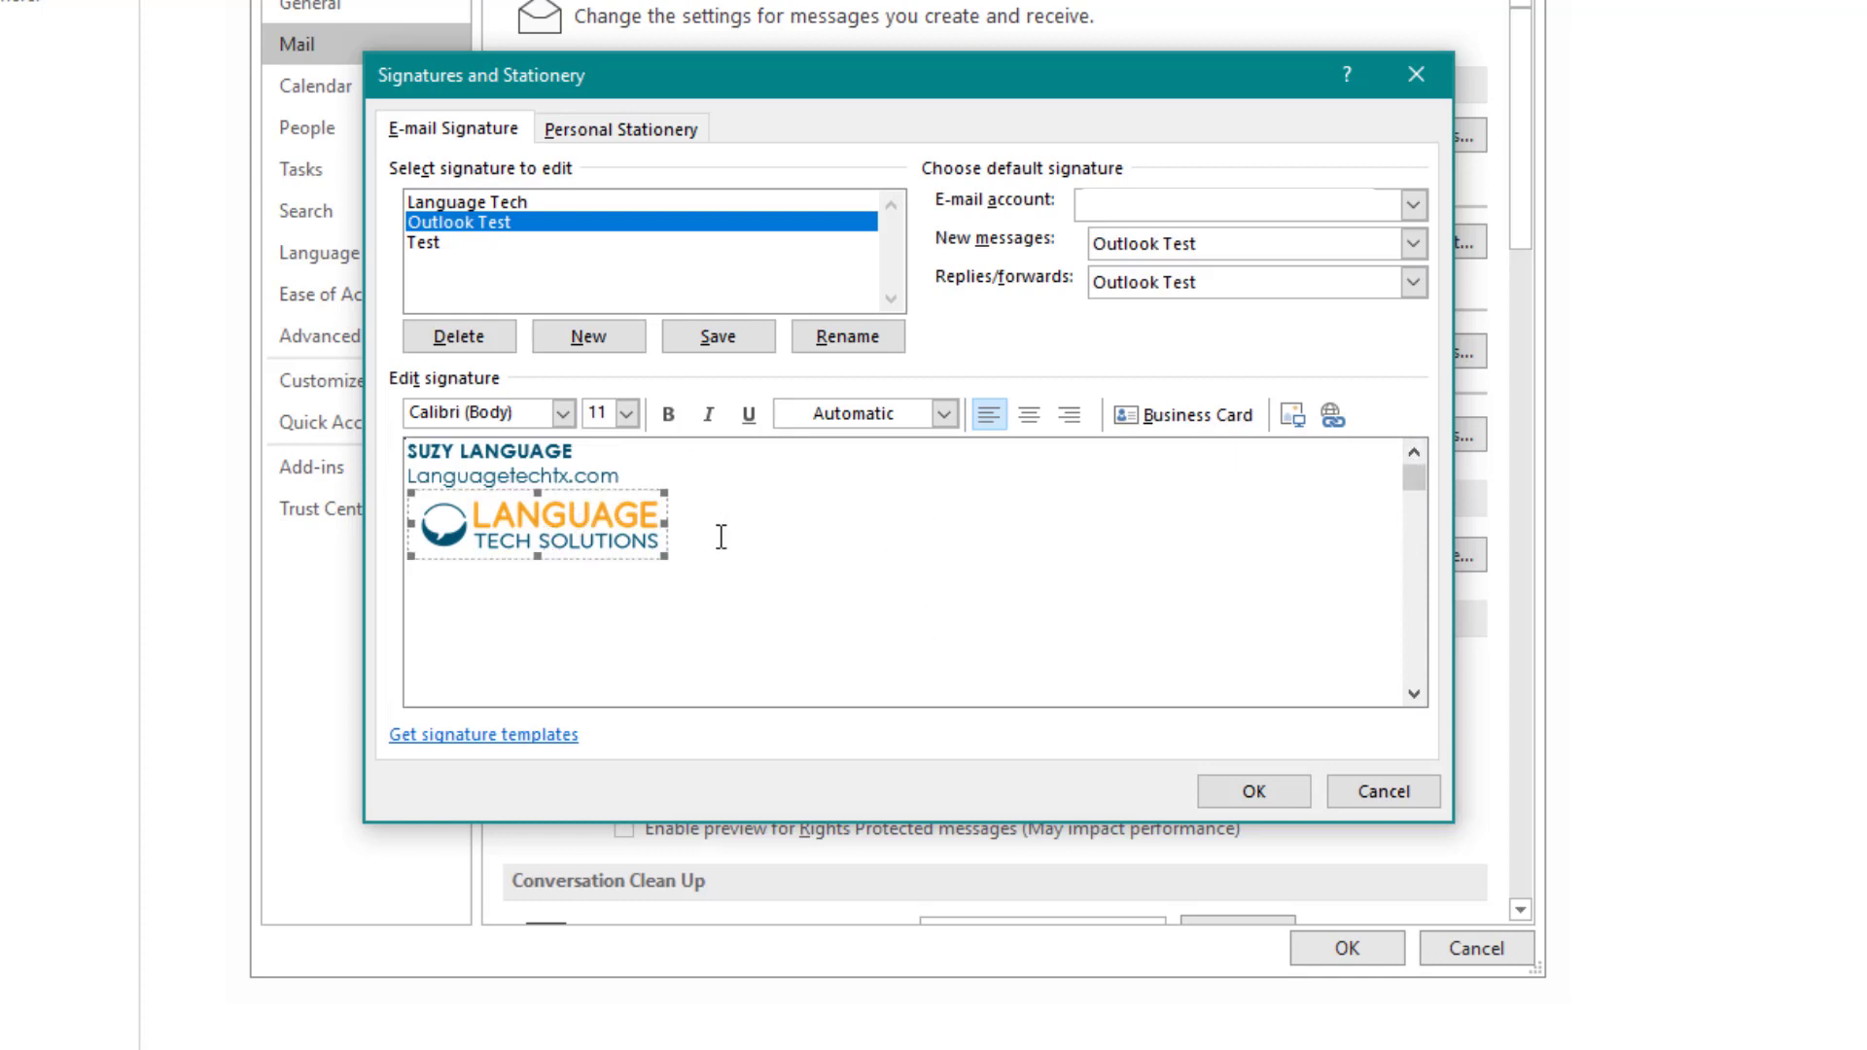
Rescale the logo to 8% height with aspect ratio locked, then select it
right_click(537, 529)
left_click(634, 926)
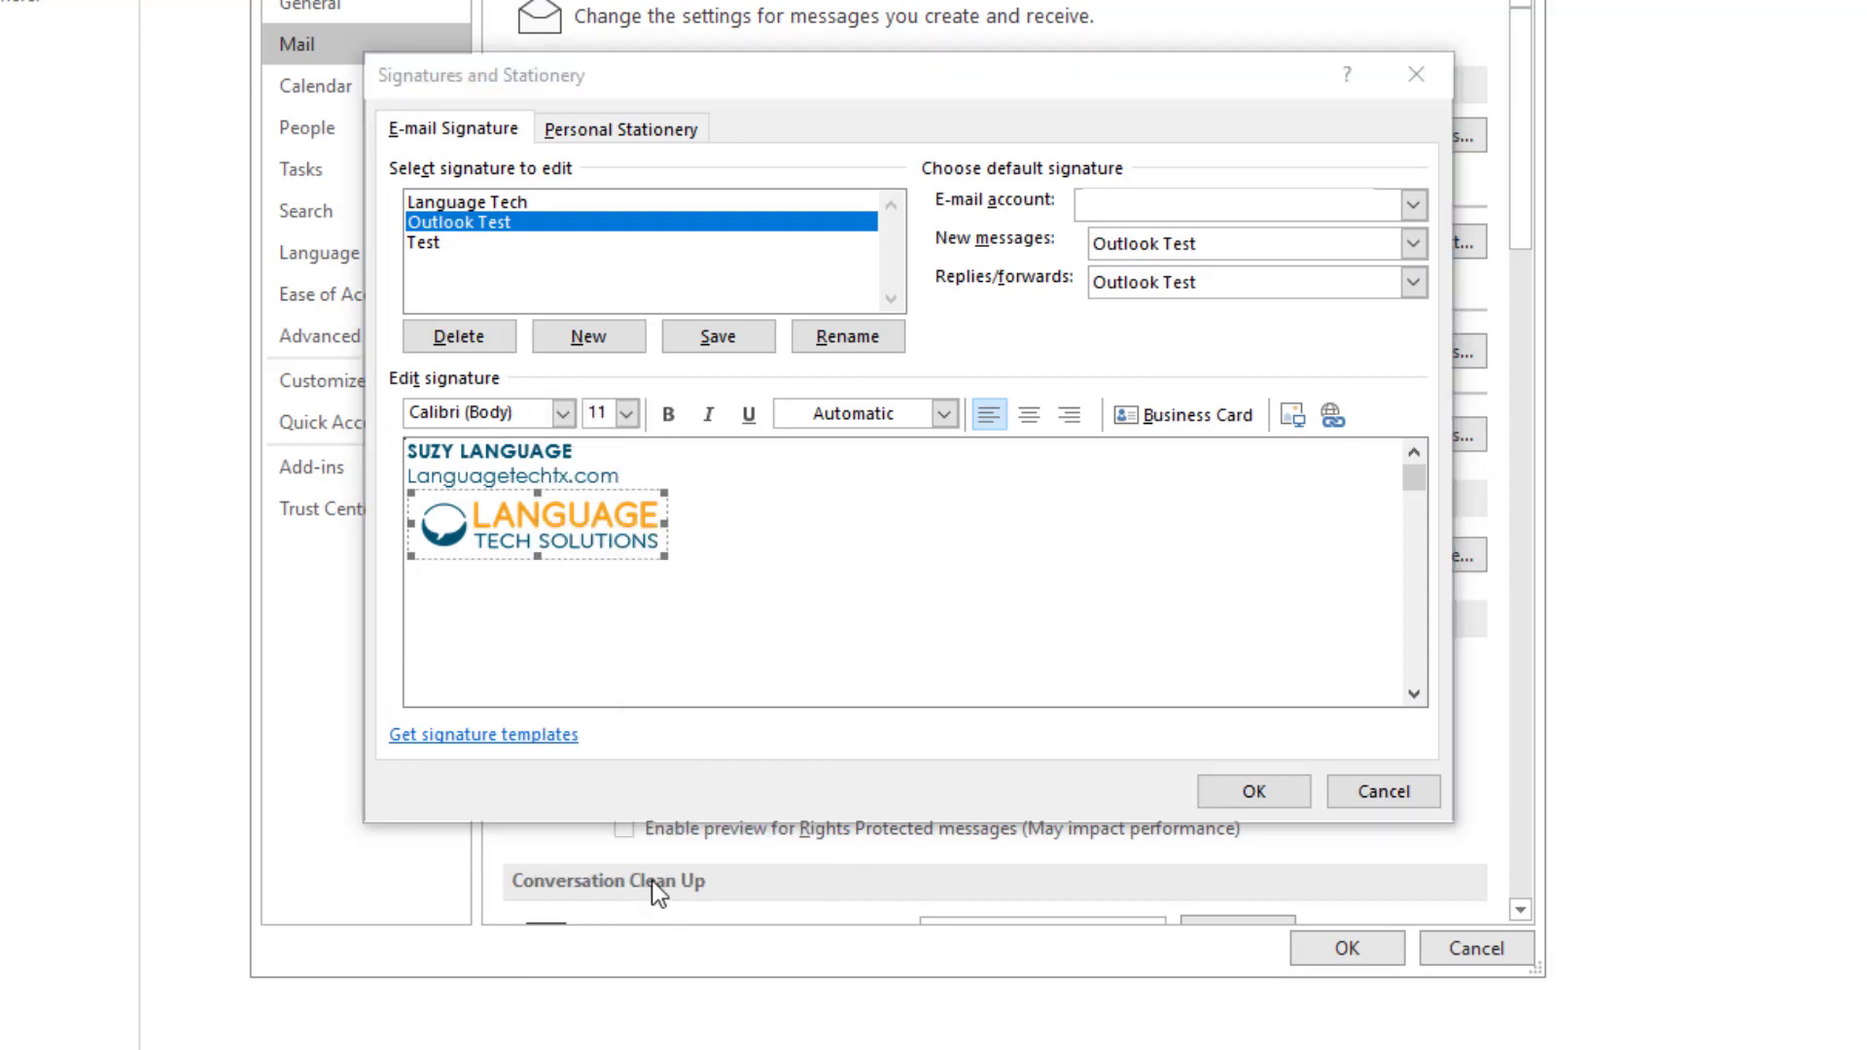
left_click(992, 147)
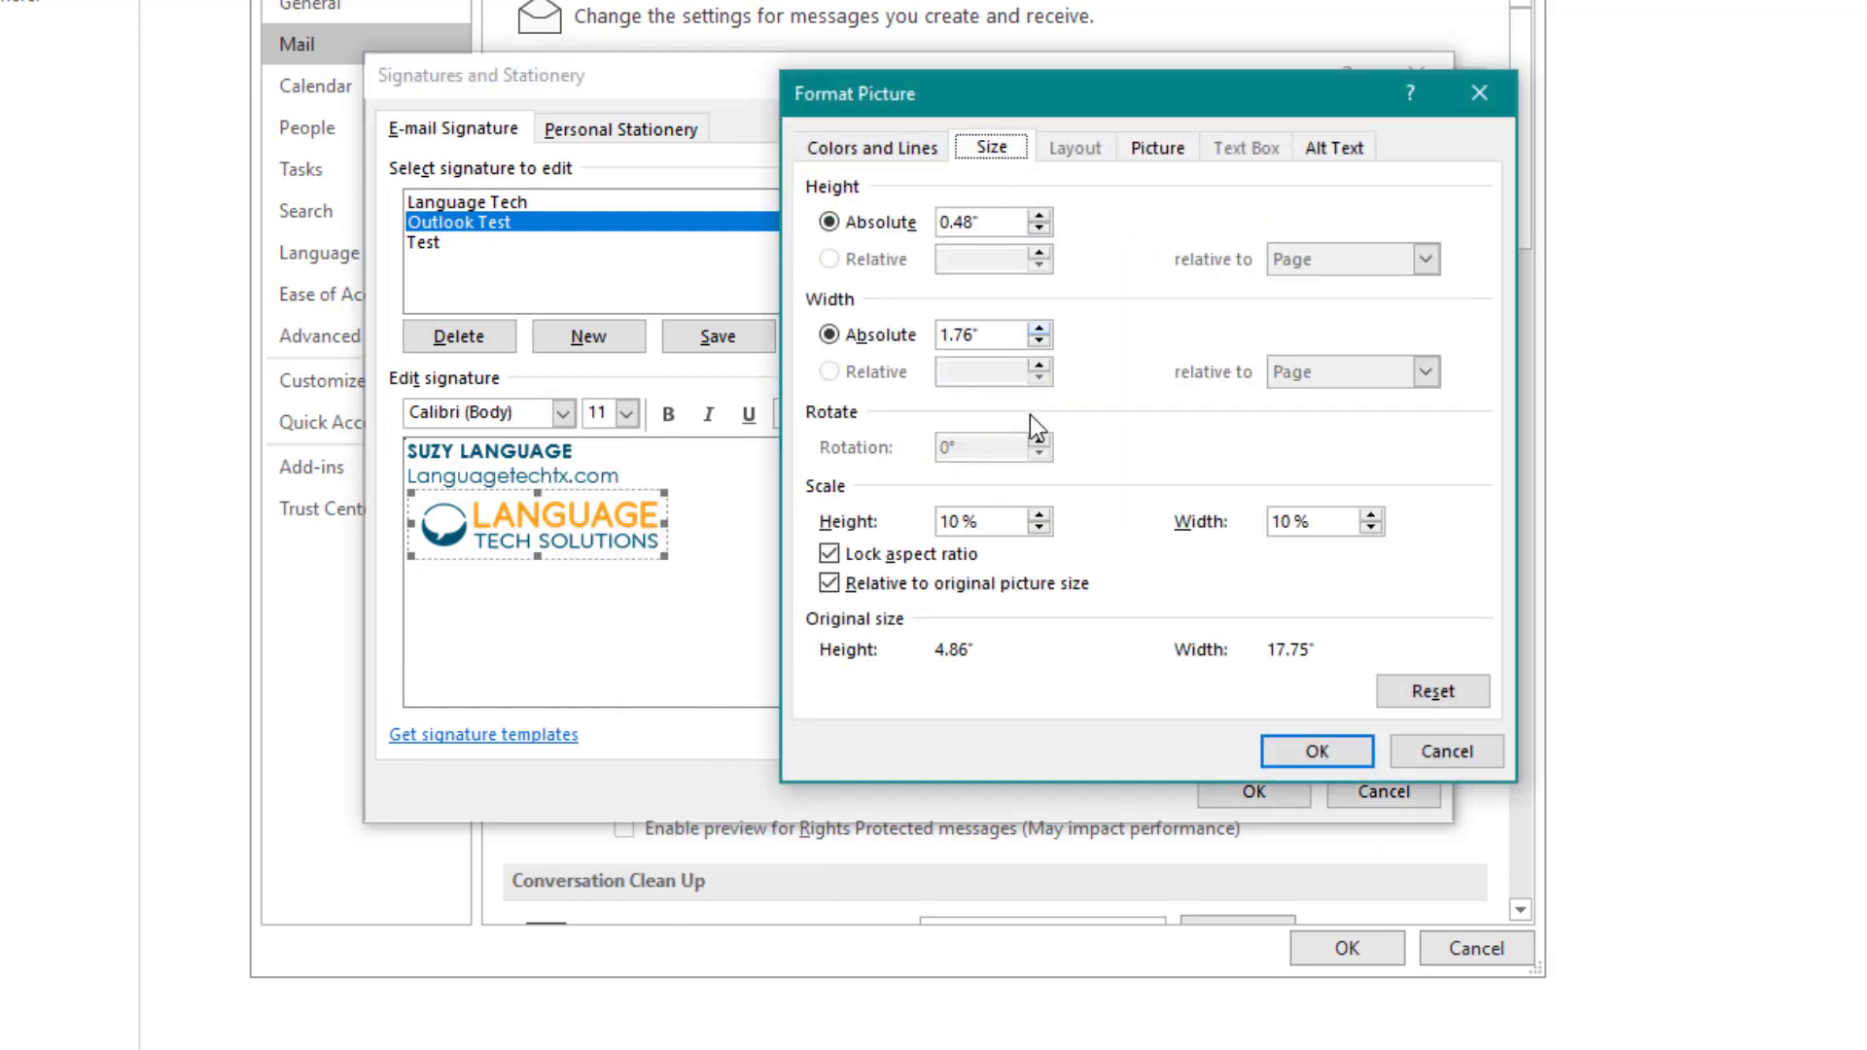
left_click_drag(960, 521, 922, 521)
type("8")
left_click(1347, 751)
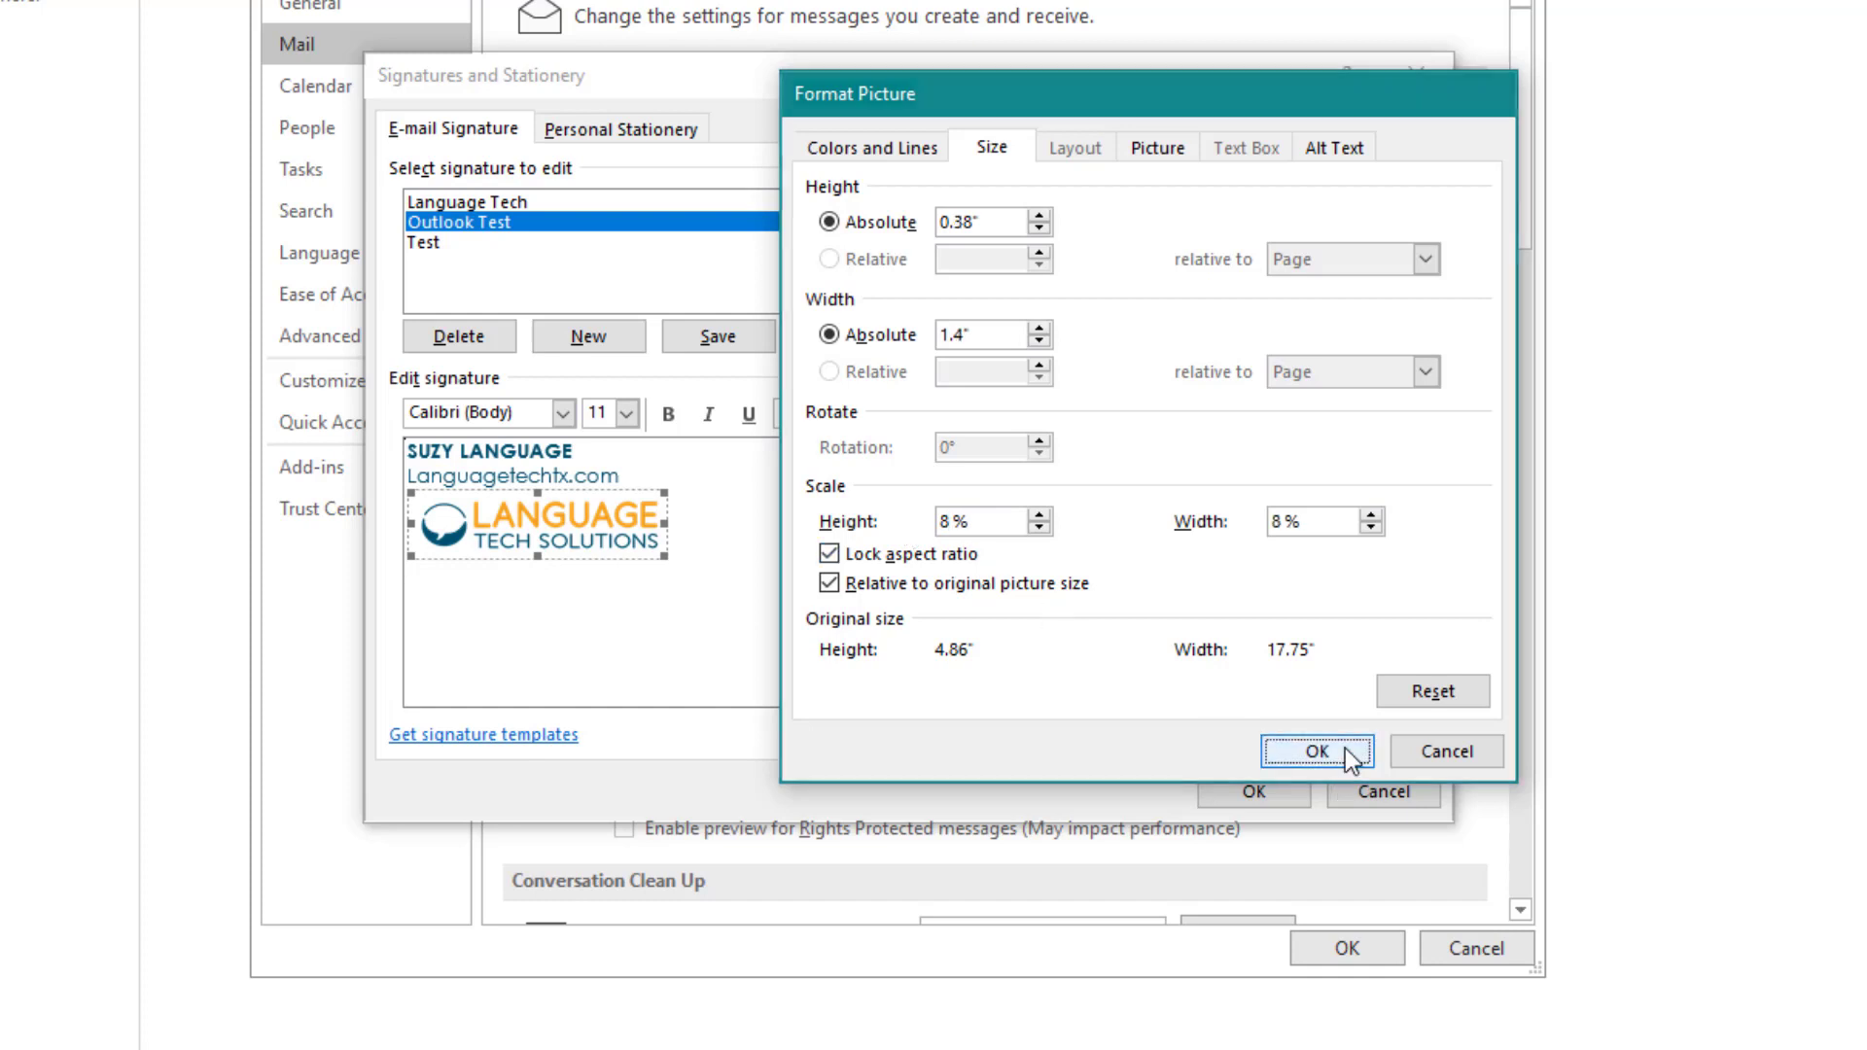
left_click(622, 522)
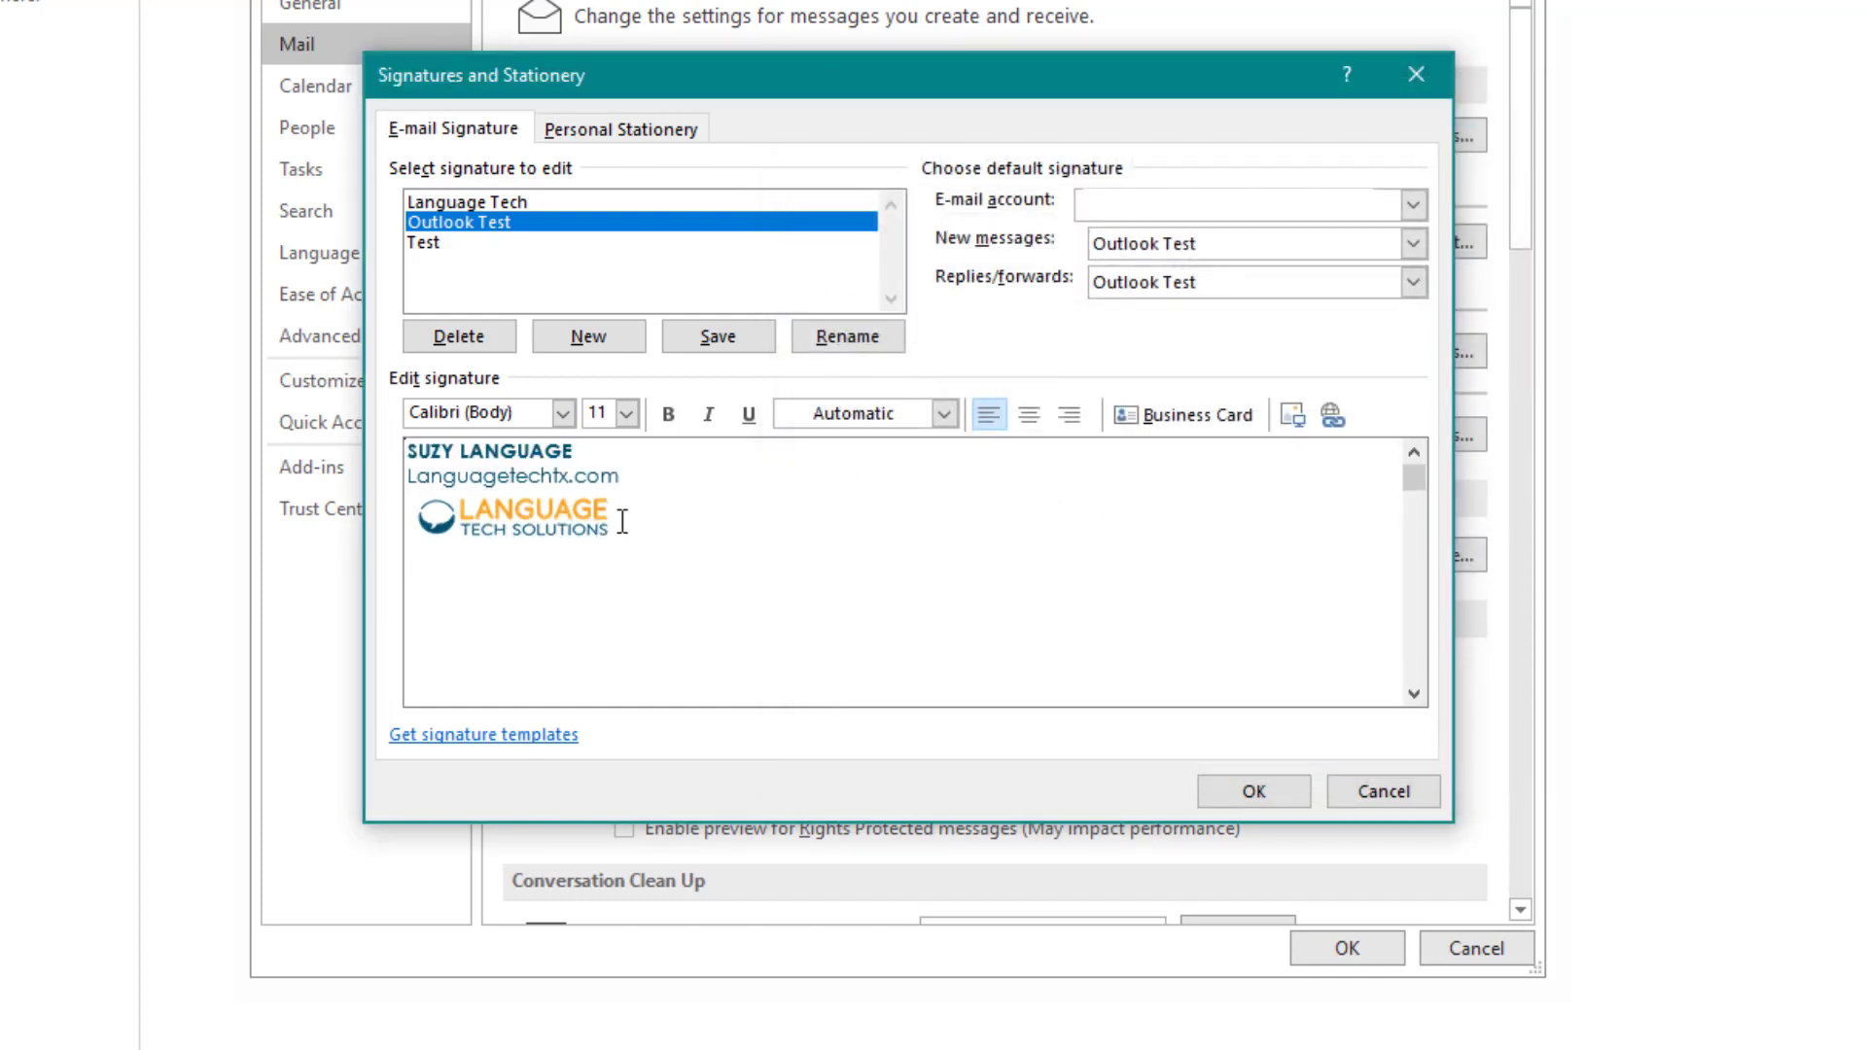
left_click(603, 520)
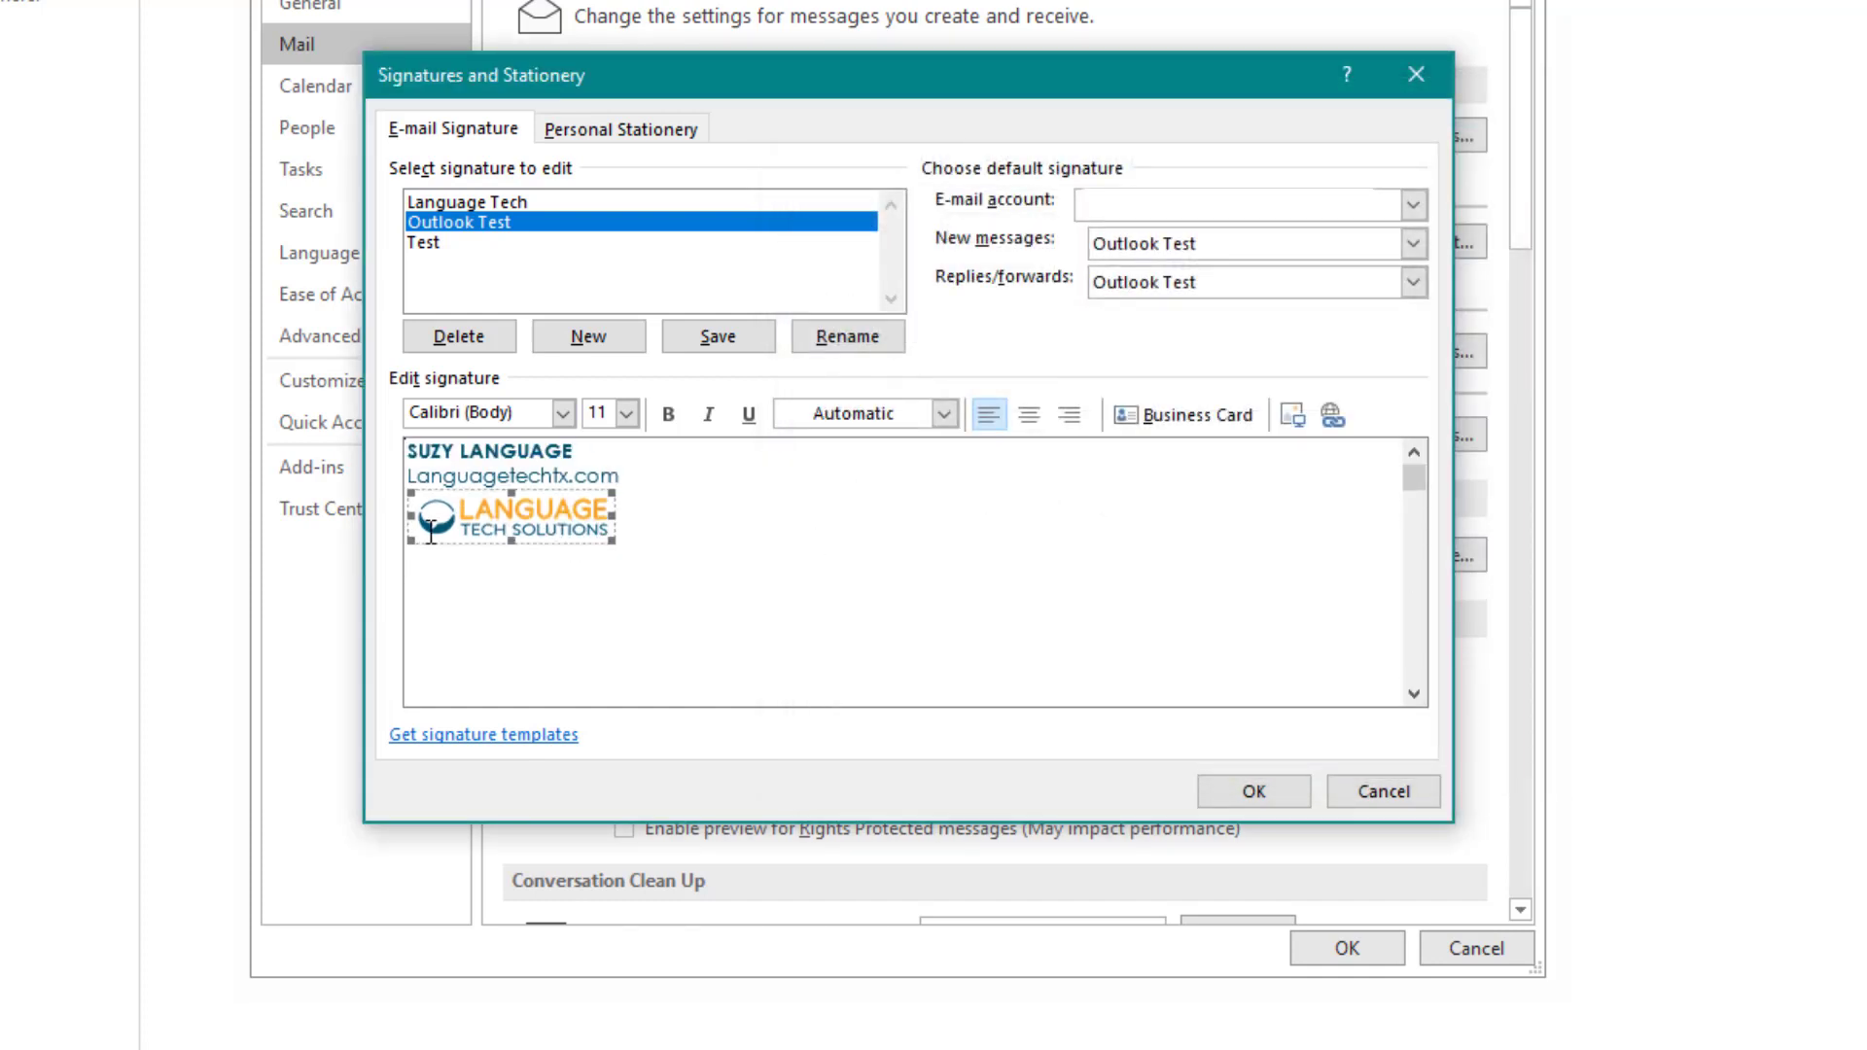
Link the signature logo to the address LANGUAGETECHTX.COM
left_click(1332, 422)
type("LANGUAGET")
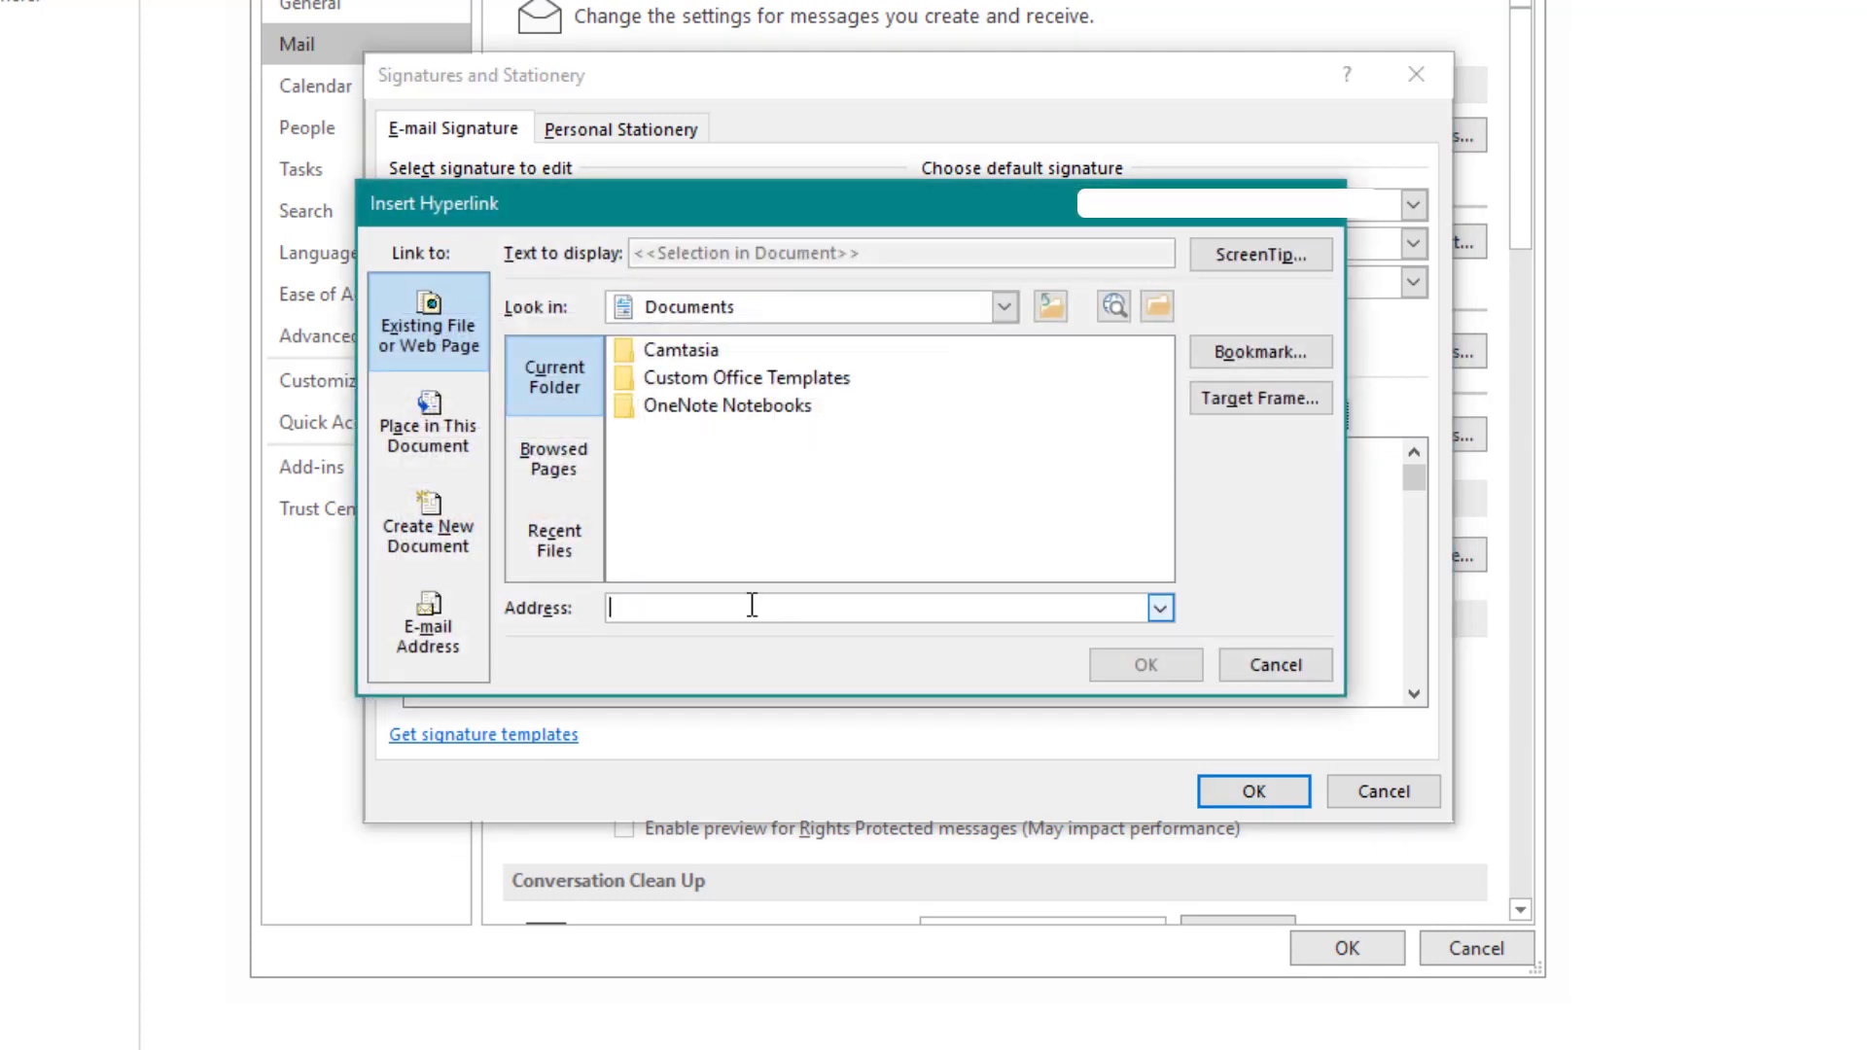
type("ECHTX.COM")
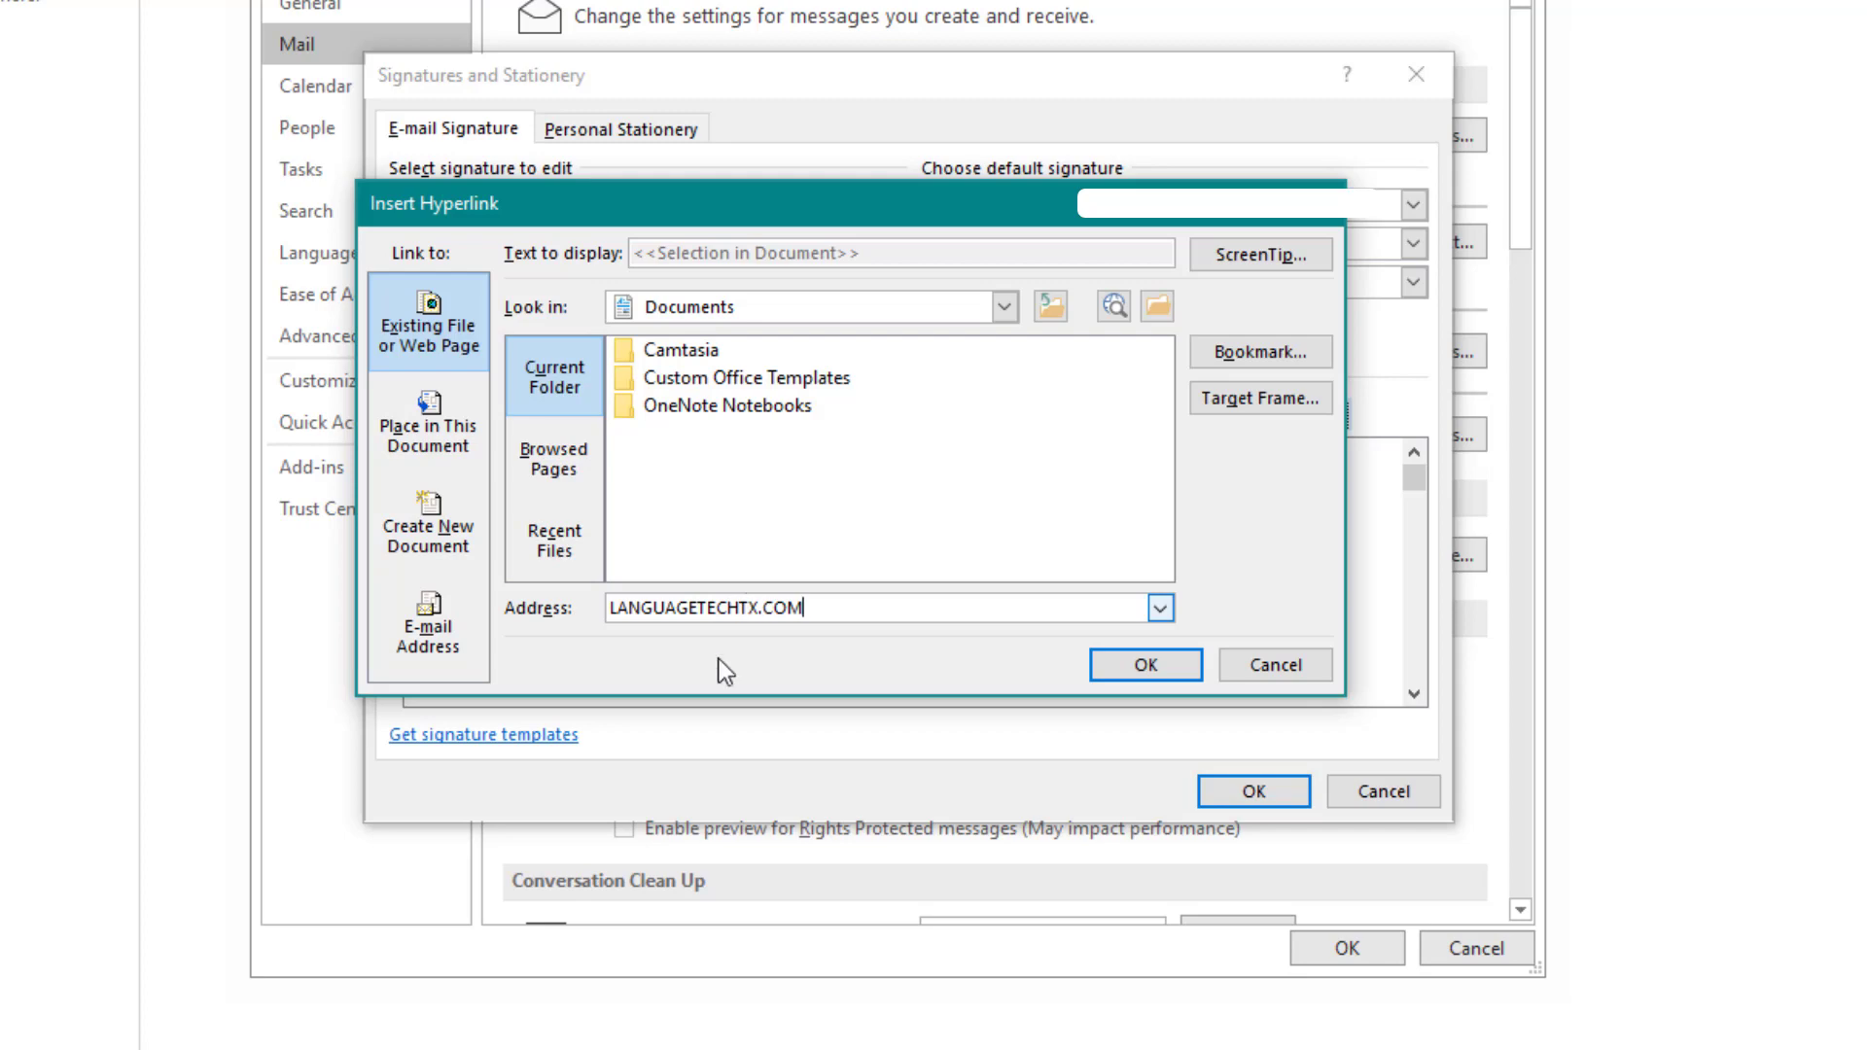
left_click(1108, 669)
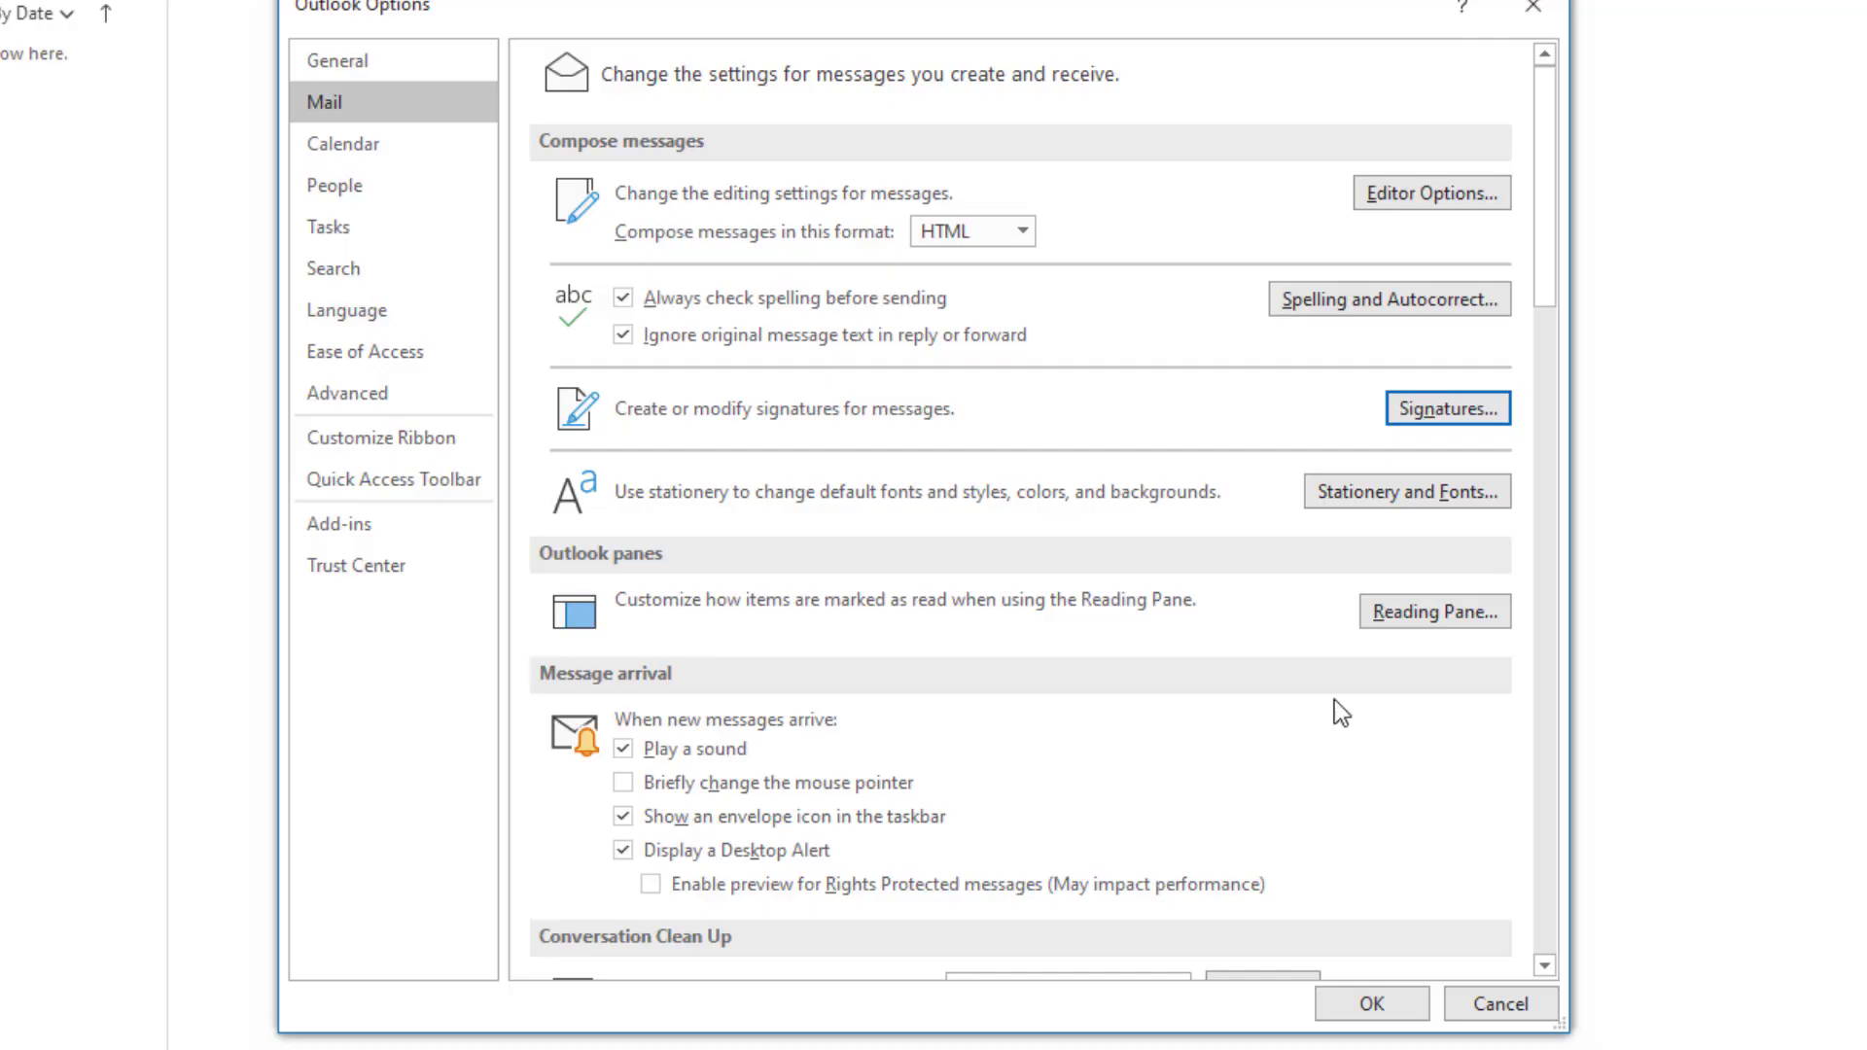
Open the folder holding the Outlook Test signature files from the Signatures button
left_click(1478, 413)
left_click(1461, 416, "ctrl")
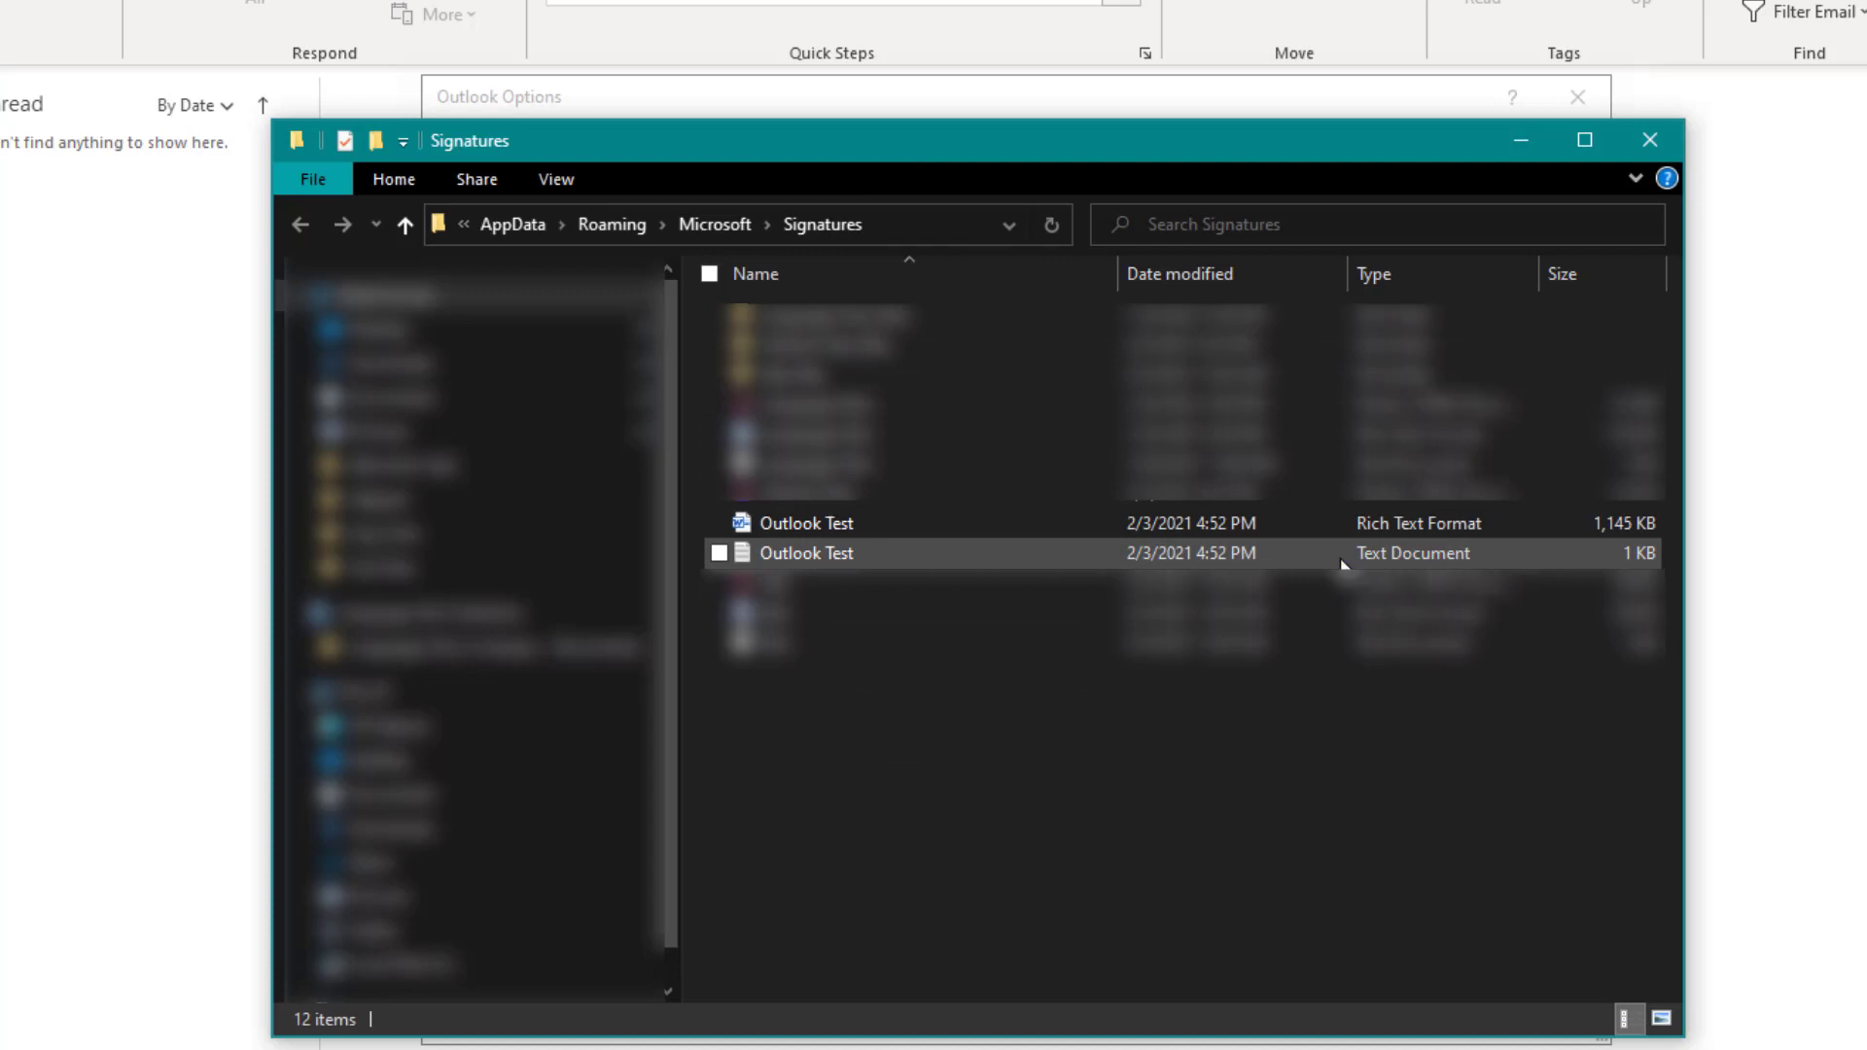
Add the line 'Language Tech Solutions' on line 3 of the plain-text Outlook Test signature file
double_click(862, 552)
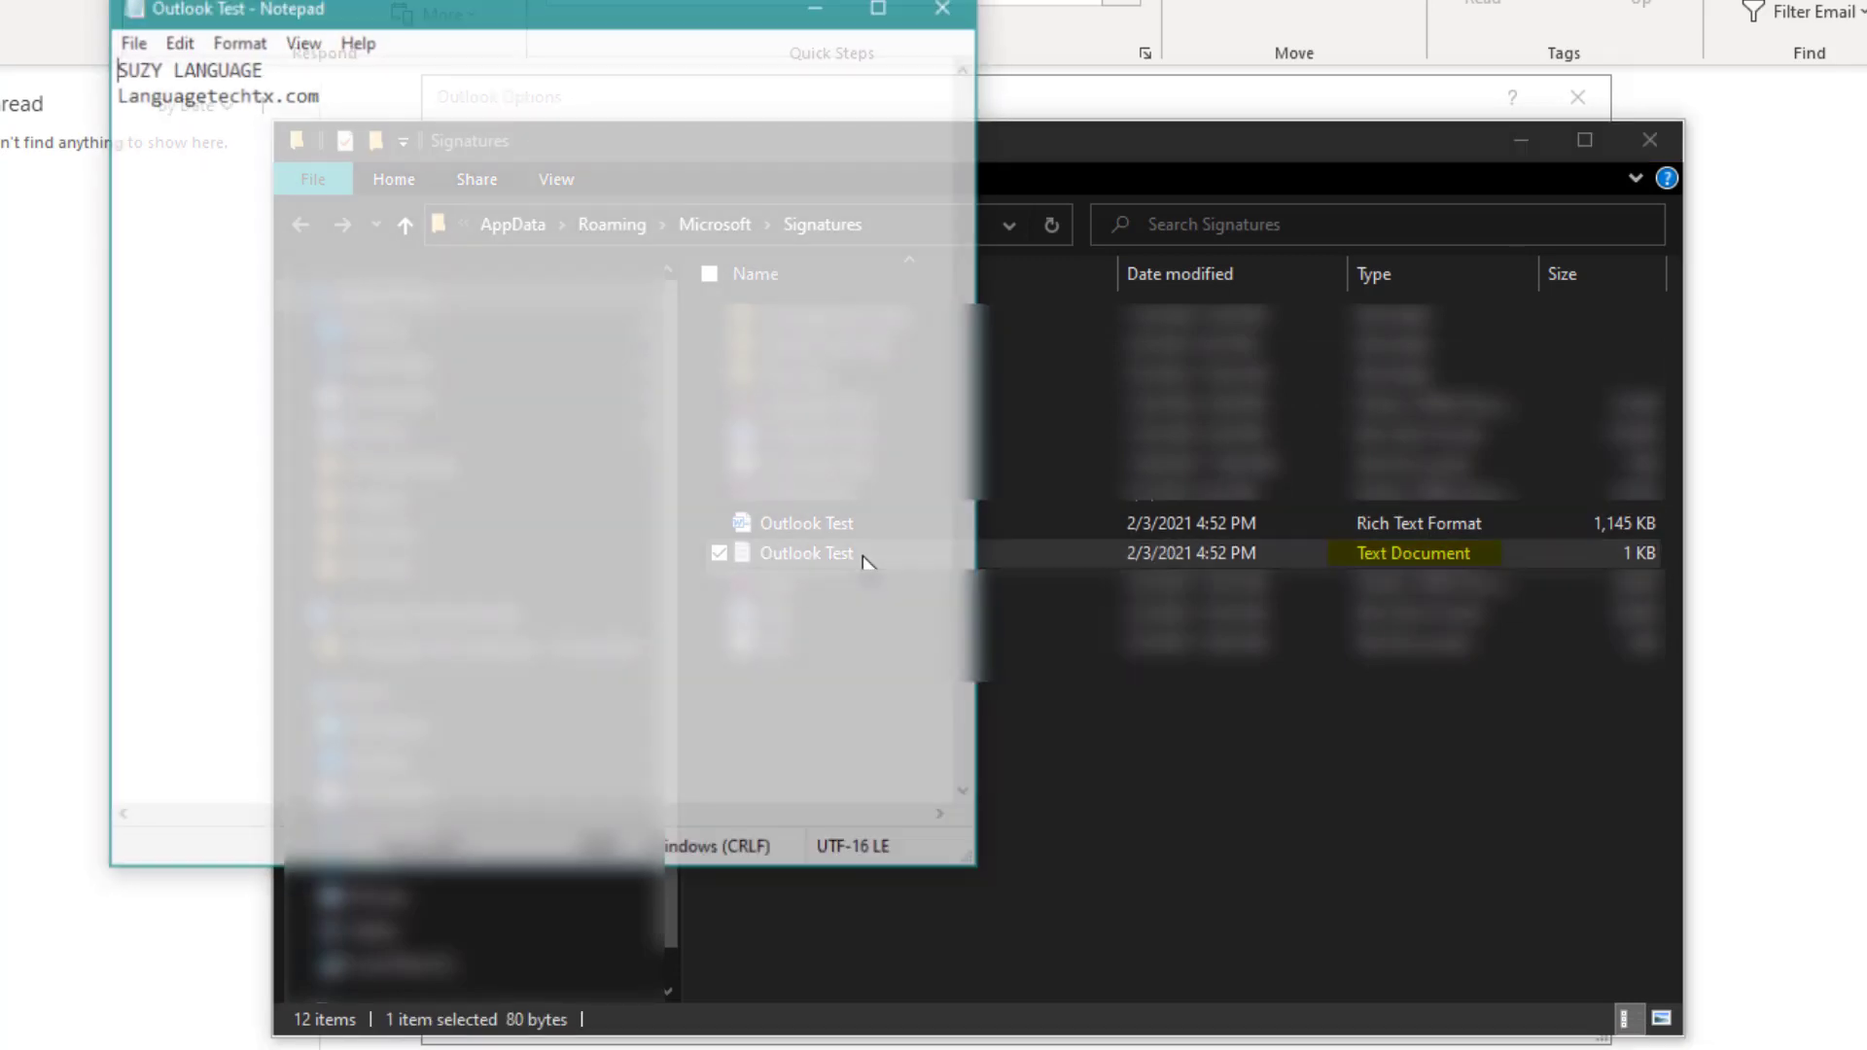
left_click(128, 118)
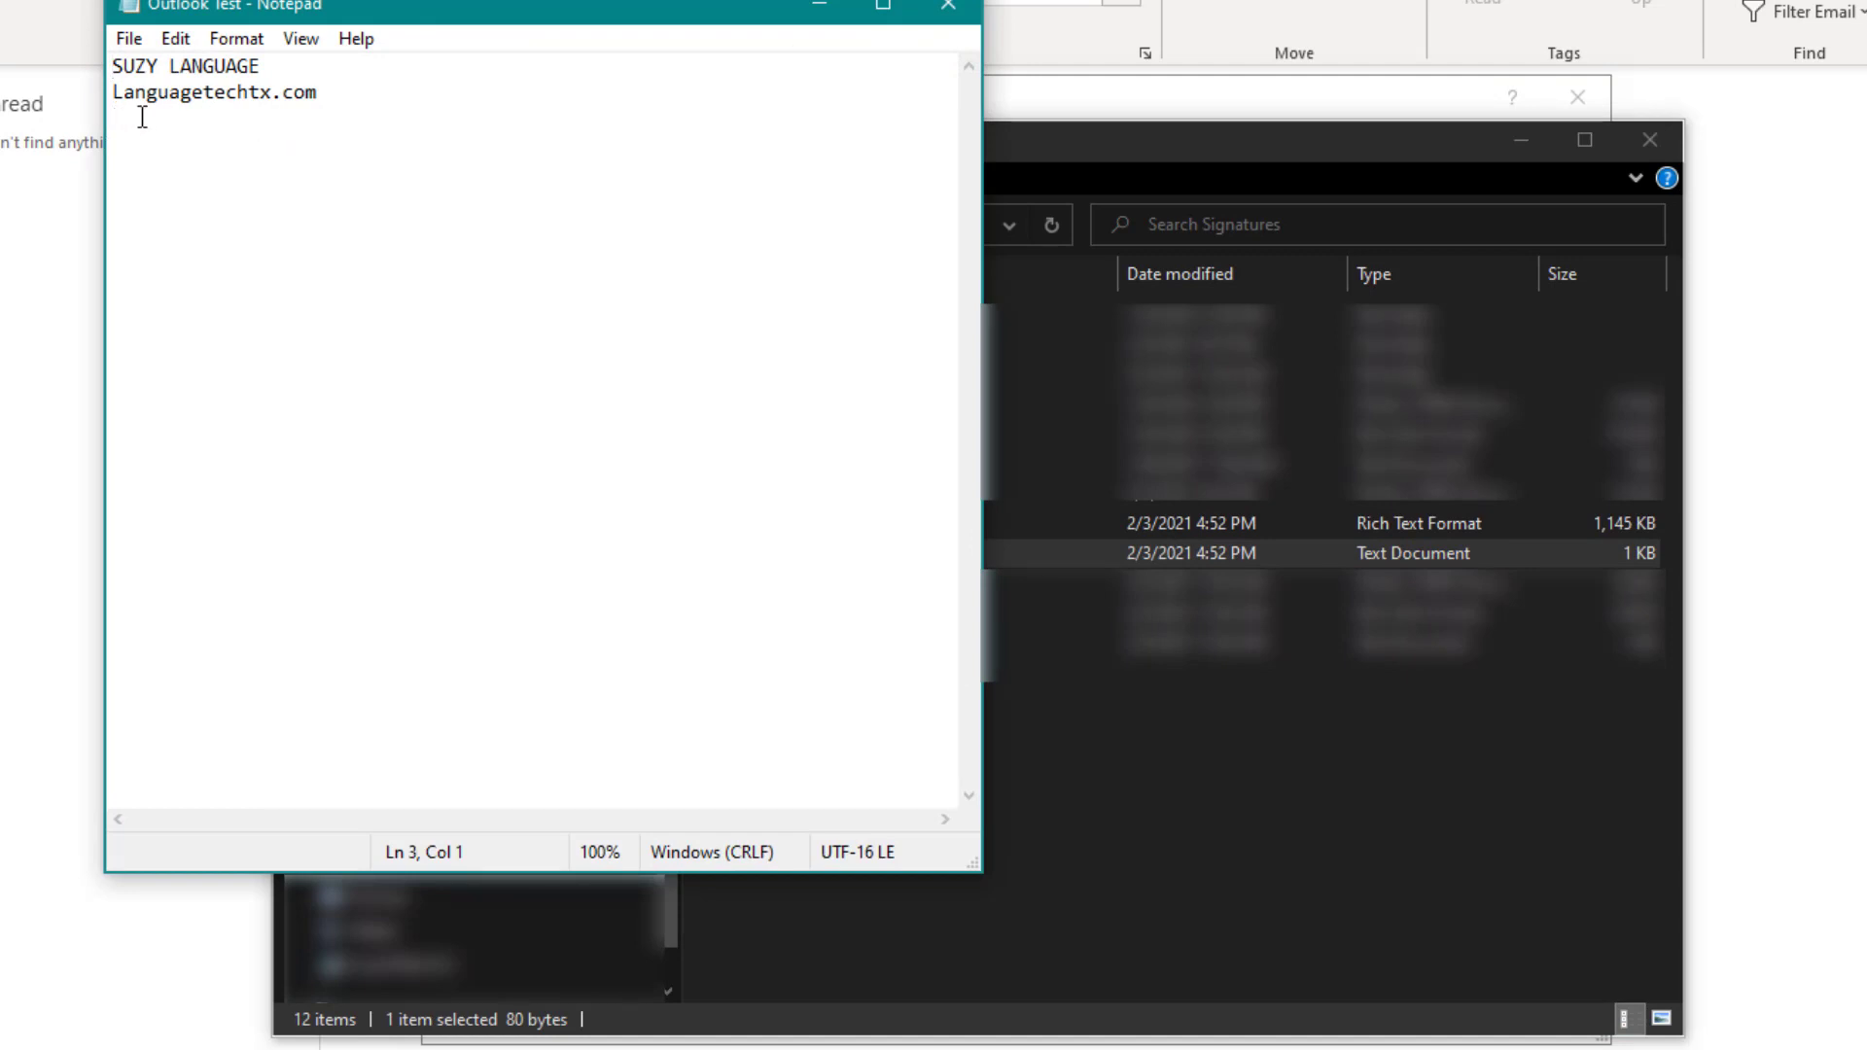
type("Langu")
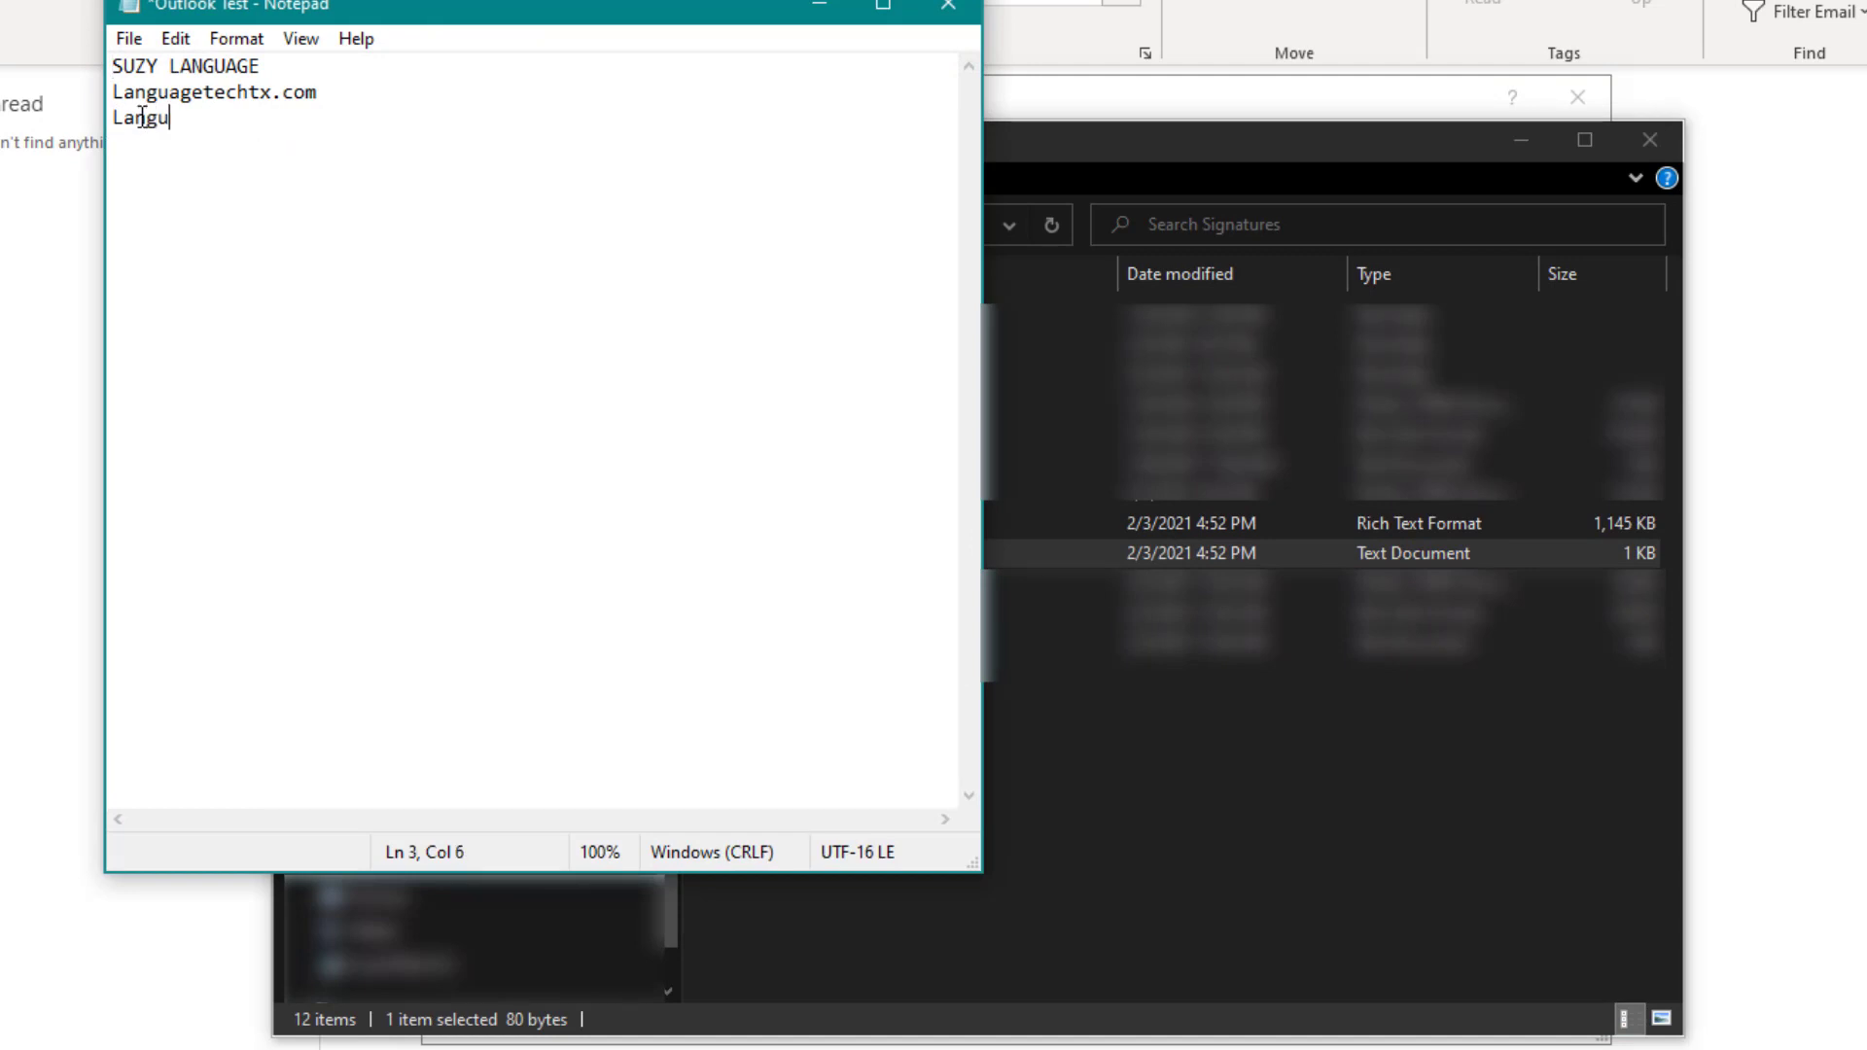
type("age Tech Solutions")
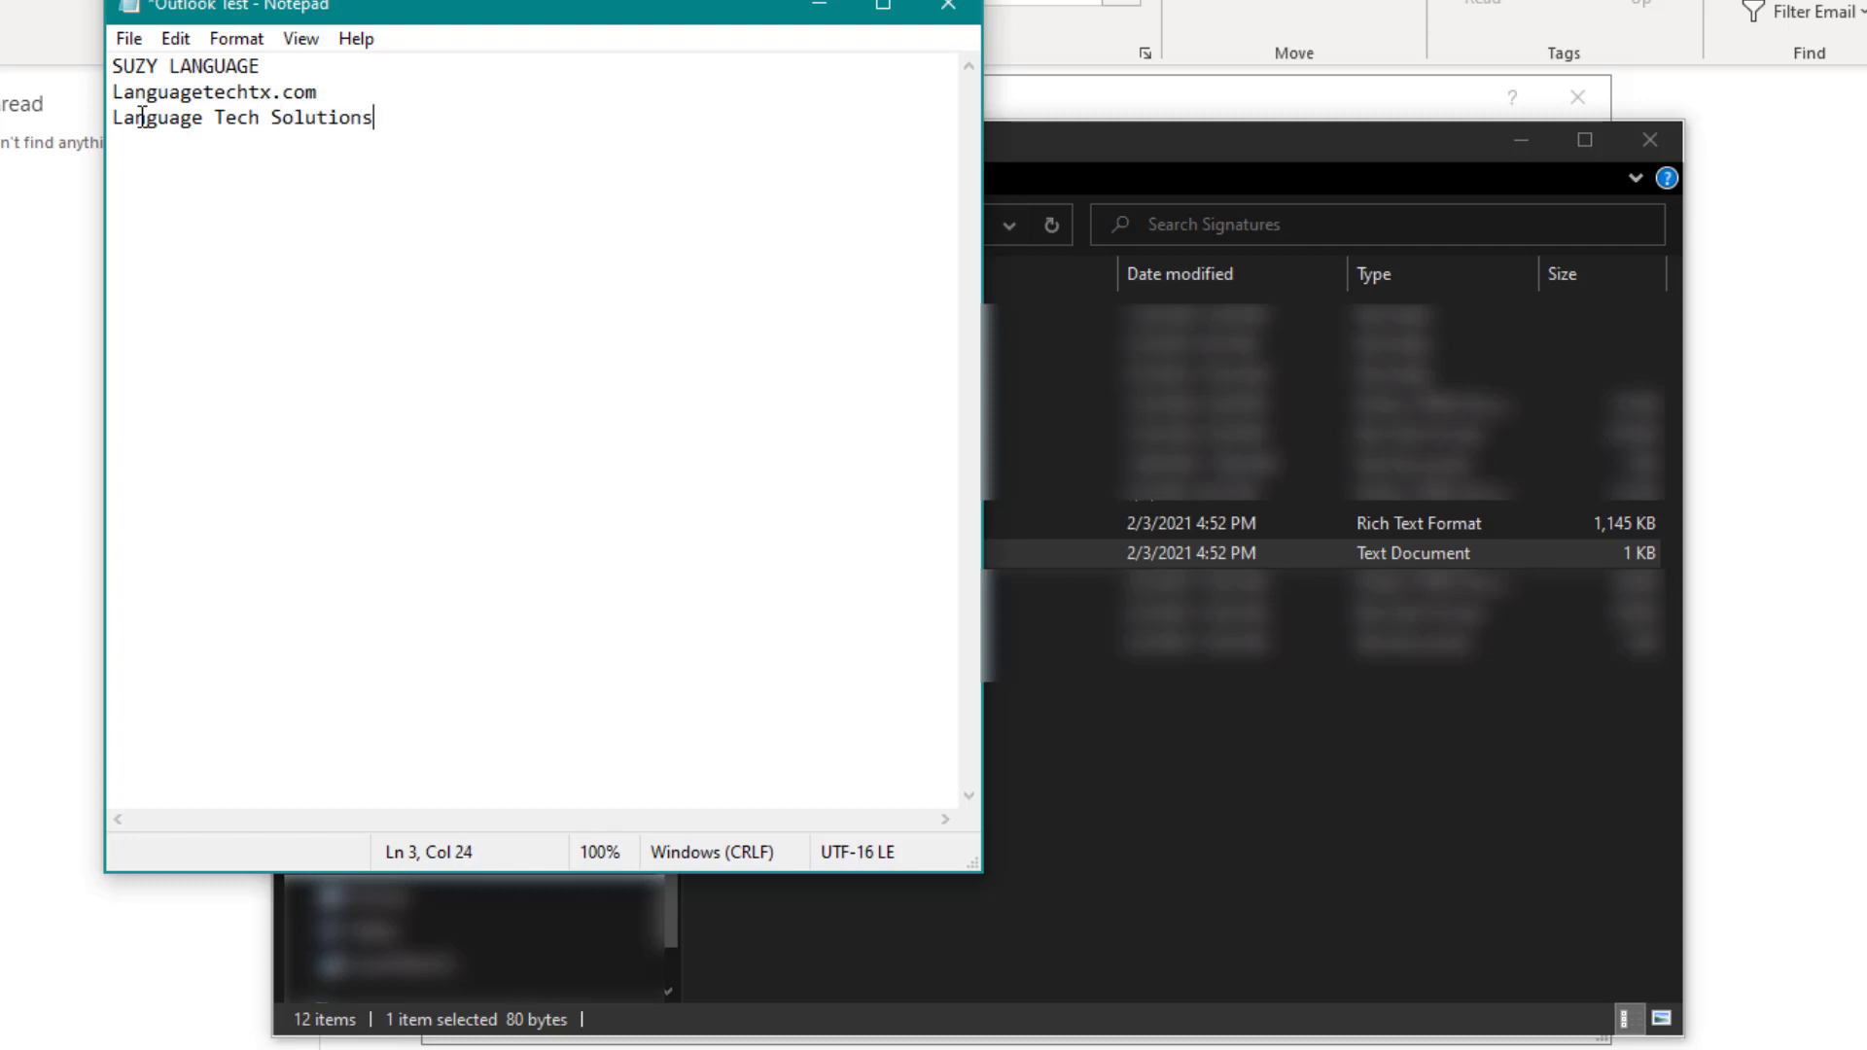
Save the plain-text signature, then close Notepad and the Signatures folder
left_click(129, 39)
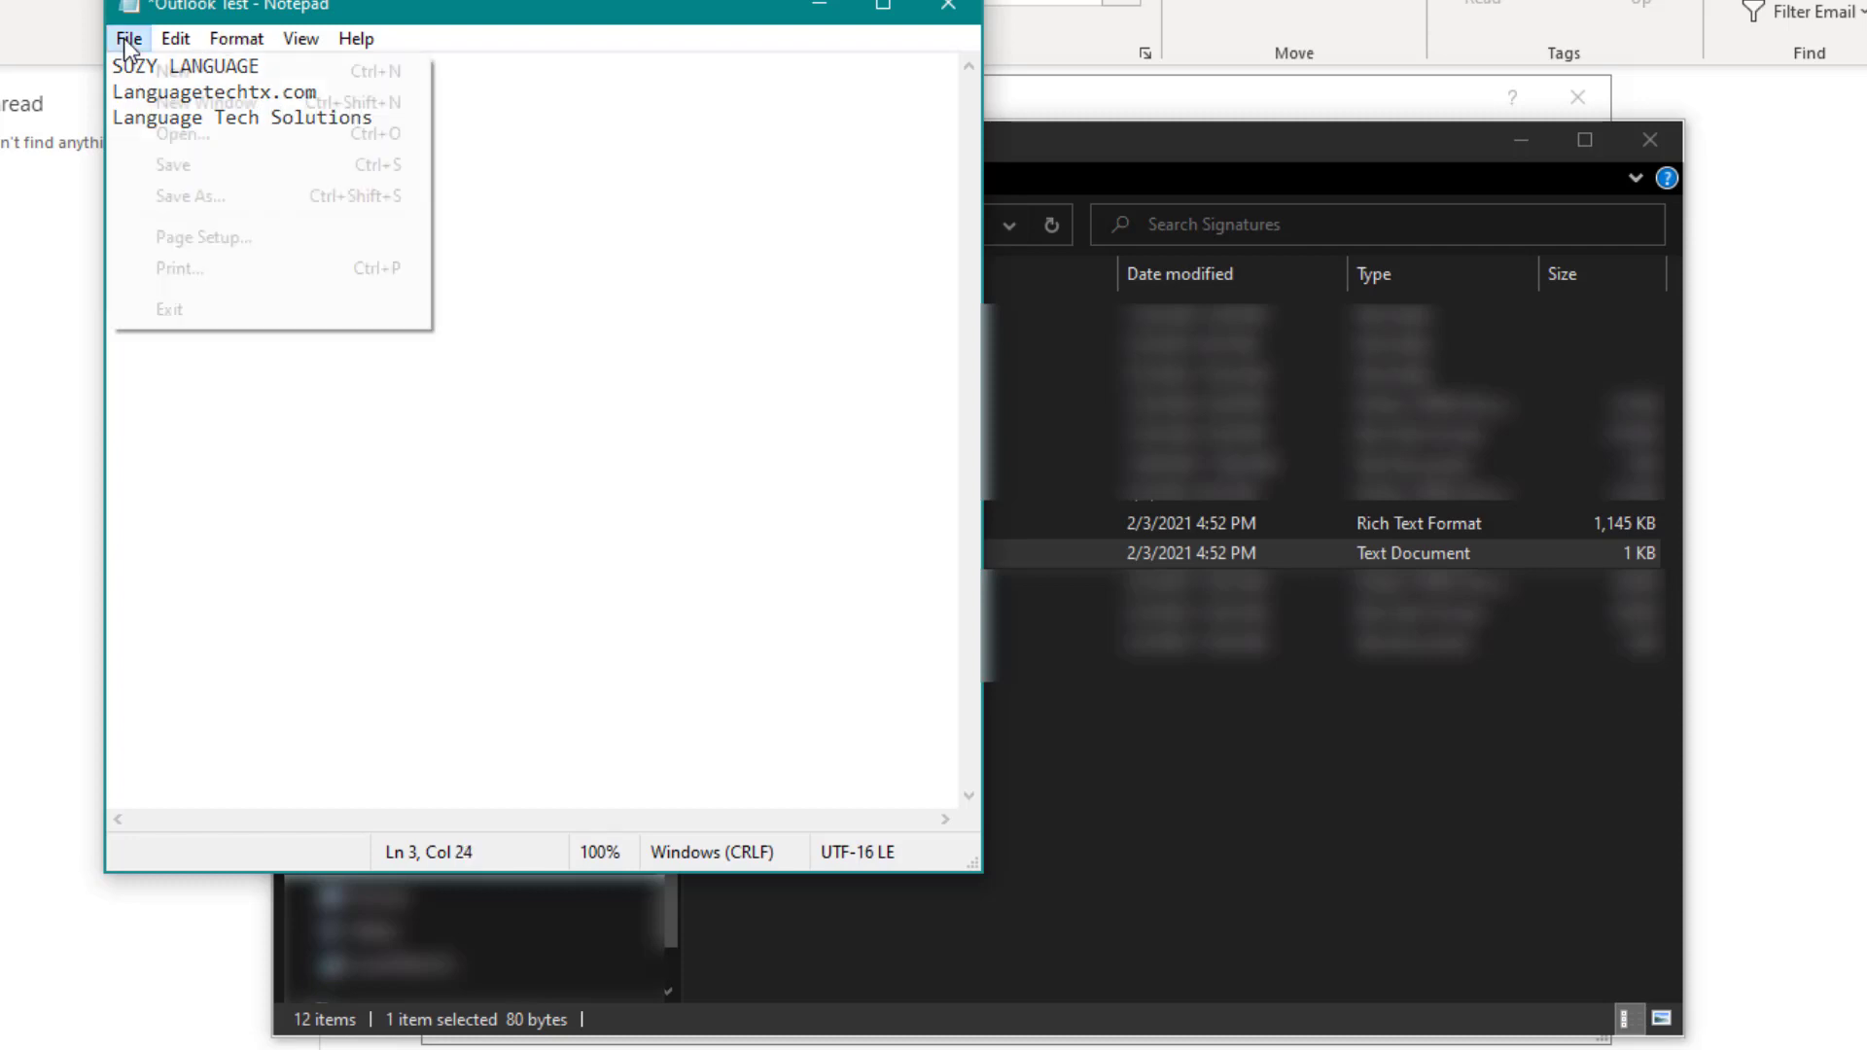
left_click(175, 165)
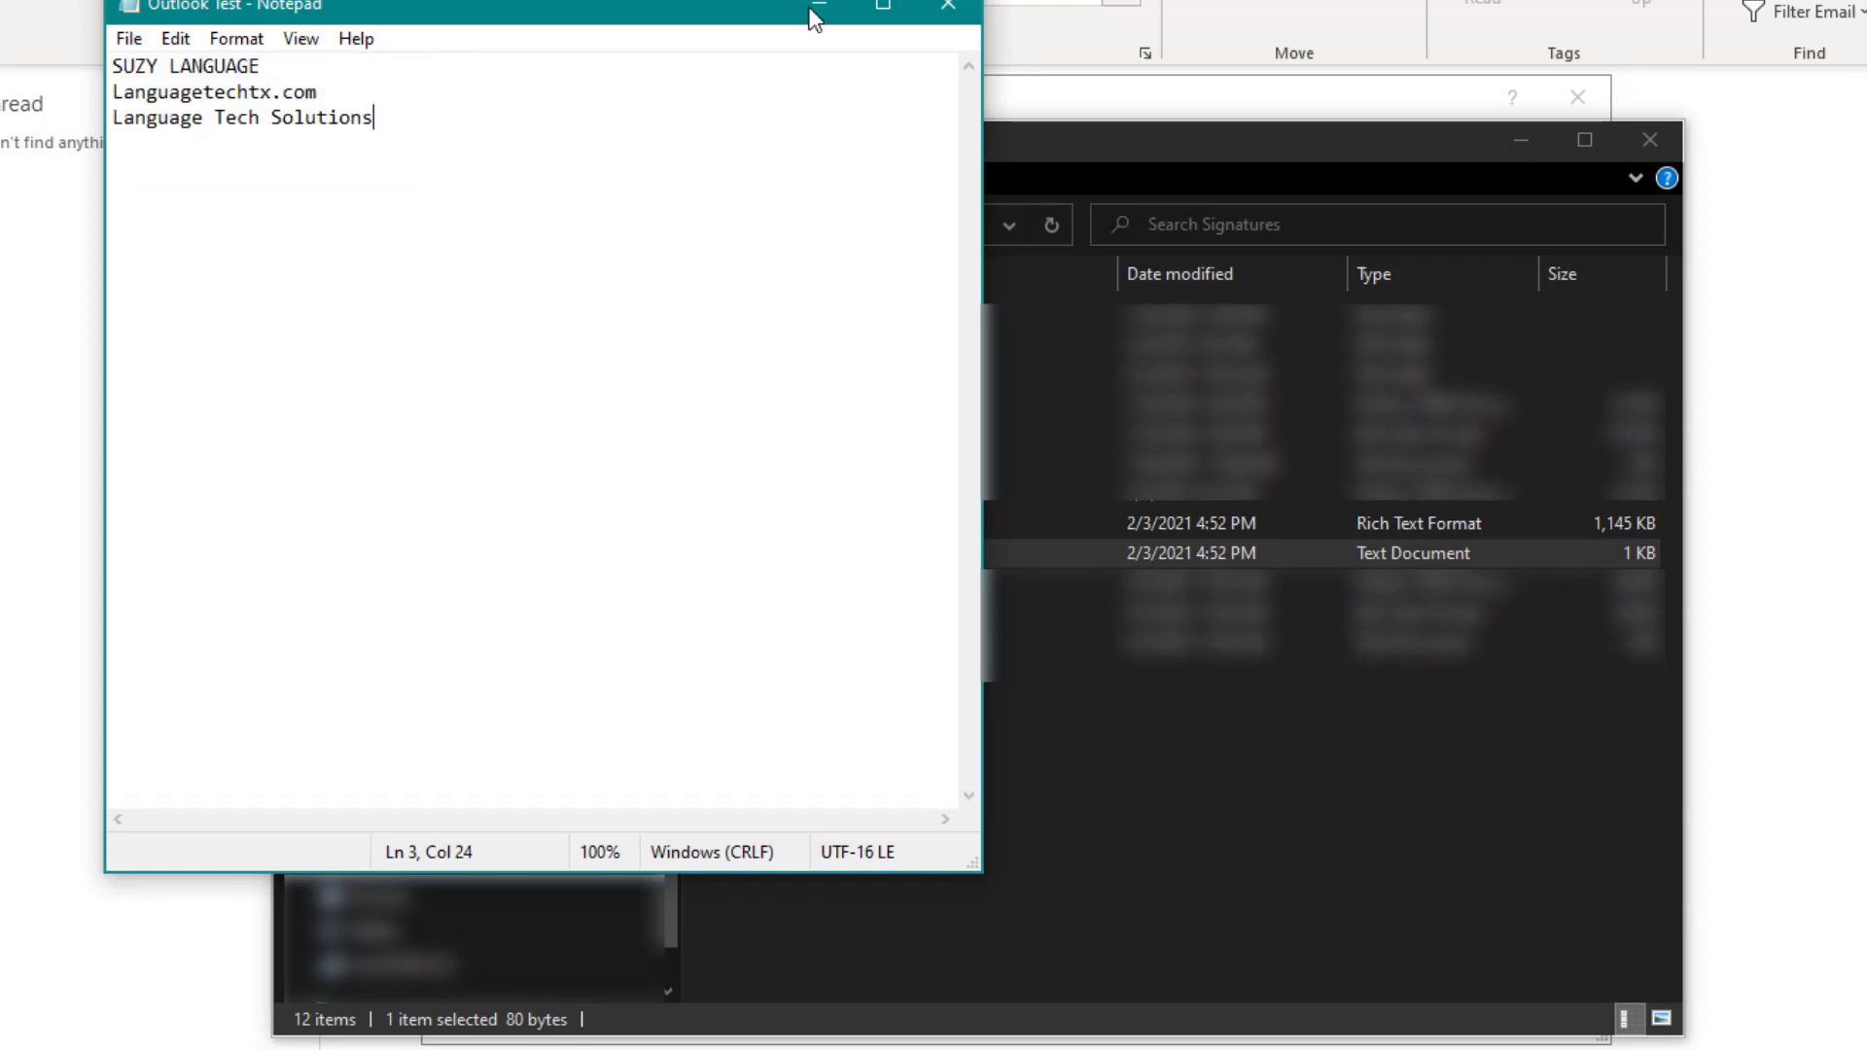
left_click(948, 8)
left_click(1649, 139)
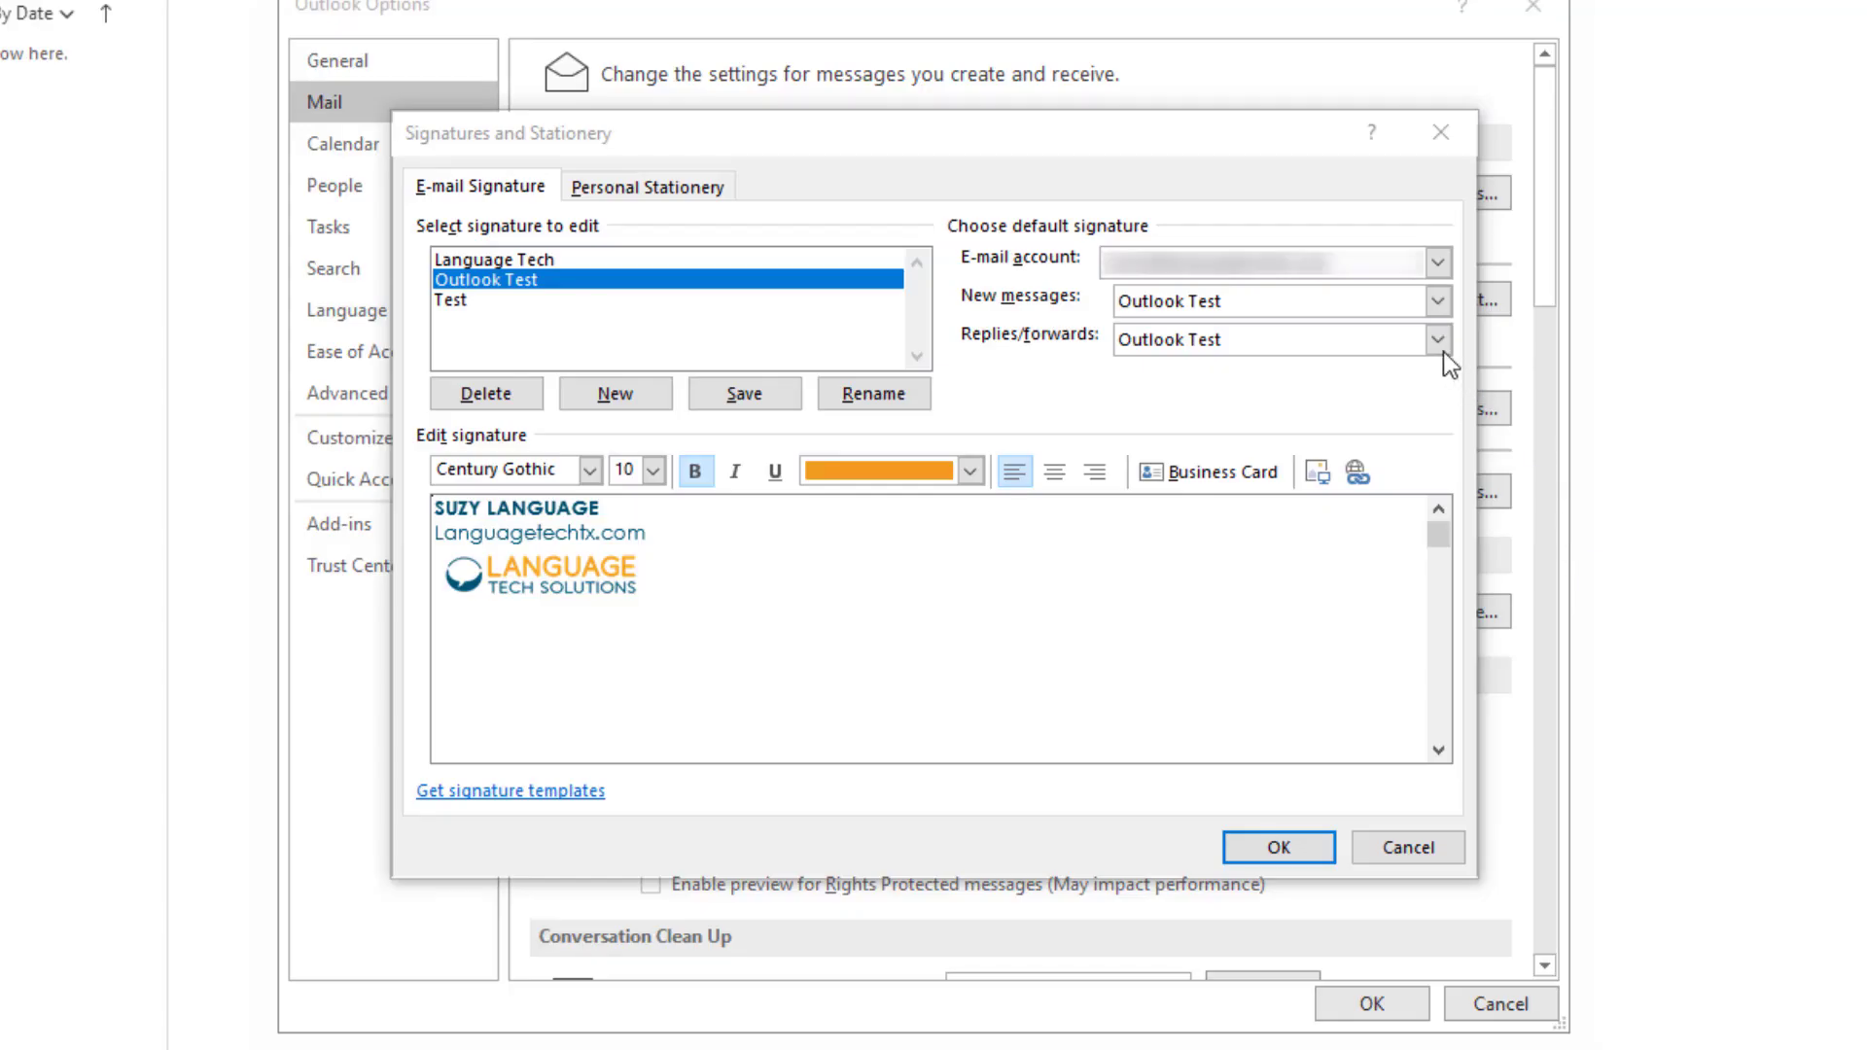
For the chosen e-mail account, set Outlook Test as the signature for new messages and replies/forwards, then confirm
left_click(1437, 261)
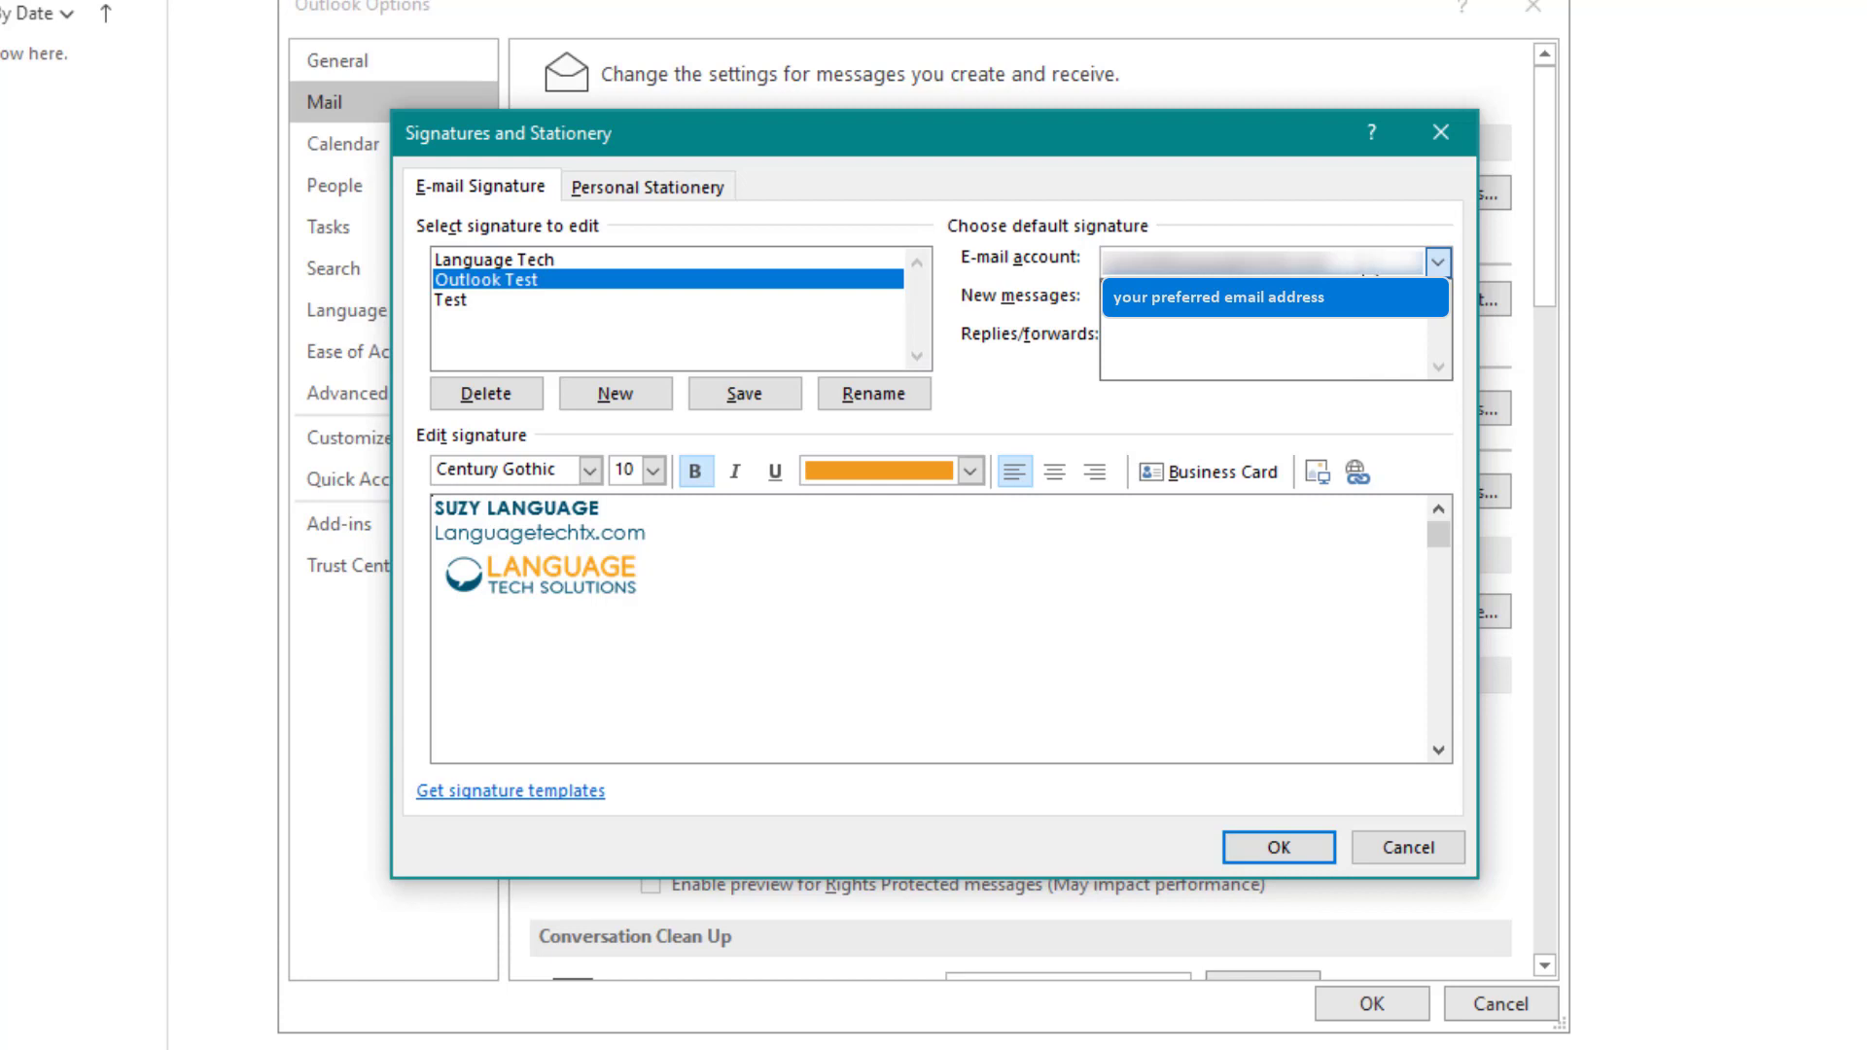
left_click(1362, 296)
left_click(1287, 300)
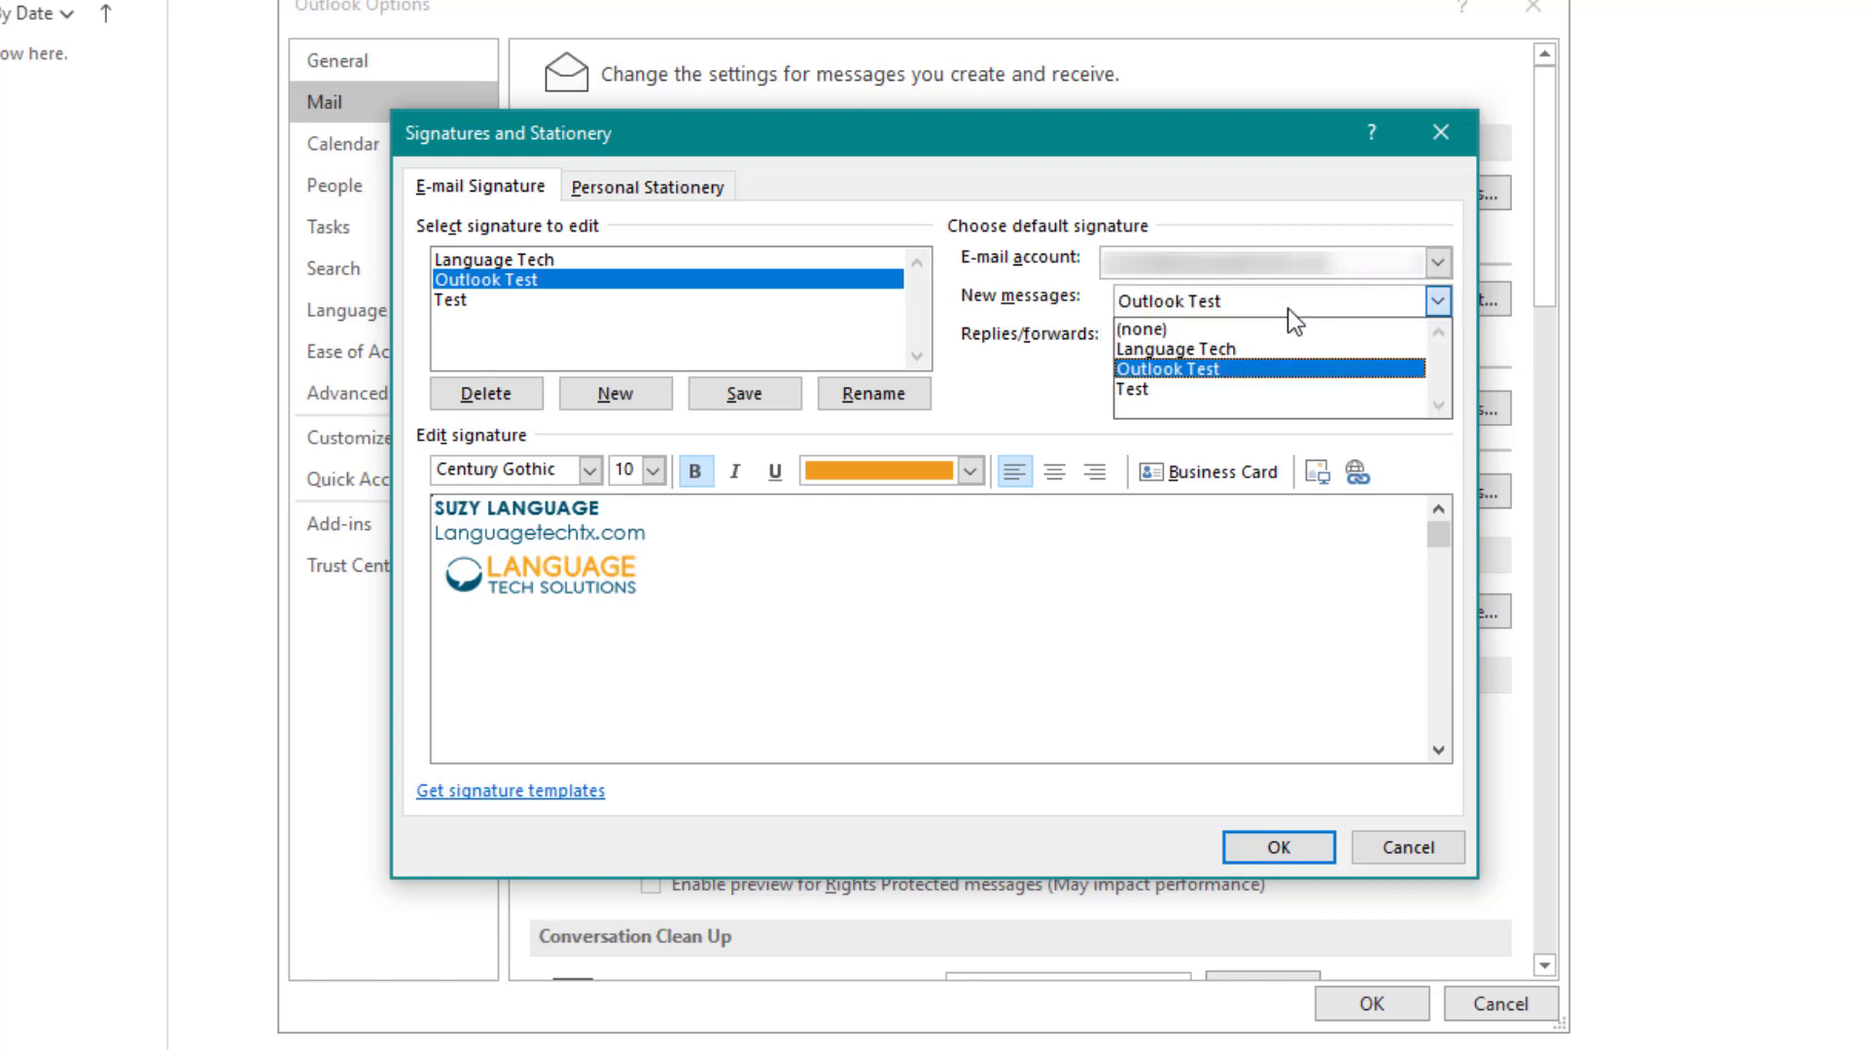
left_click(1241, 369)
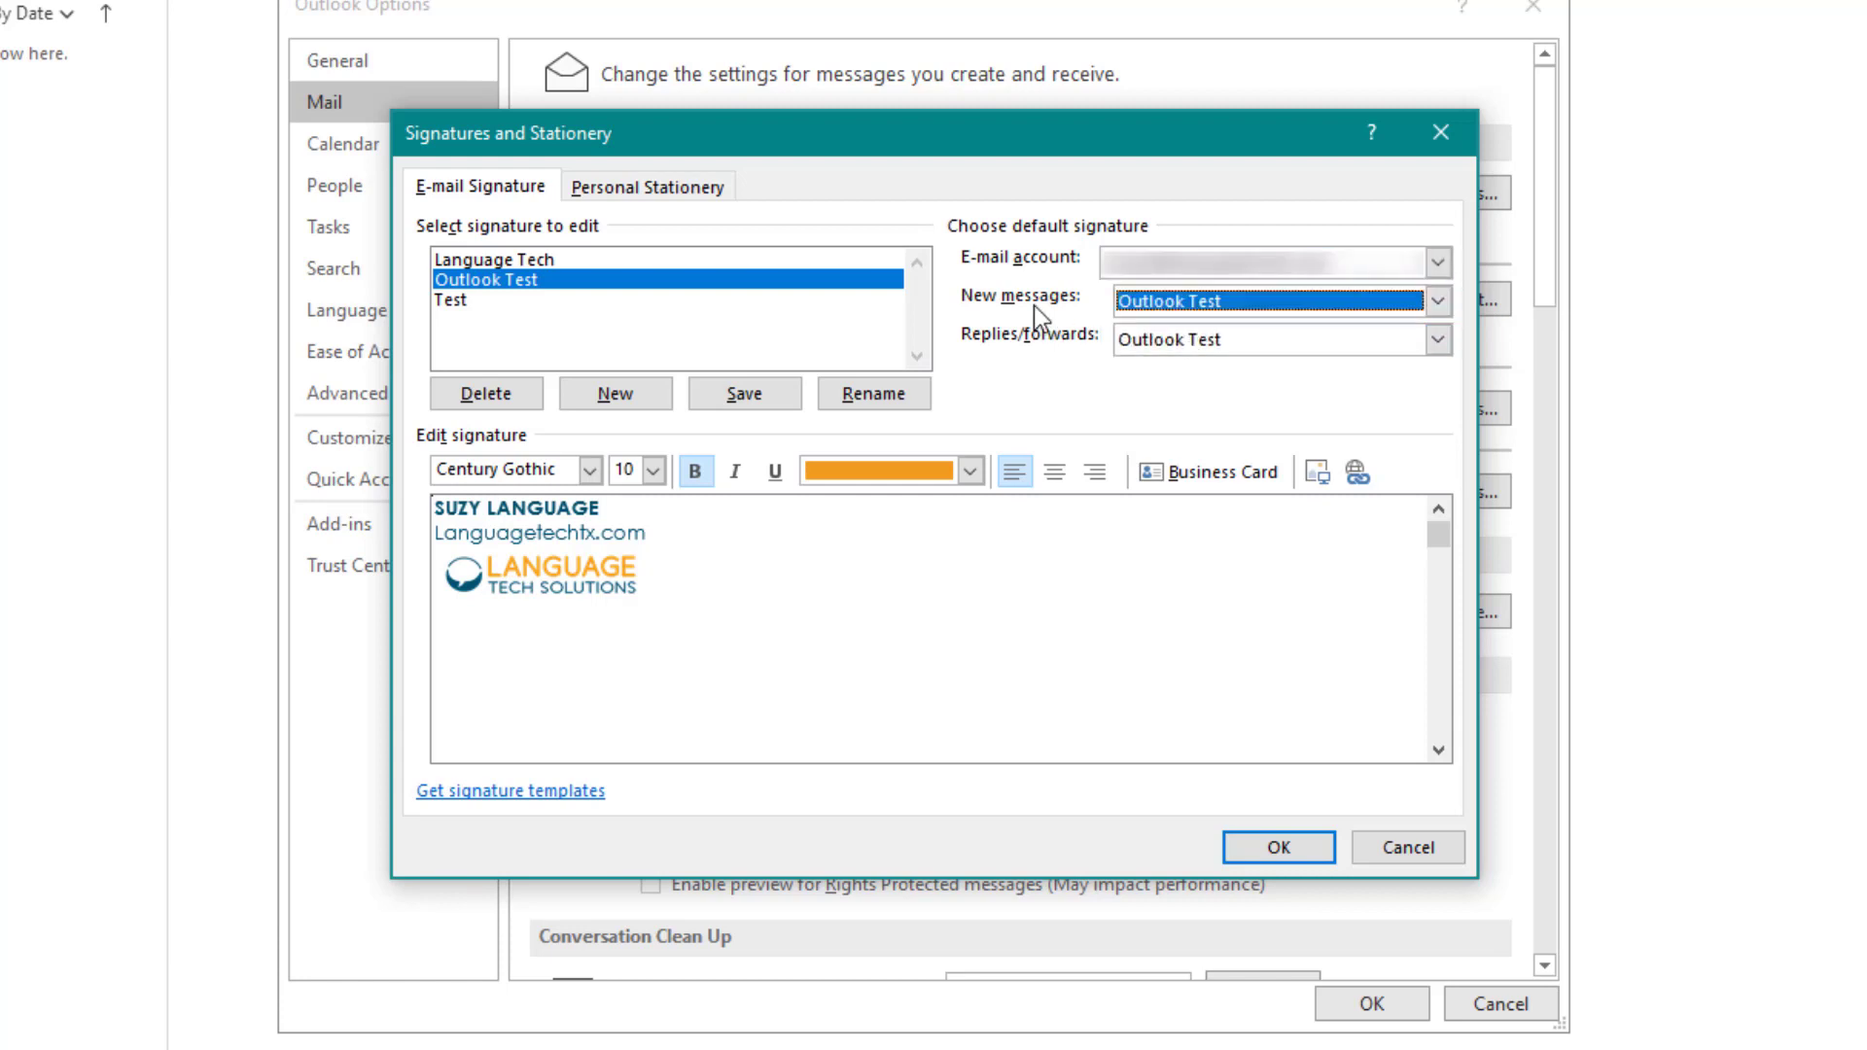
left_click(1159, 346)
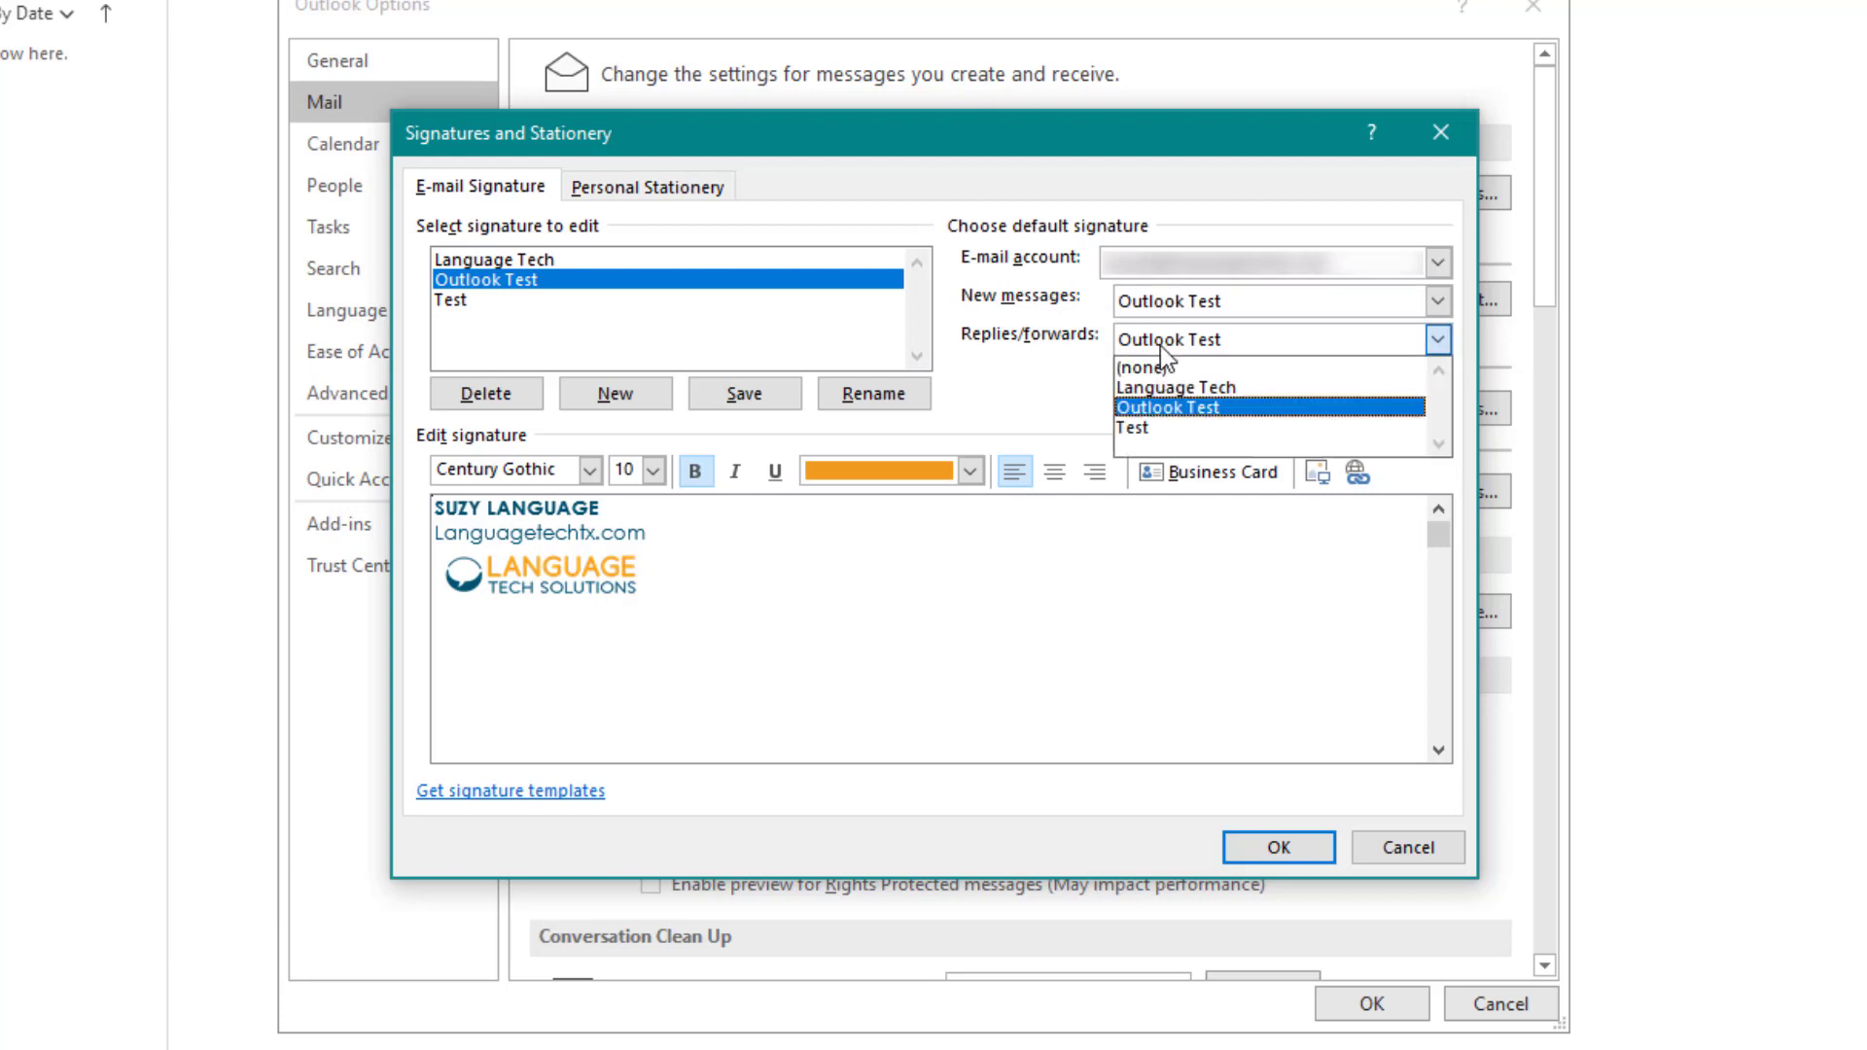
left_click(1184, 409)
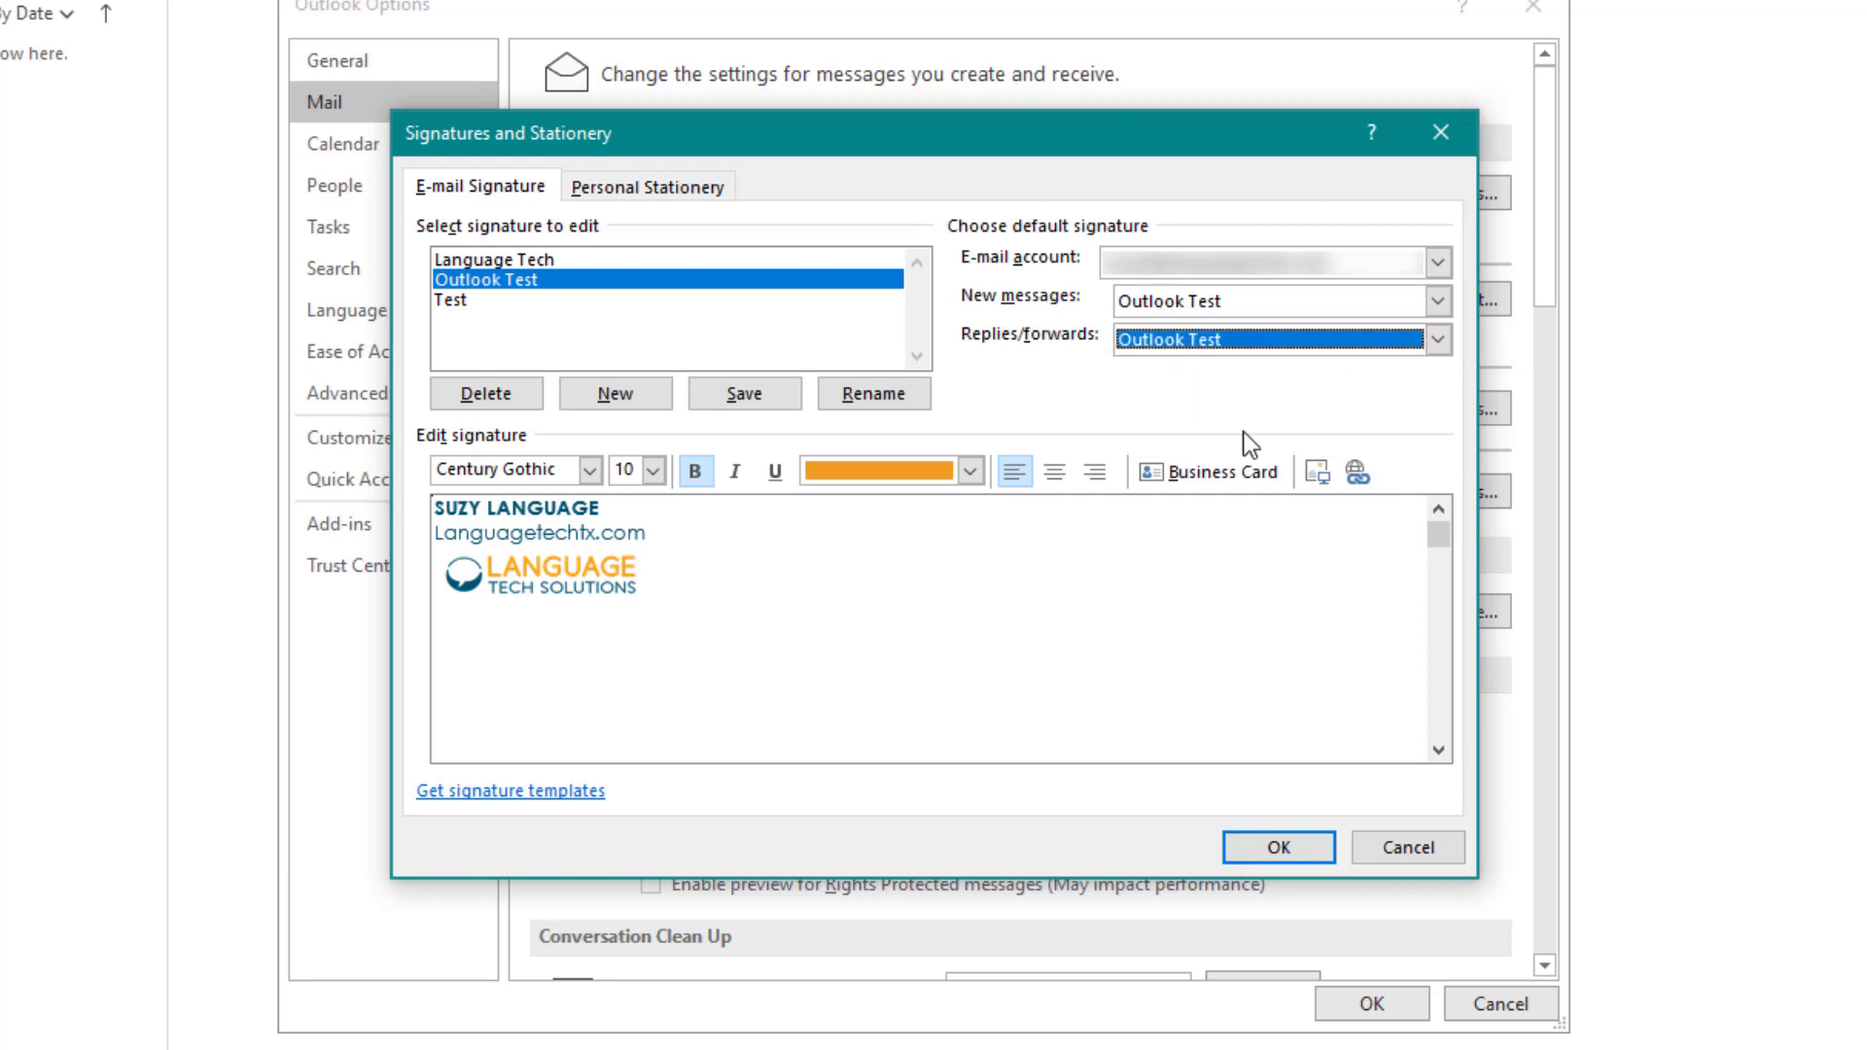
left_click(1280, 847)
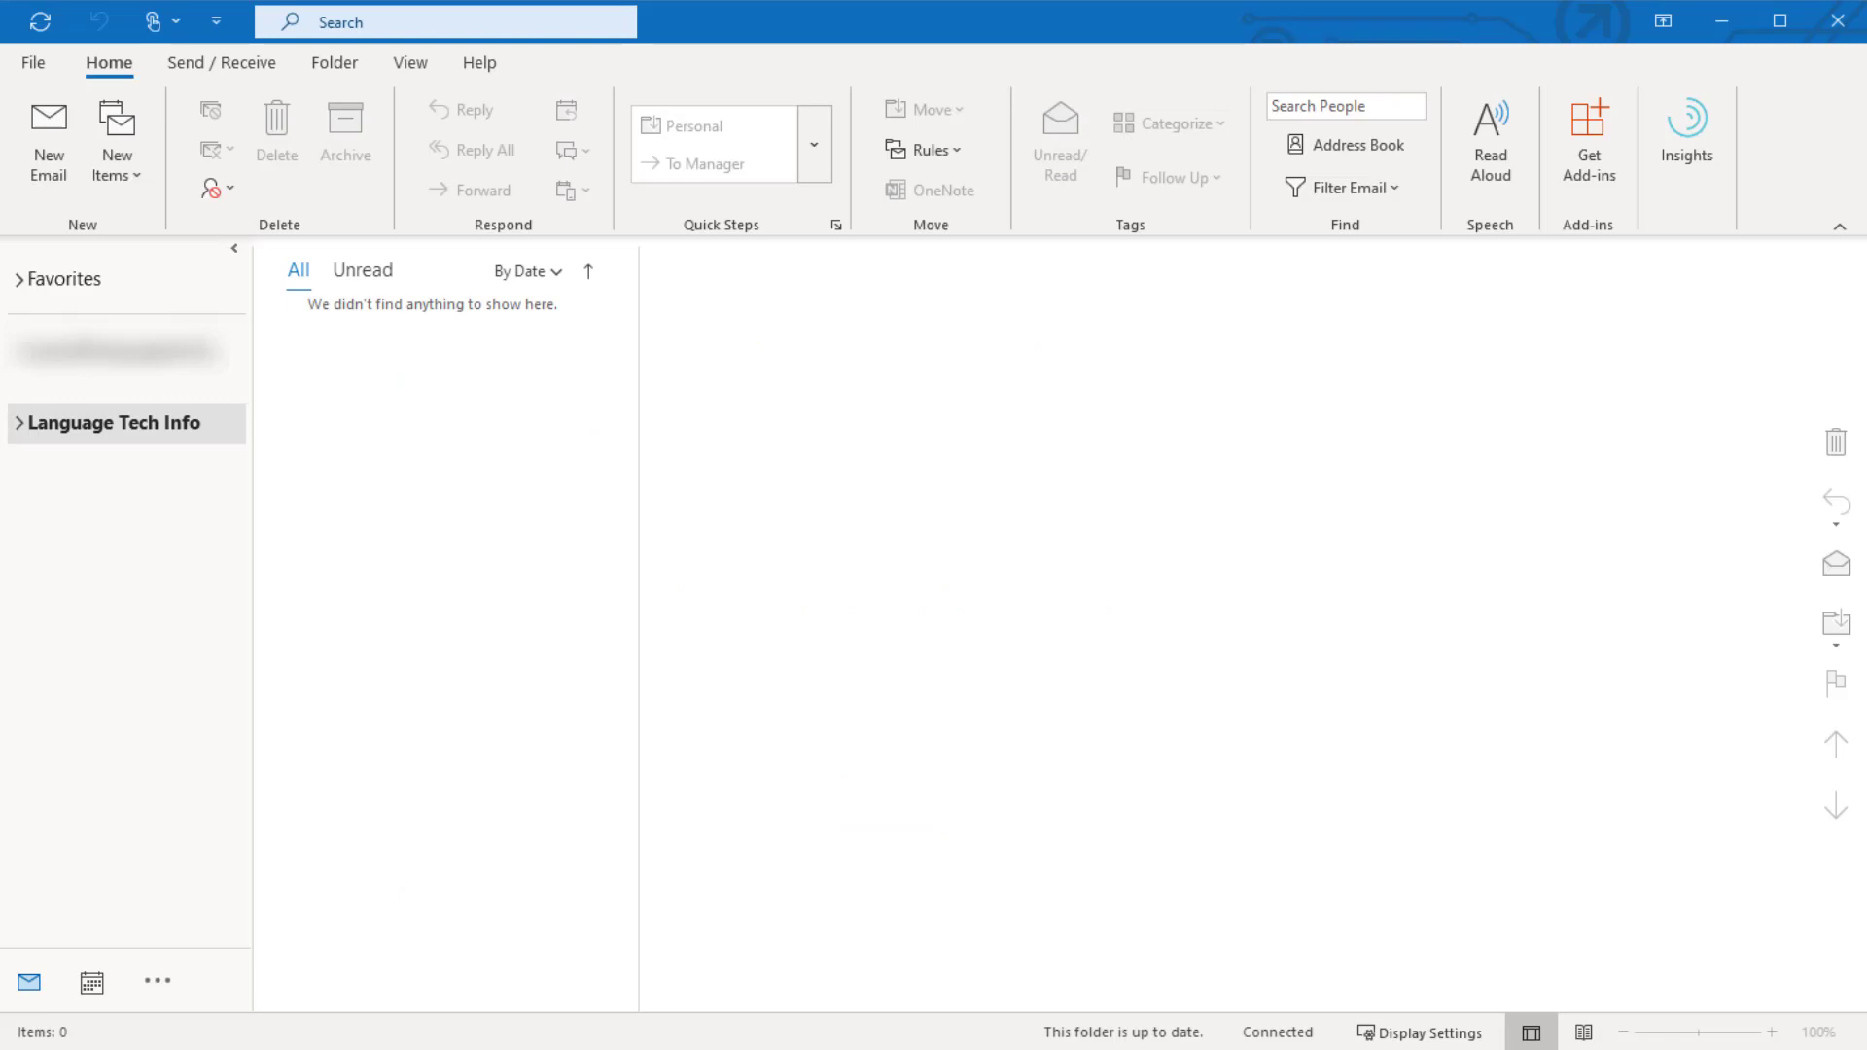
Write a new e-mail whose text ends with 'Thanks for watching.' and add a blank line below
left_click(52, 154)
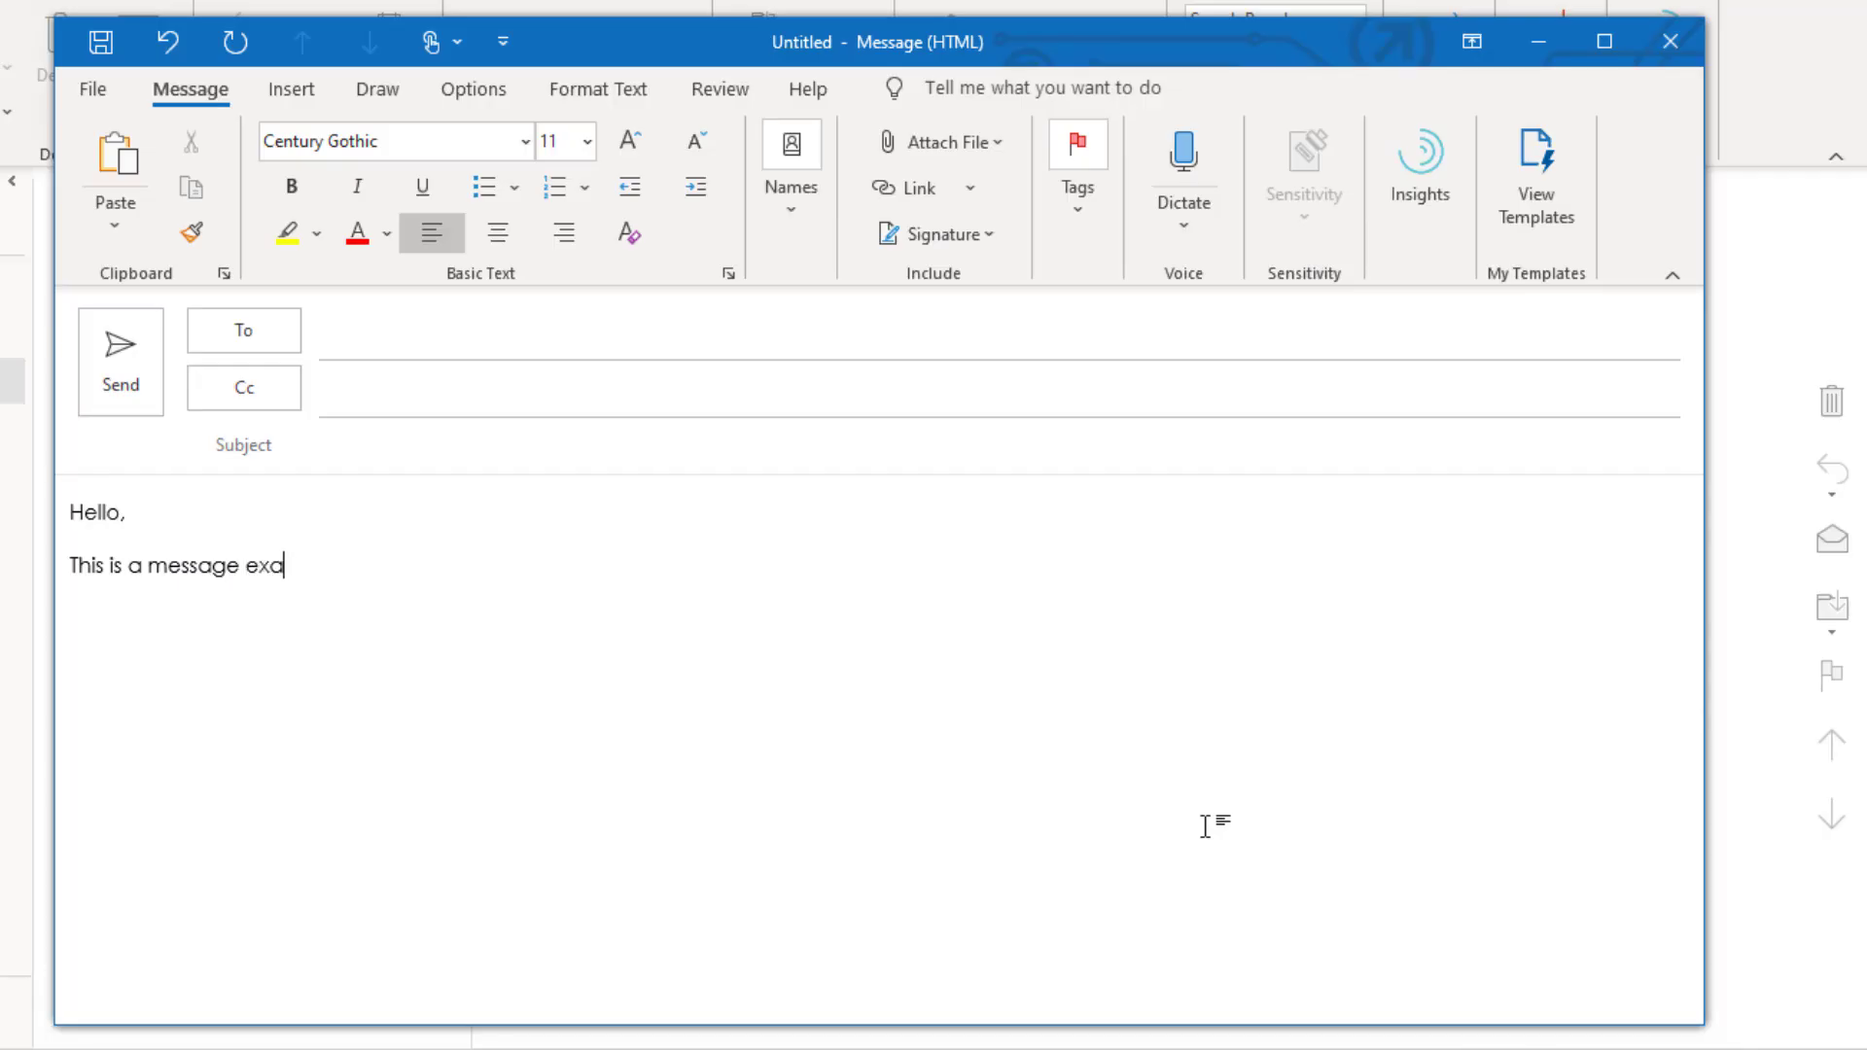
type("ple. Thanks for watching.")
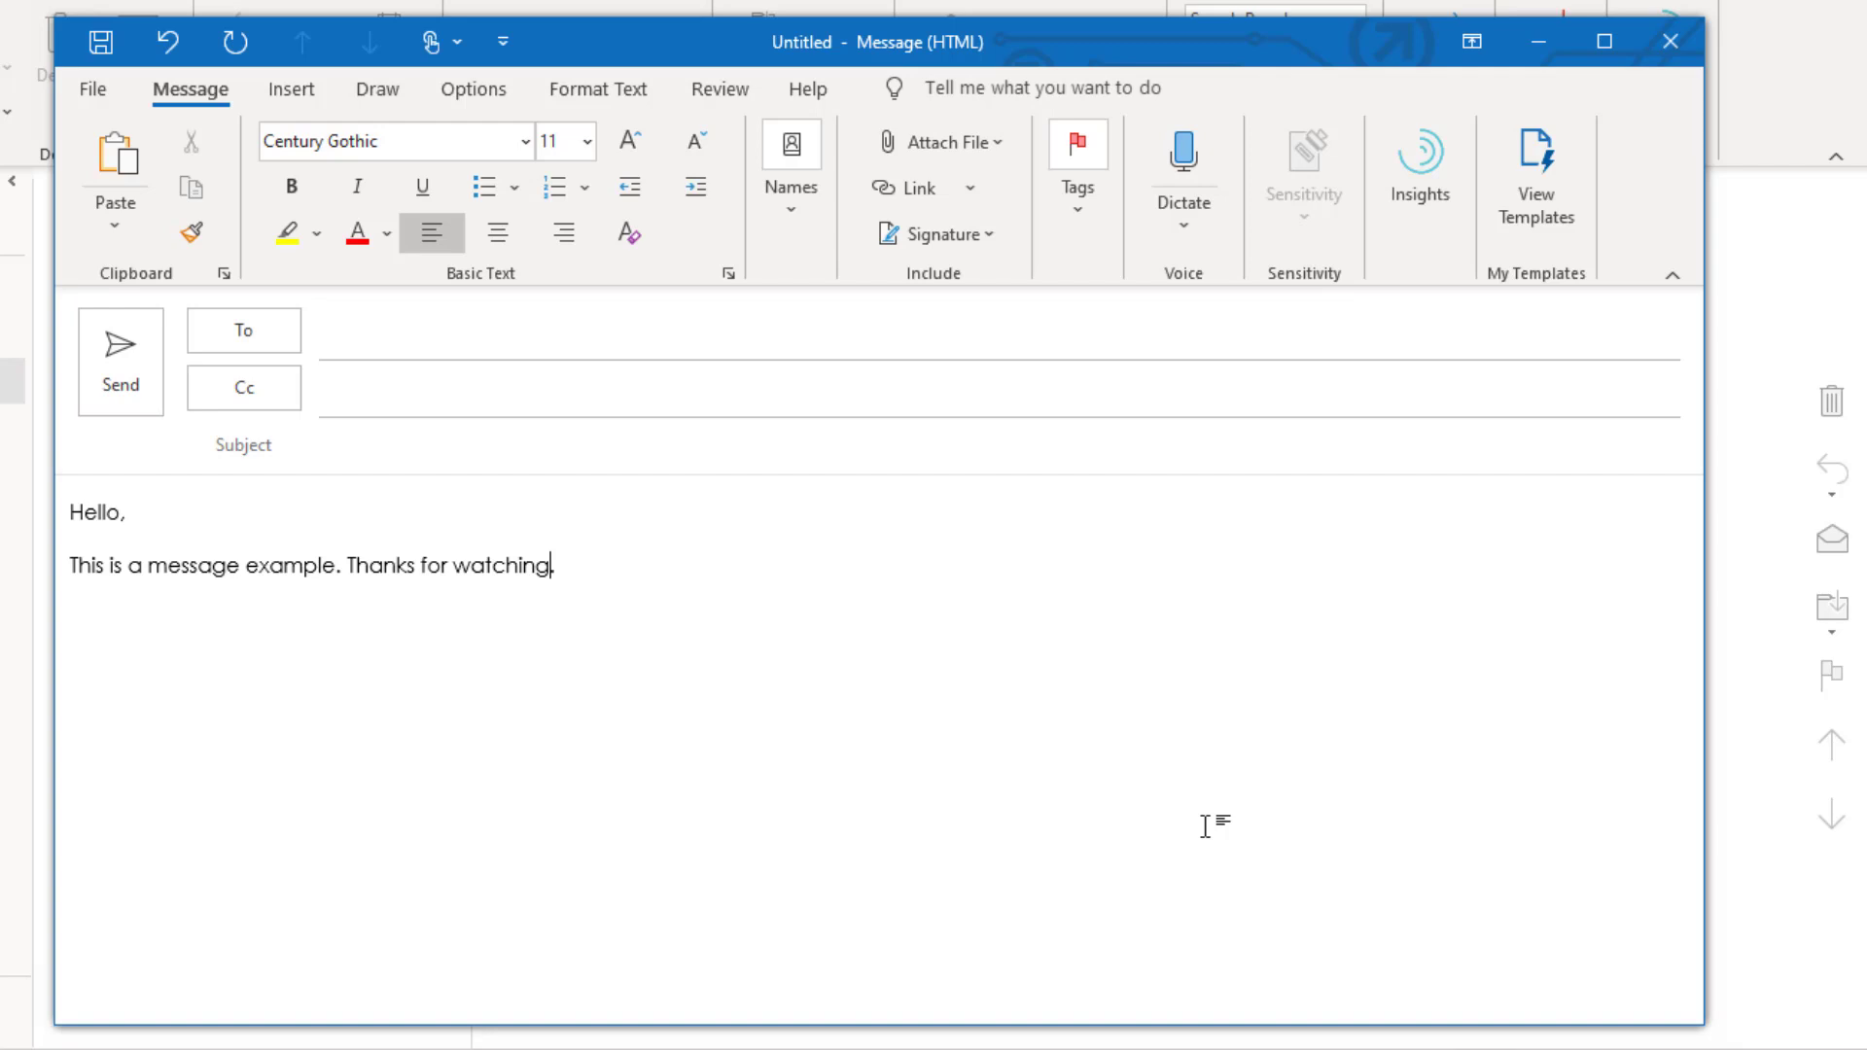
key("Return")
Insert the Outlook Test signature below the message text
left_click(924, 234)
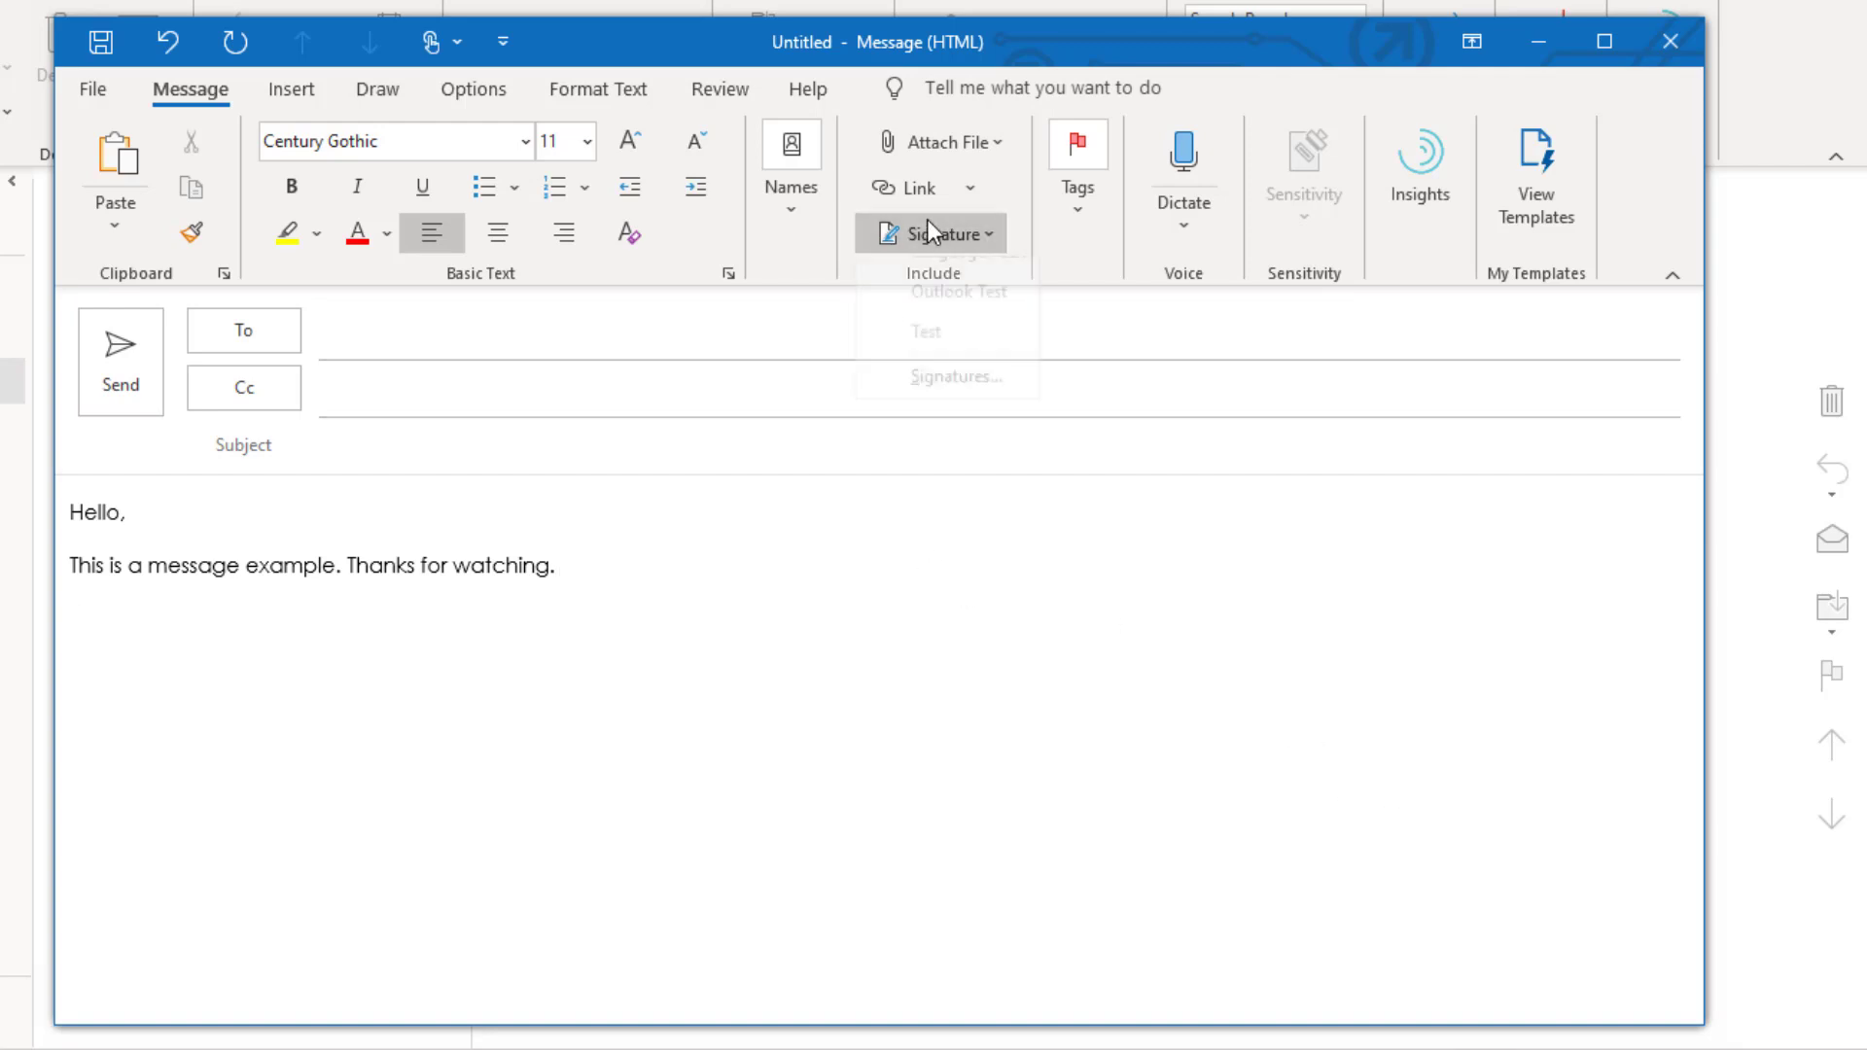
left_click(966, 318)
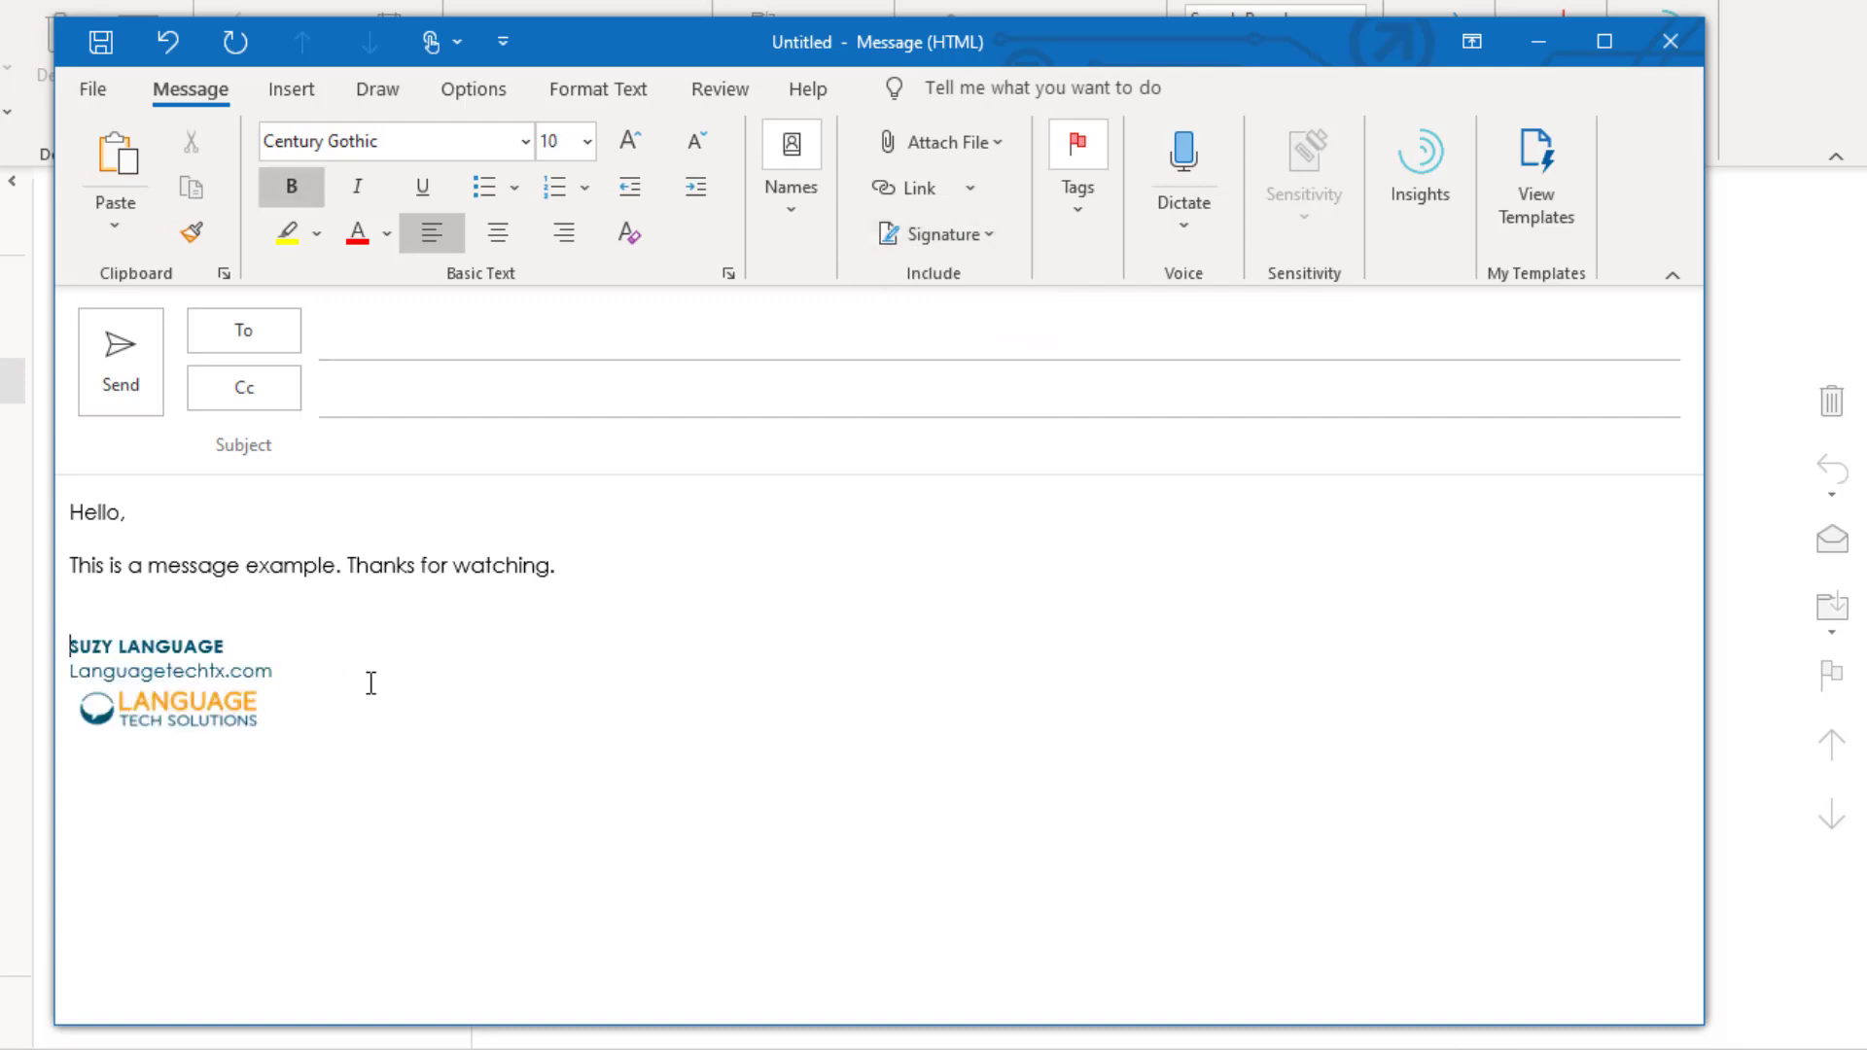
left_click(647, 751)
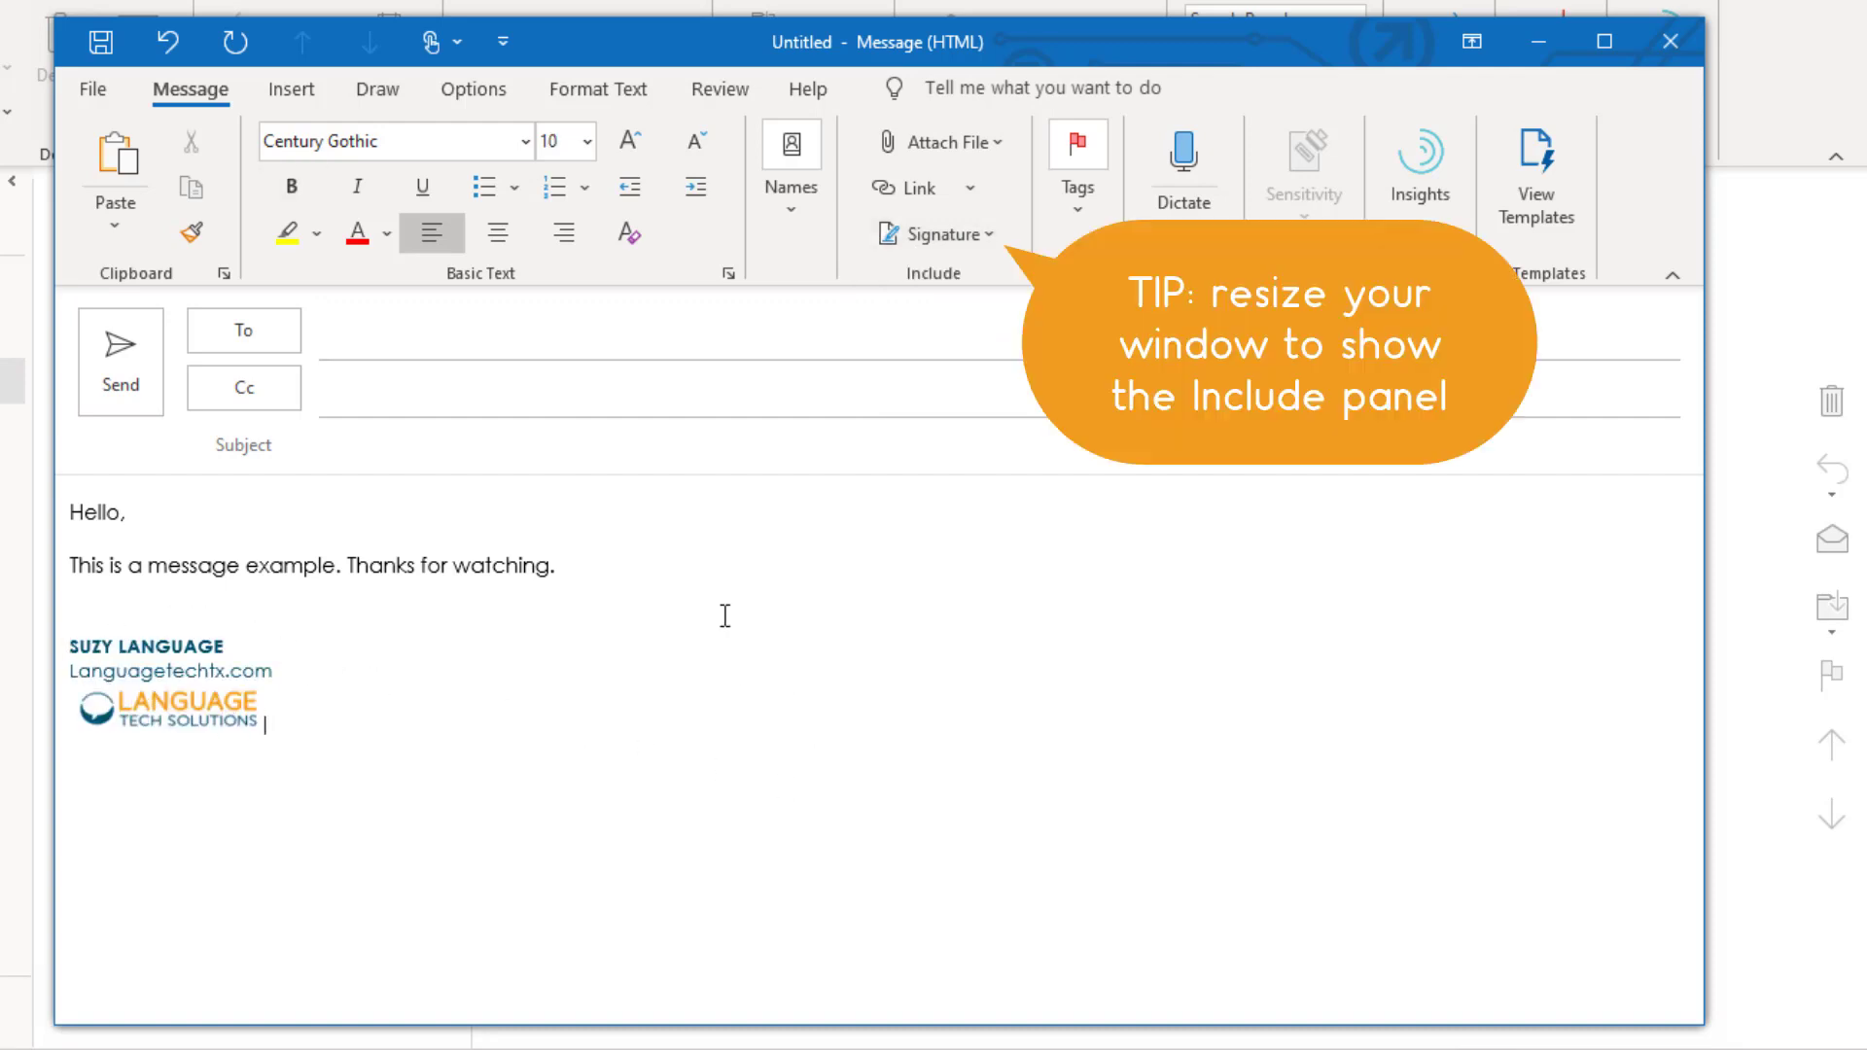